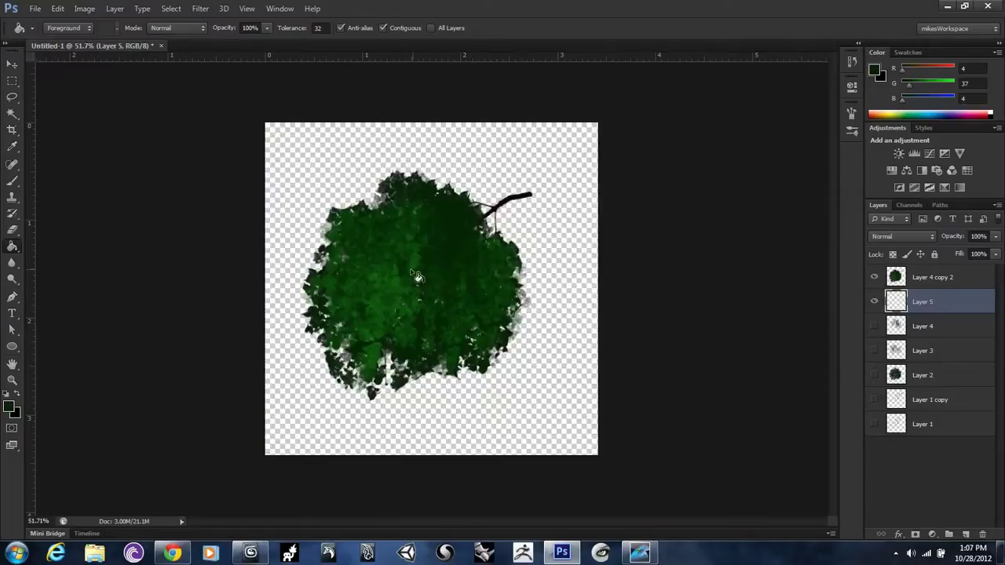
- Sample a mid green (RGB 11, 73, 10) from the foliage and fill Layer 5 with it
click(12, 407)
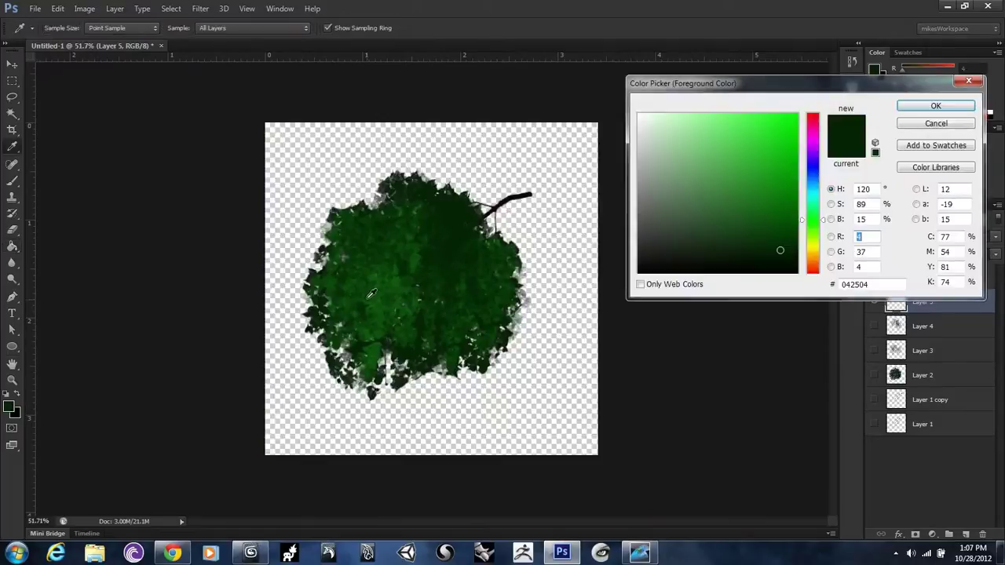
click(380, 287)
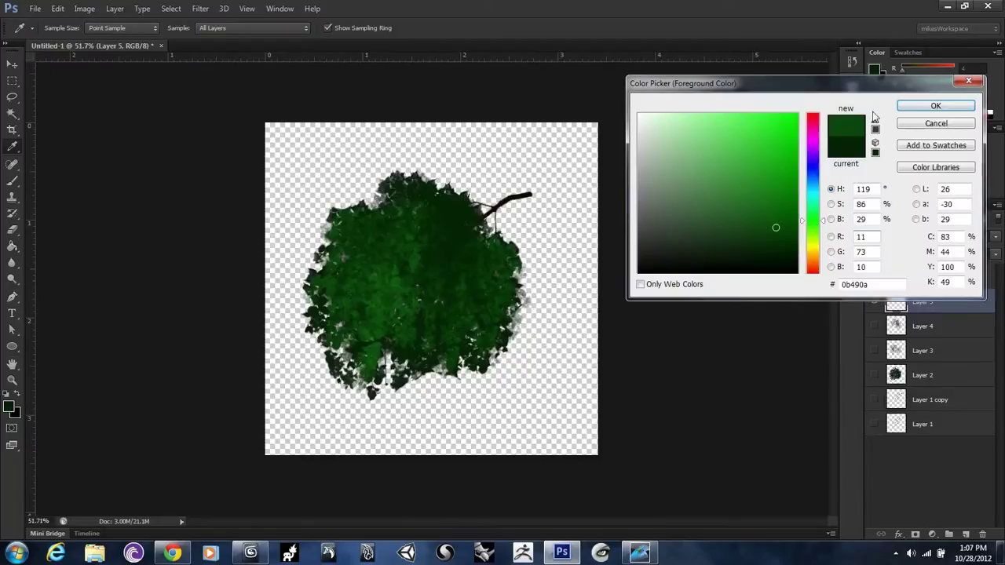
click(917, 103)
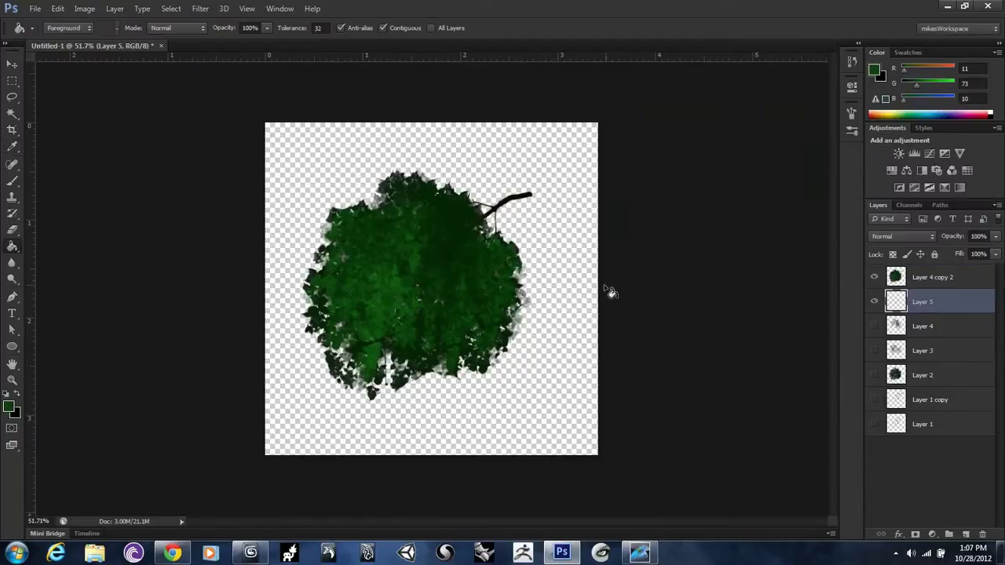
click(571, 288)
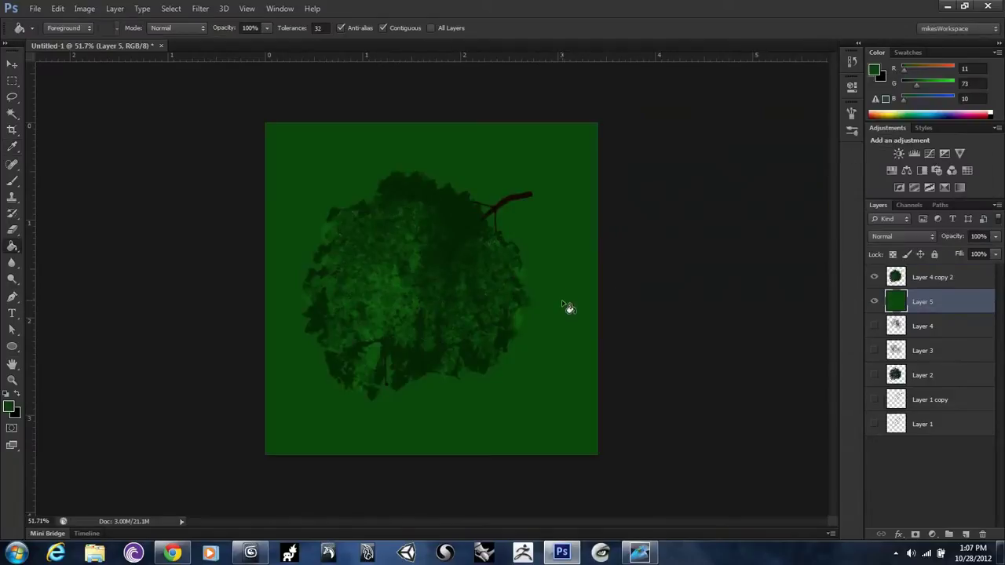
alt+scroll(549, 308, up, 3)
alt+scroll(545, 306, up, 1)
alt+scroll(543, 296, down, 3)
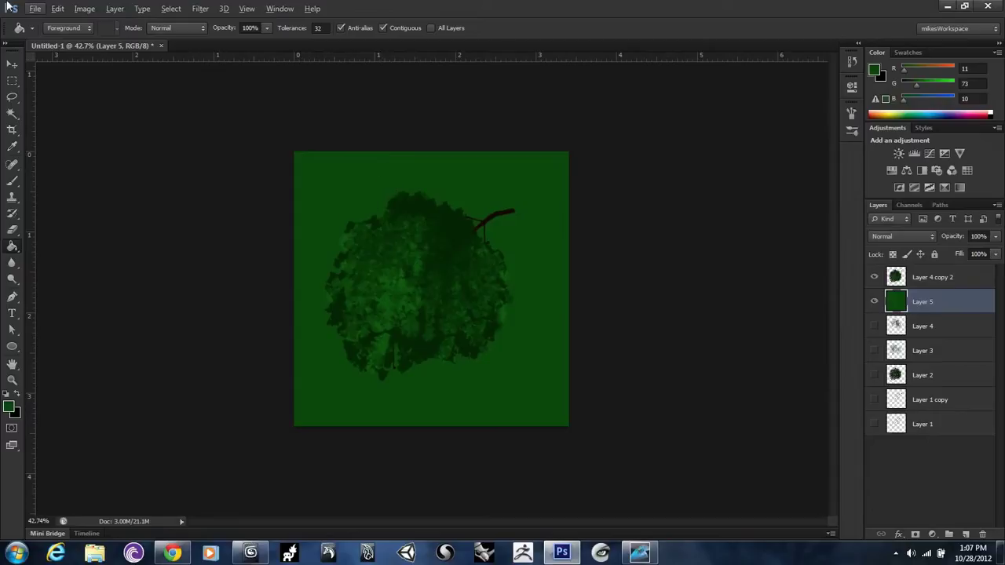
- Save the image as branchesOther in Targa format at 32 bits/pixel
click(30, 9)
mouse_move(57, 8)
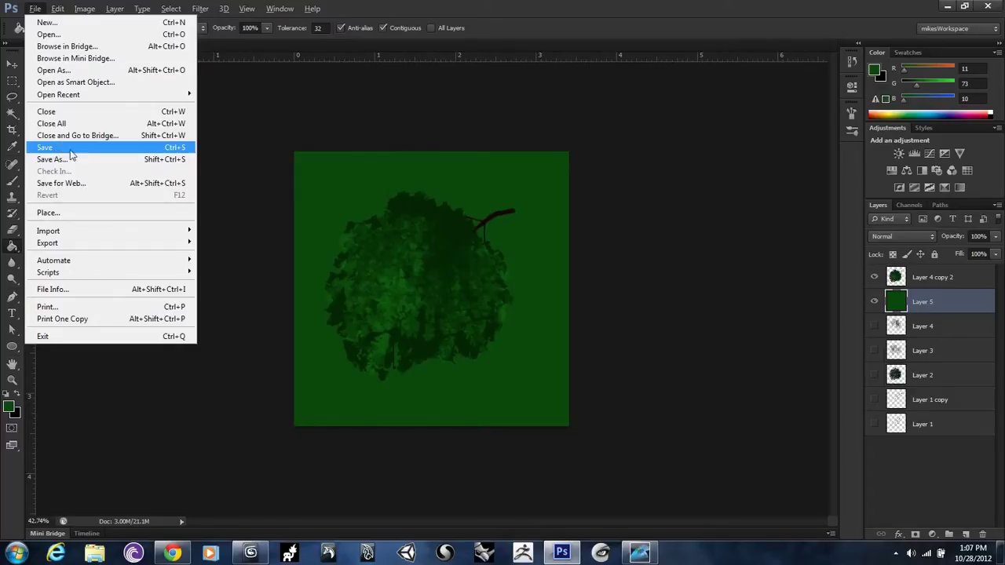
click(71, 160)
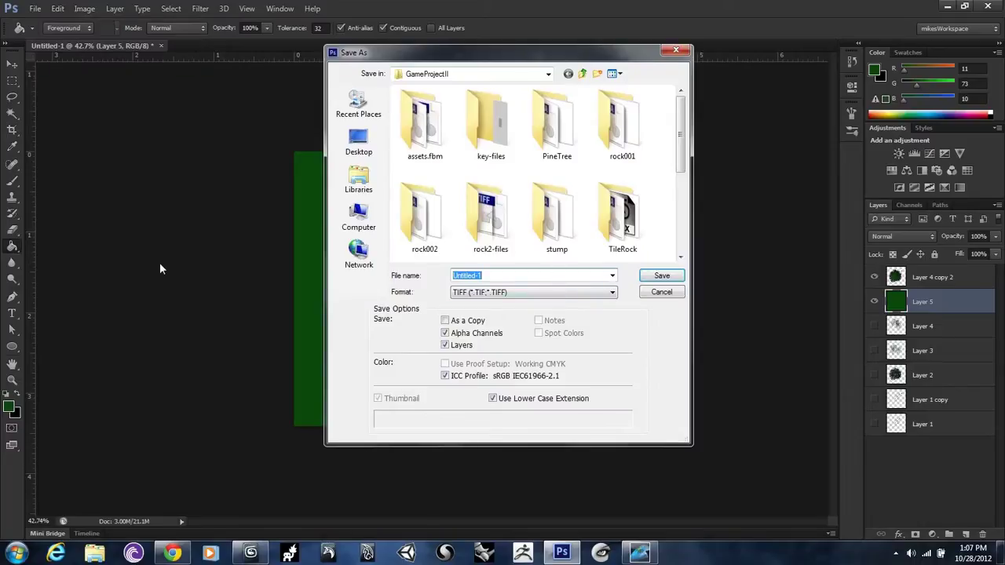
text(branches)
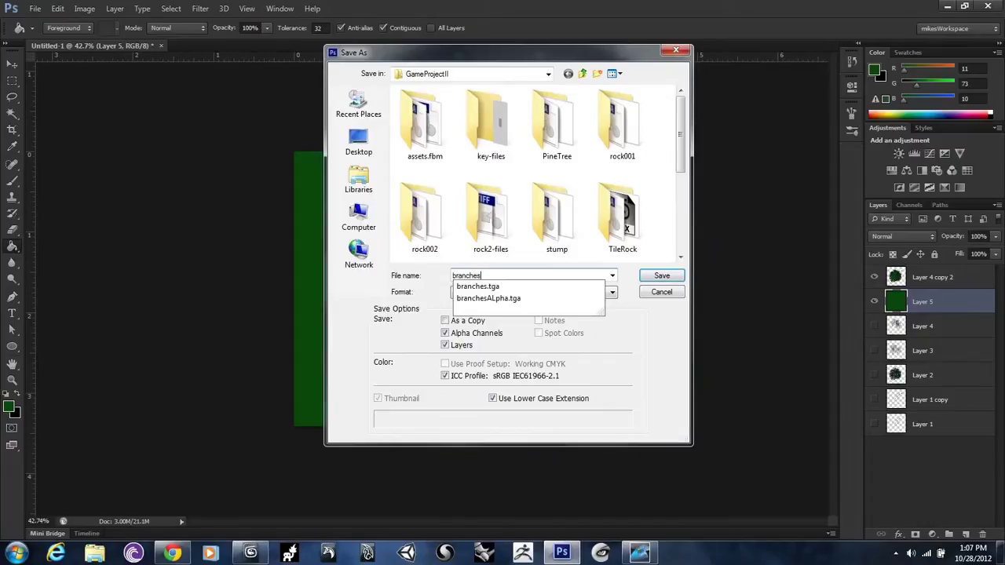
text(Other)
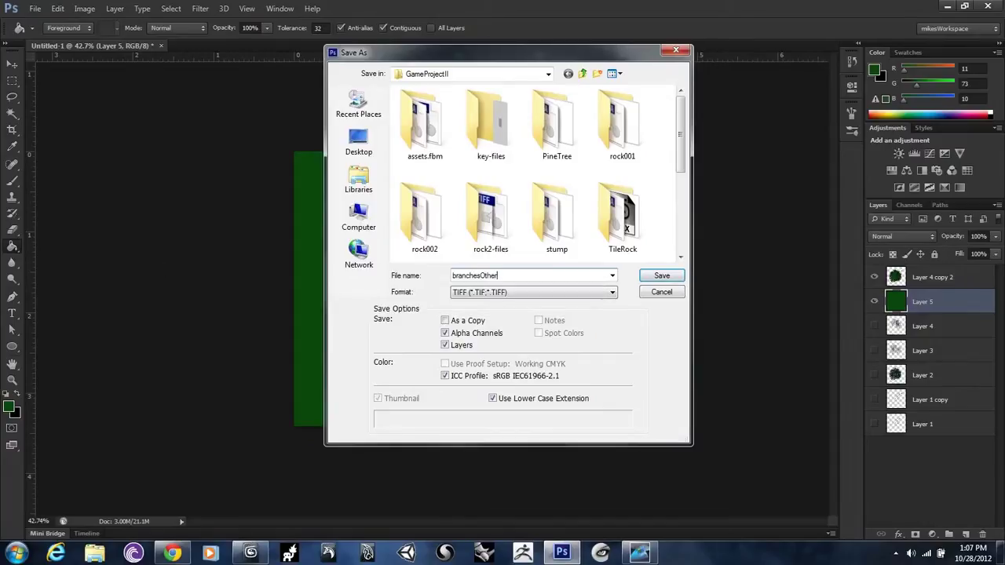
click(455, 294)
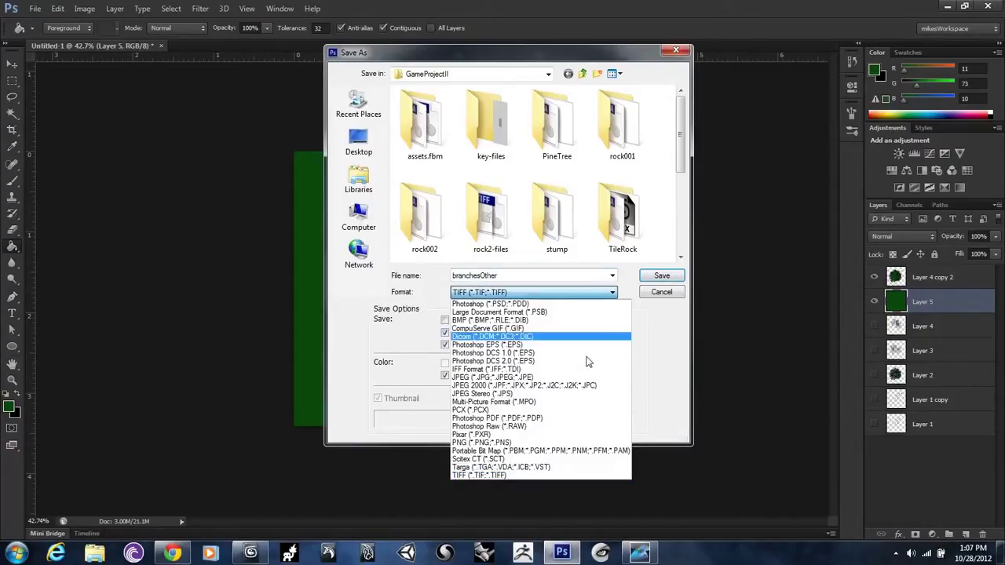
click(525, 468)
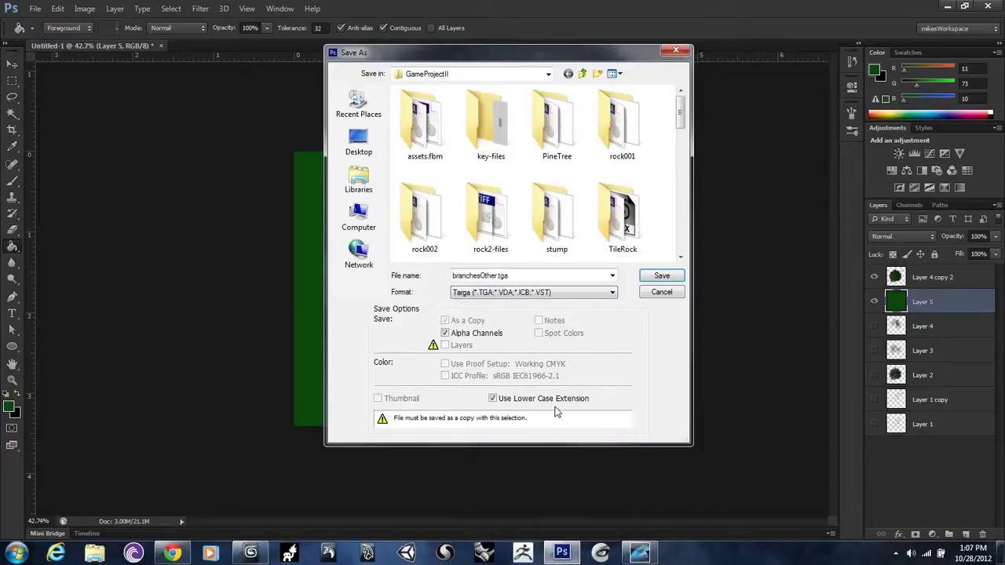
click(650, 277)
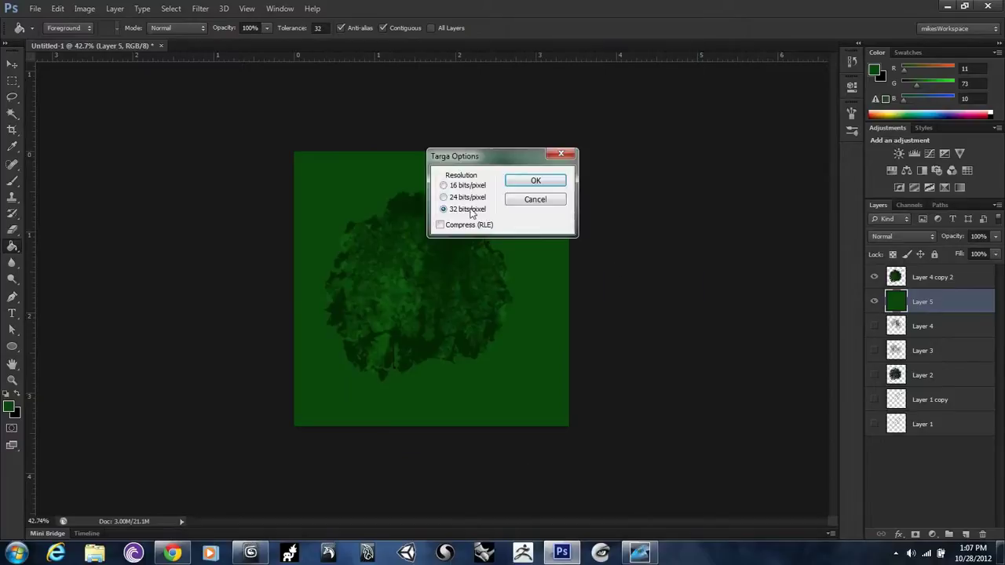
click(534, 181)
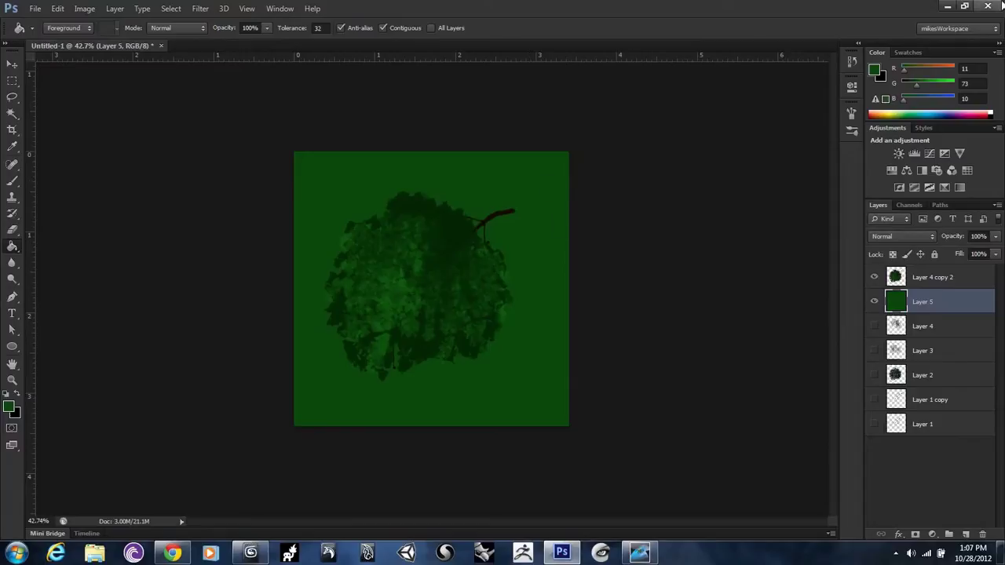
- Switch to 3ds Max and draw a plane about 8.32 m long and 8.33 m wide beside the tree trunk
click(947, 10)
middle_drag(454, 240, 418, 247)
middle_drag(509, 331, 476, 342)
scroll(535, 307, down, 5)
scroll(533, 312, up, 5)
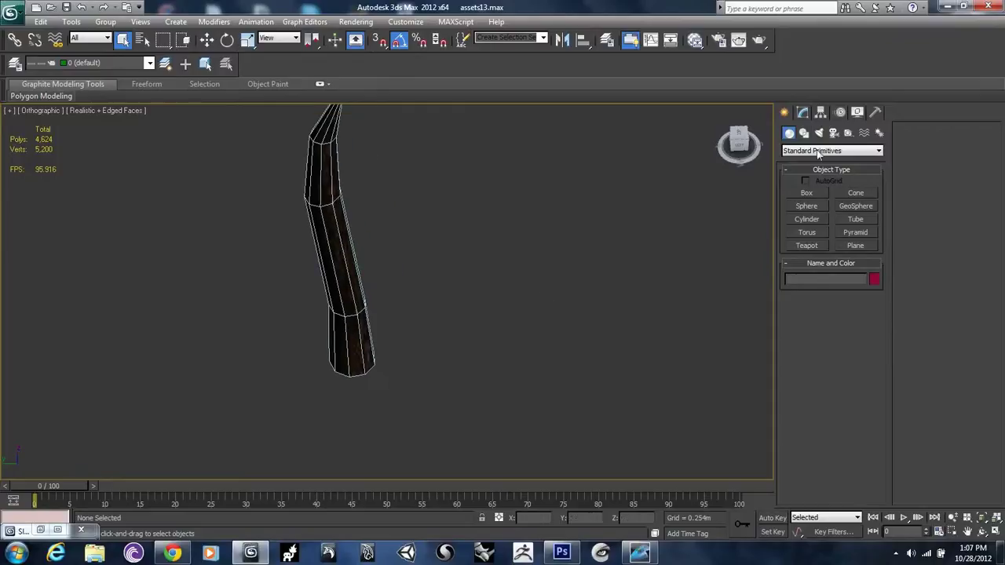
click(802, 112)
click(786, 112)
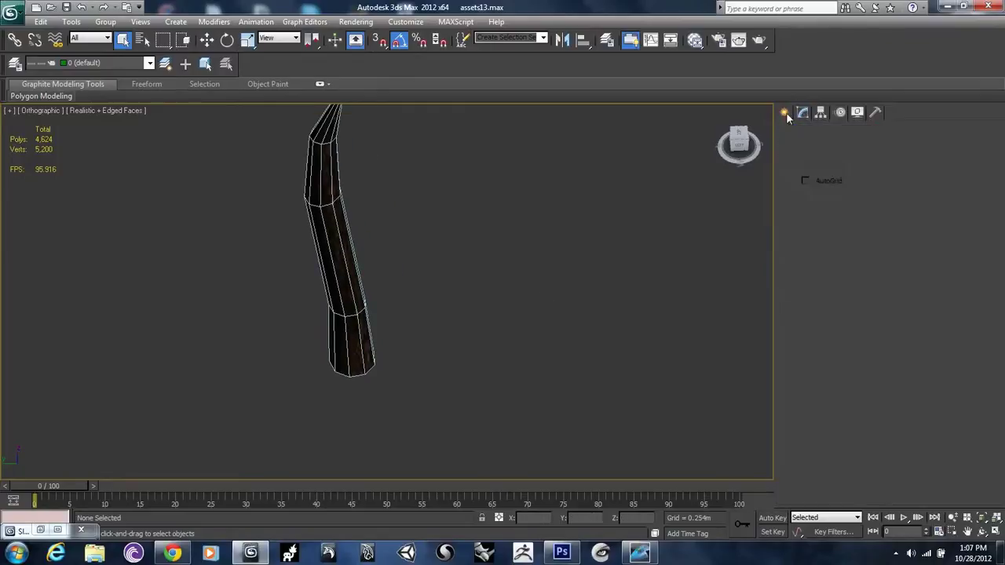
click(849, 248)
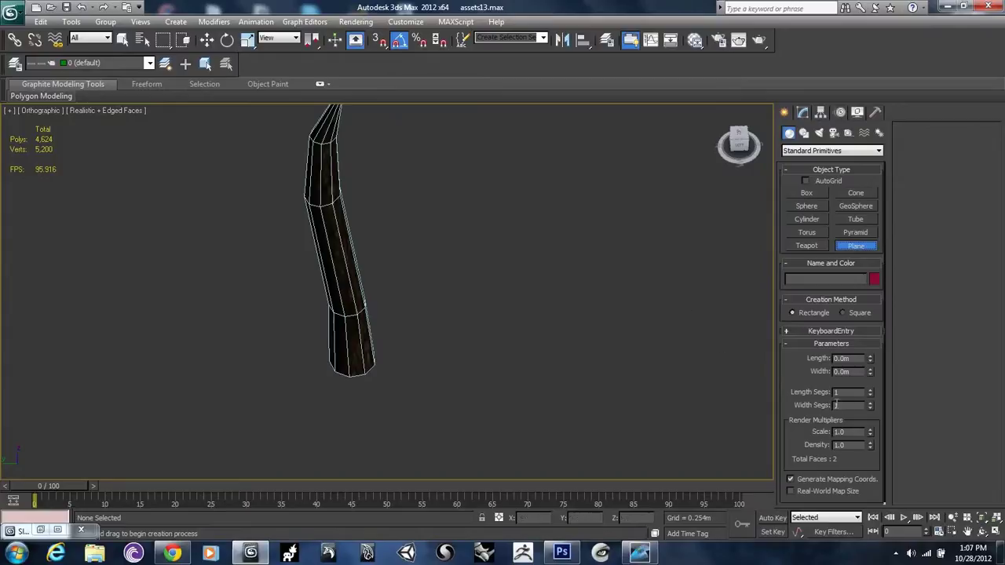
drag(486, 289, 682, 429)
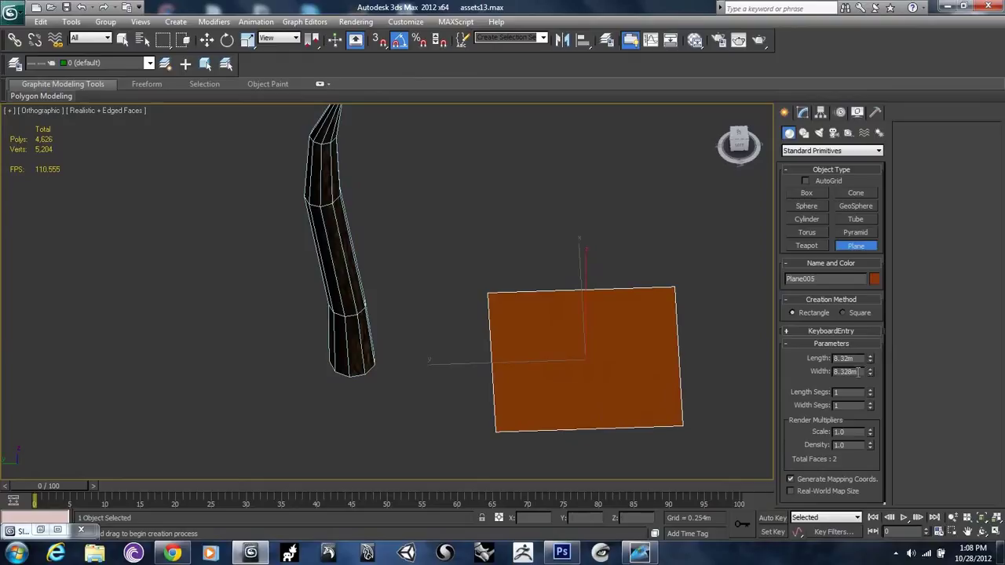
- Set the plane's length and width to 2 m each
double_click(855, 358)
text(2)
key(Tab)
text(2)
key(Return)
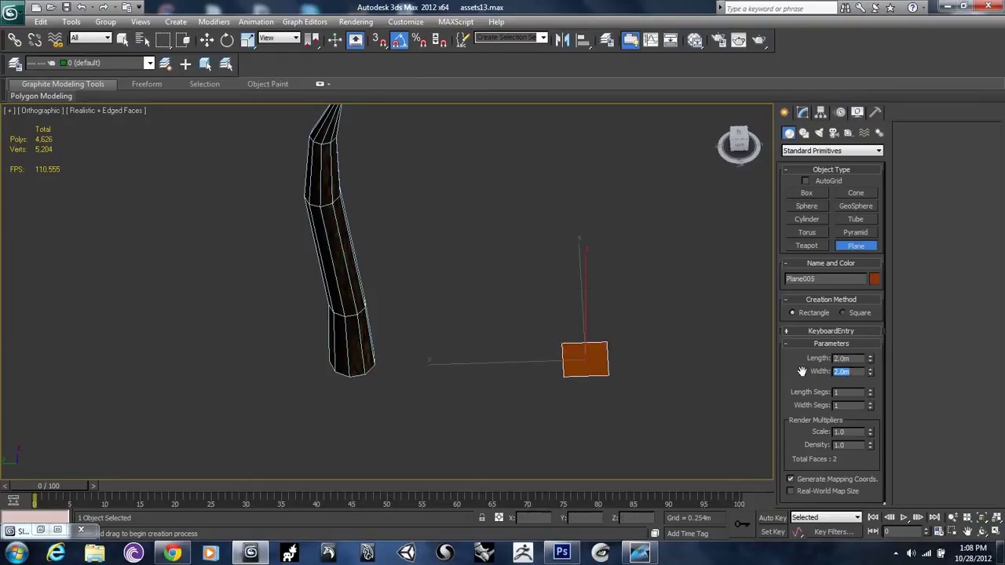
- Convert the plane to an Editable Poly
scroll(621, 384, up, 4)
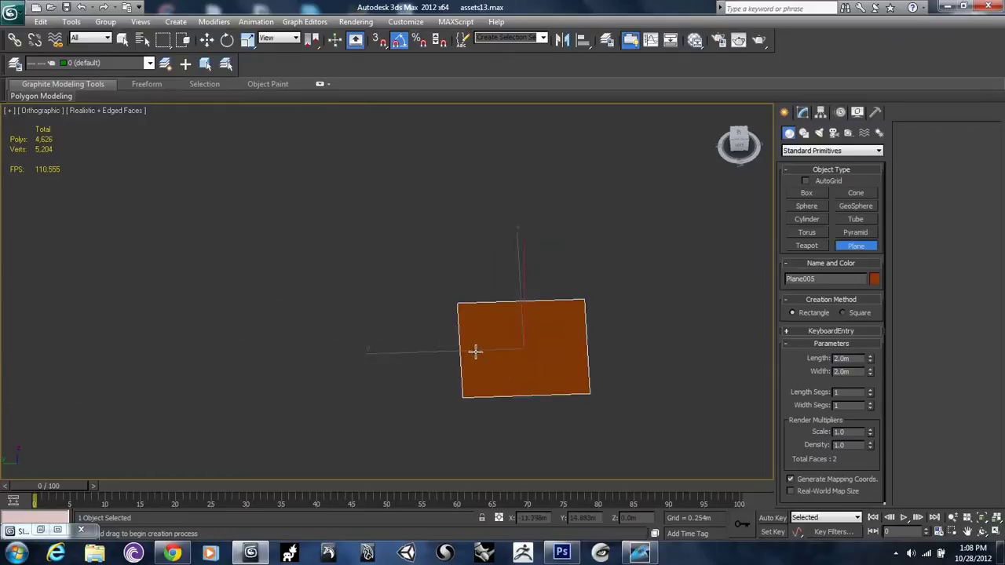
middle_drag(540, 372, 360, 308)
scroll(392, 313, up, 3)
middle_drag(572, 303, 599, 298)
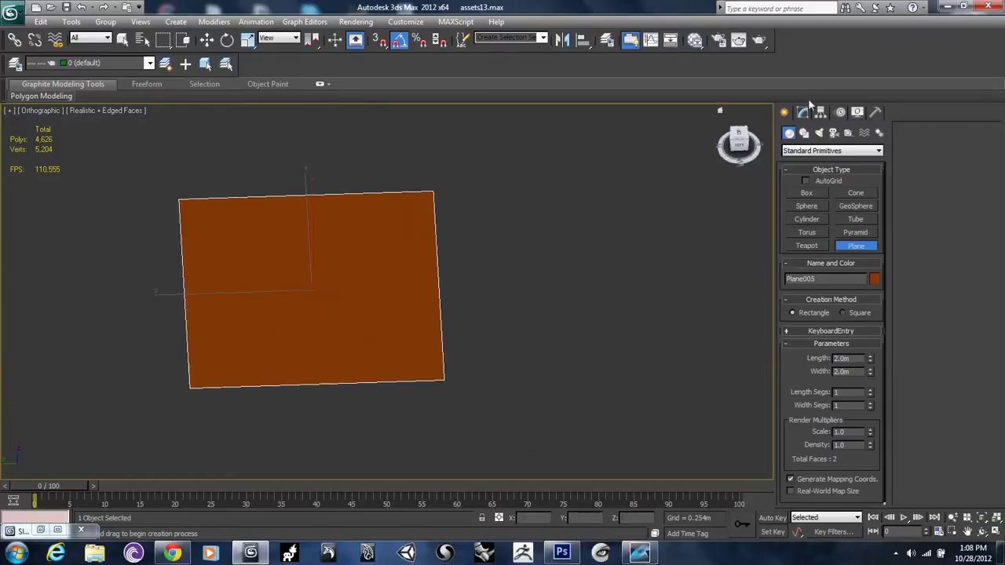
click(804, 111)
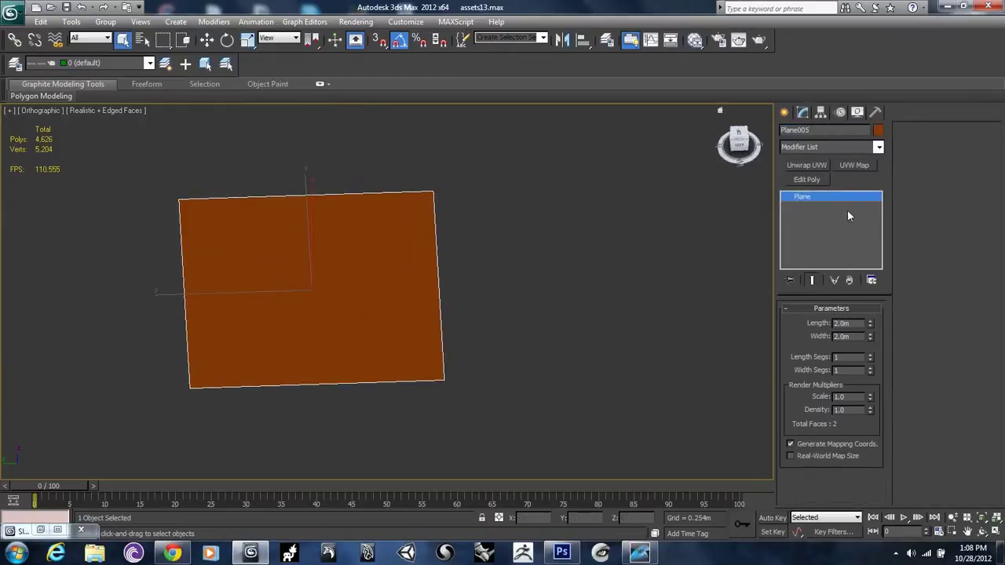
right_click(306, 278)
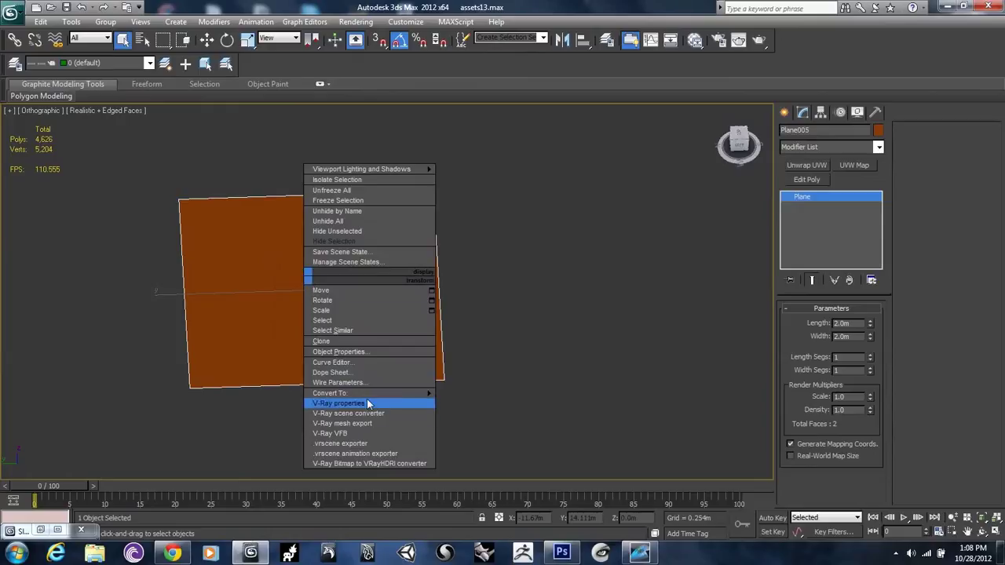
mouse_move(381, 394)
click(480, 403)
middle_drag(364, 299, 442, 278)
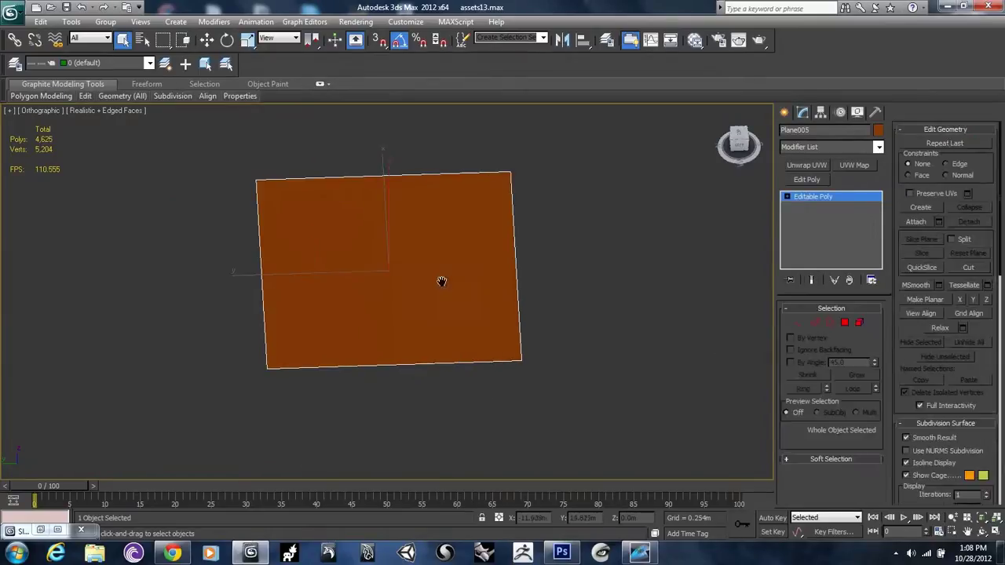
- Connect two opposite edges of the plane with one segment to split it down the middle
click(811, 324)
key(2)
click(387, 179)
ctrl+click(370, 363)
right_click(388, 306)
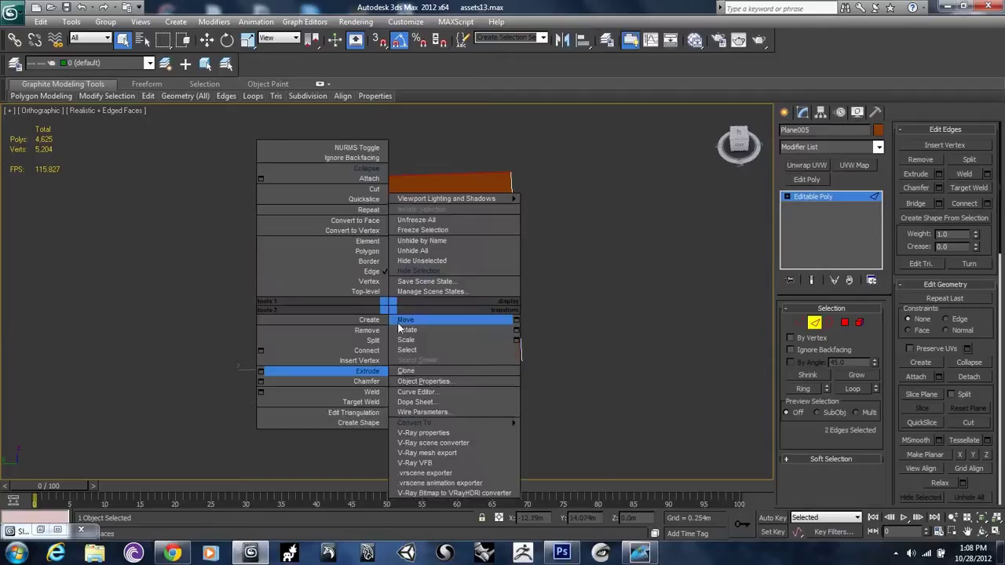
click(260, 350)
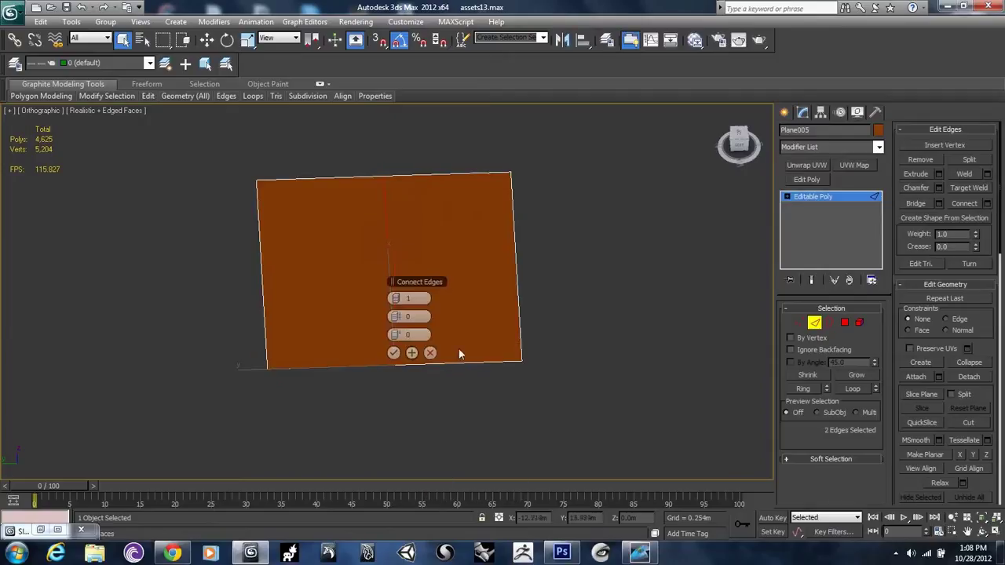
click(394, 353)
- Extrude the plane's new middle edge with a height of 2 m and a width of 0
alt+middle_drag(358, 255, 471, 274)
right_click(610, 234)
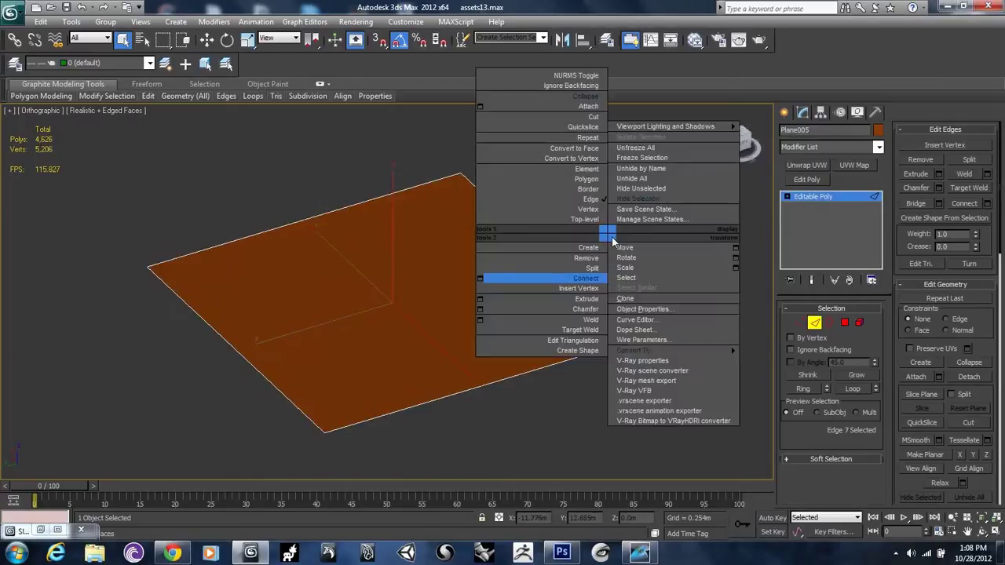
click(480, 299)
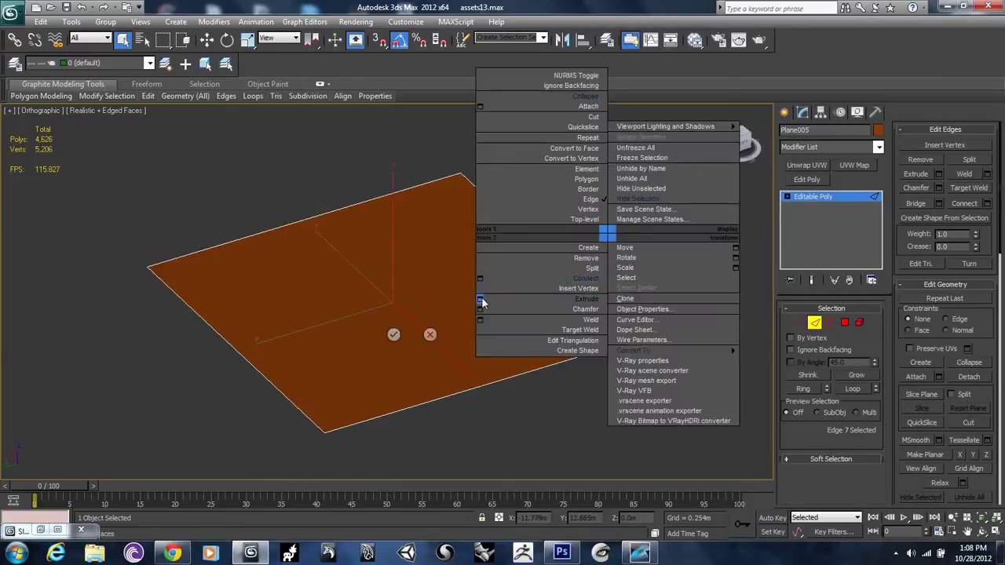
drag(395, 298, 470, 276)
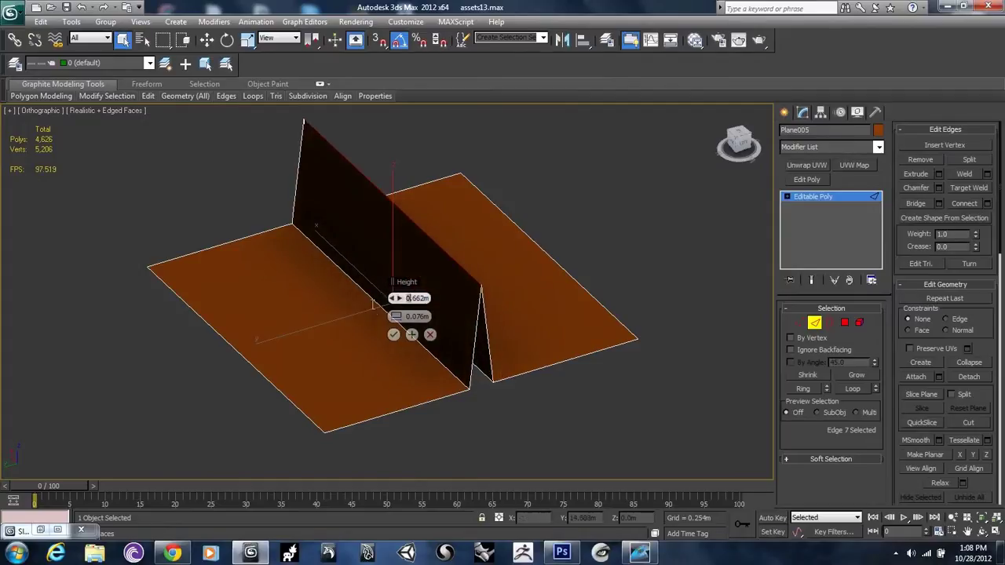
key(BackSpace)
key(BackSpace)
key(BackSpace)
key(BackSpace)
key(BackSpace)
text(2)
key(Tab)
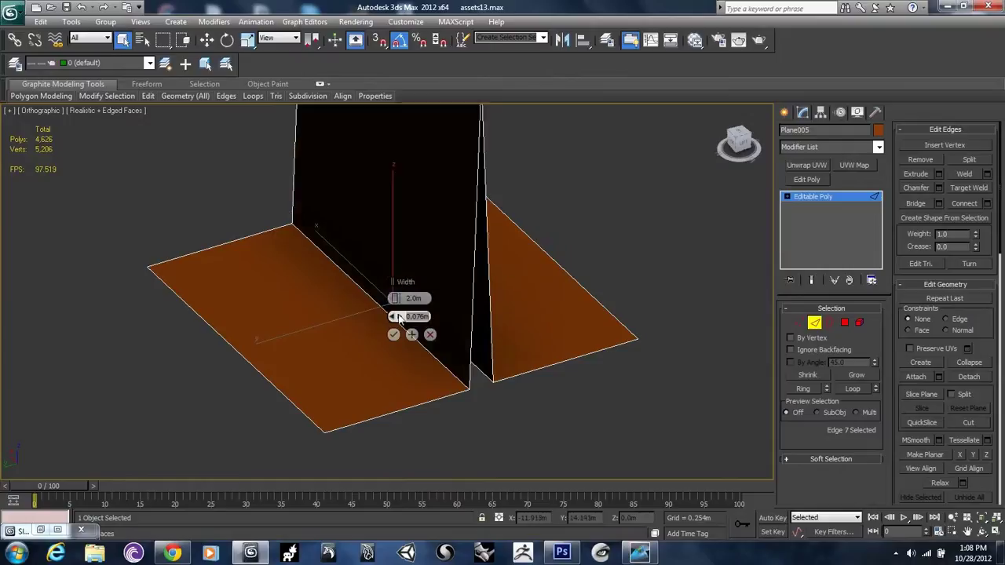
text(0)
key(Tab)
click(393, 335)
- Delete one of the two overlapping polygons of the upright extruded wall
scroll(322, 291, down, 3)
alt+middle_drag(323, 291, 210, 276)
click(844, 323)
alt+middle_drag(380, 307, 442, 310)
click(442, 310)
key(Delete)
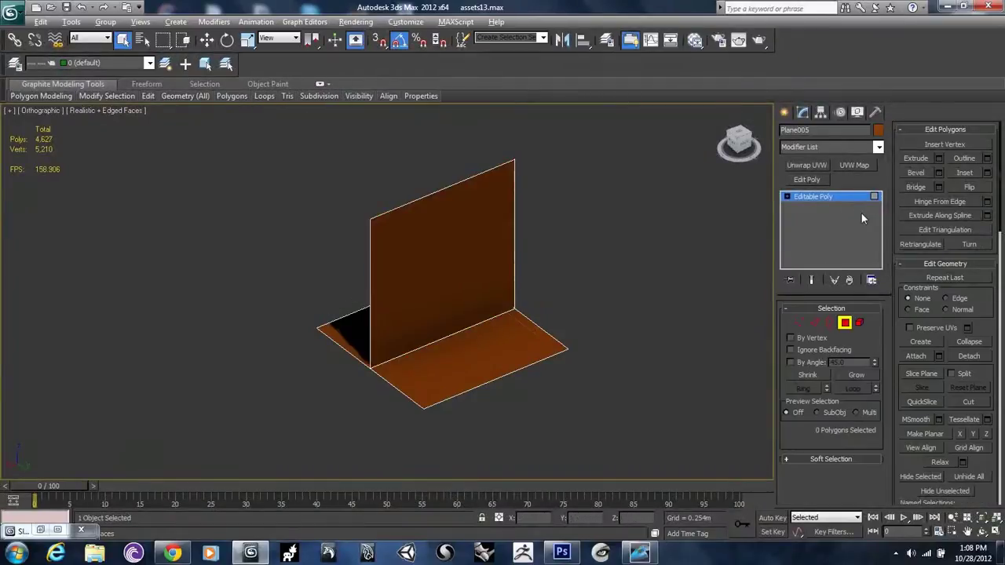
- Create a new Standard material in the Slate Material Editor below the existing nodes and show its parameters
alt+middle_drag(626, 267, 469, 355)
key(m)
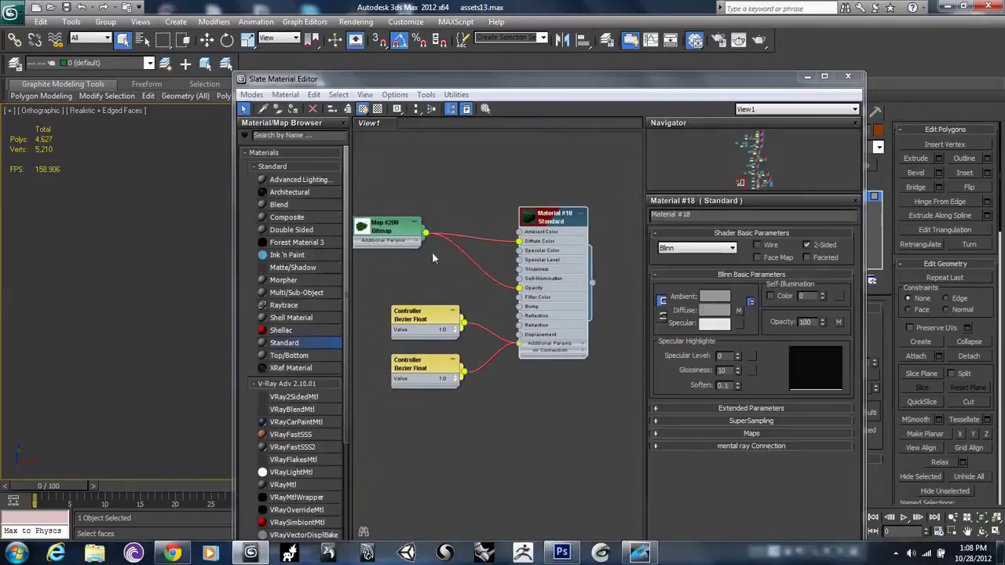
middle_drag(531, 271, 496, 206)
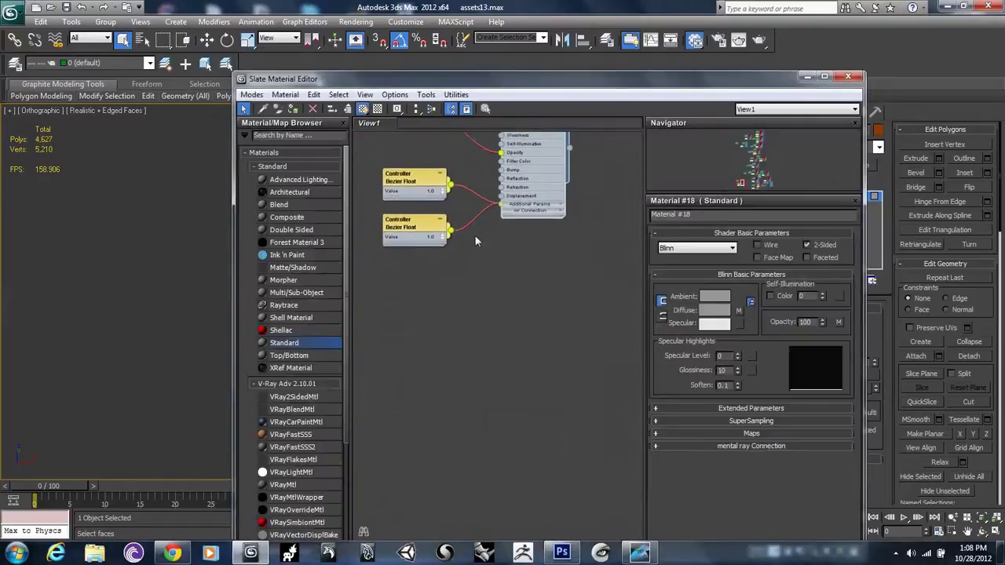
drag(491, 326, 503, 320)
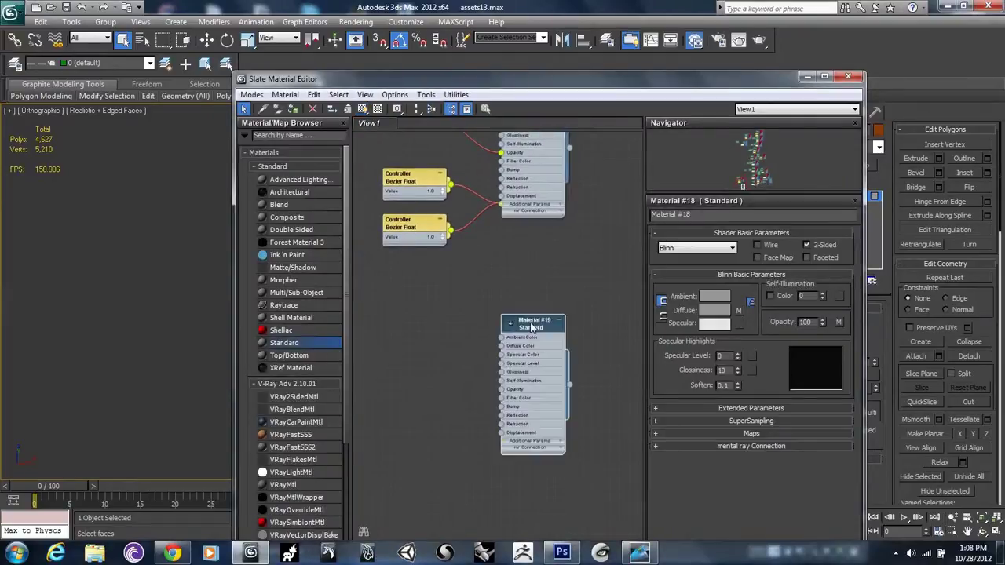
double_click(527, 322)
- Load branchesOther.tga as a Bitmap map for the new Standard material's Diffuse Color
drag(446, 357, 444, 355)
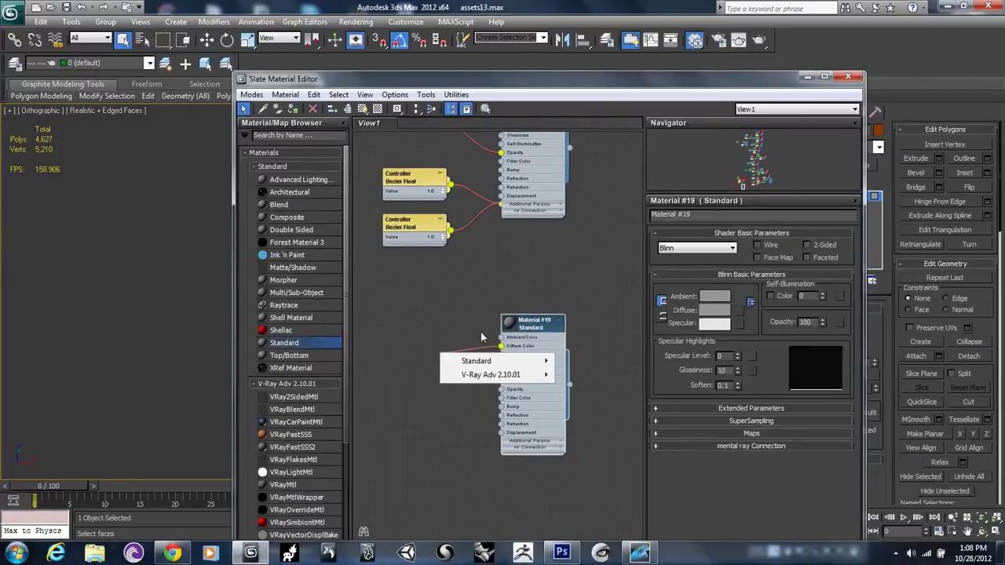
mouse_move(460, 366)
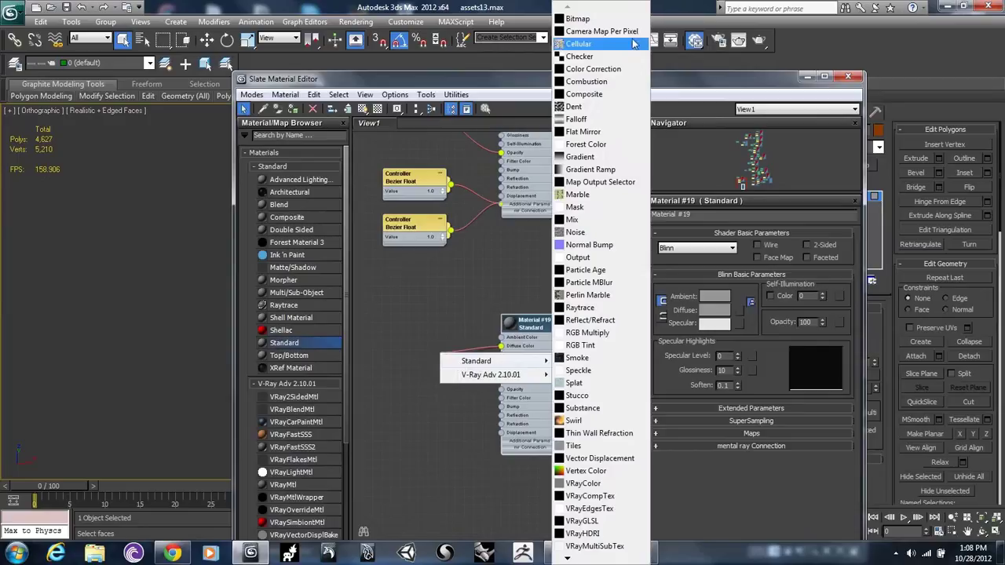
click(581, 18)
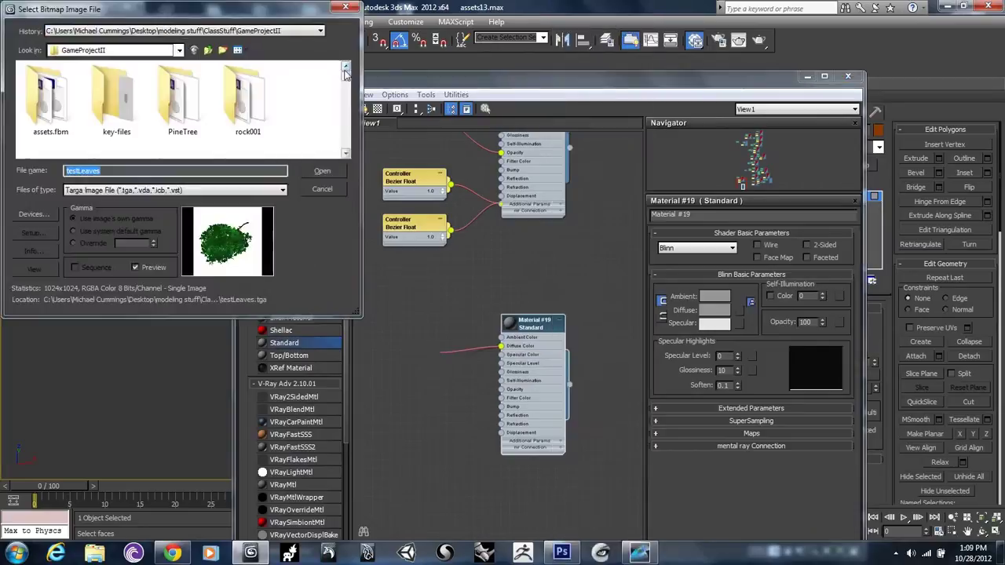
text(tree)
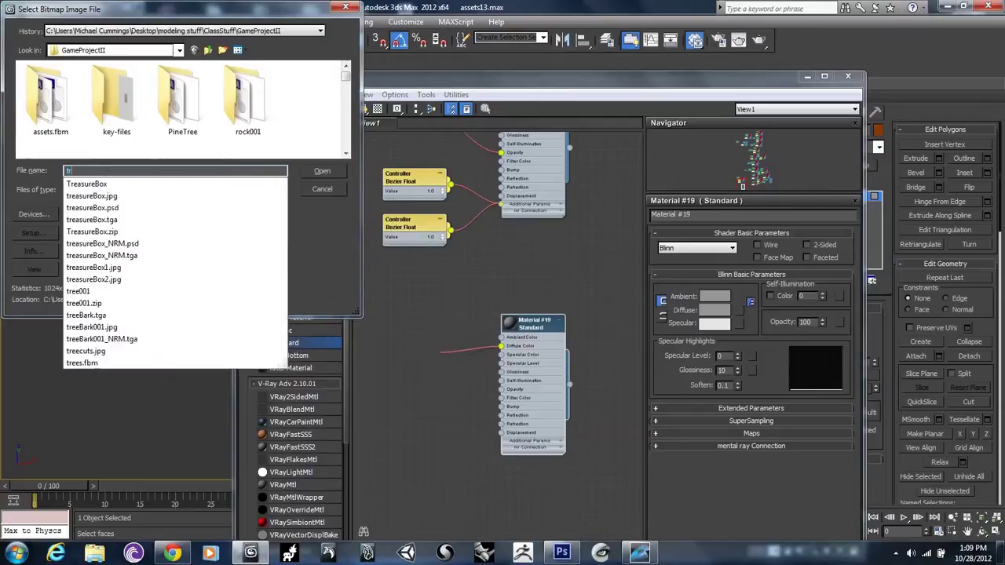
key(BackSpace)
key(BackSpace)
key(BackSpace)
key(BackSpace)
text(bran)
key(Down)
key(Down)
key(Down)
key(Return)
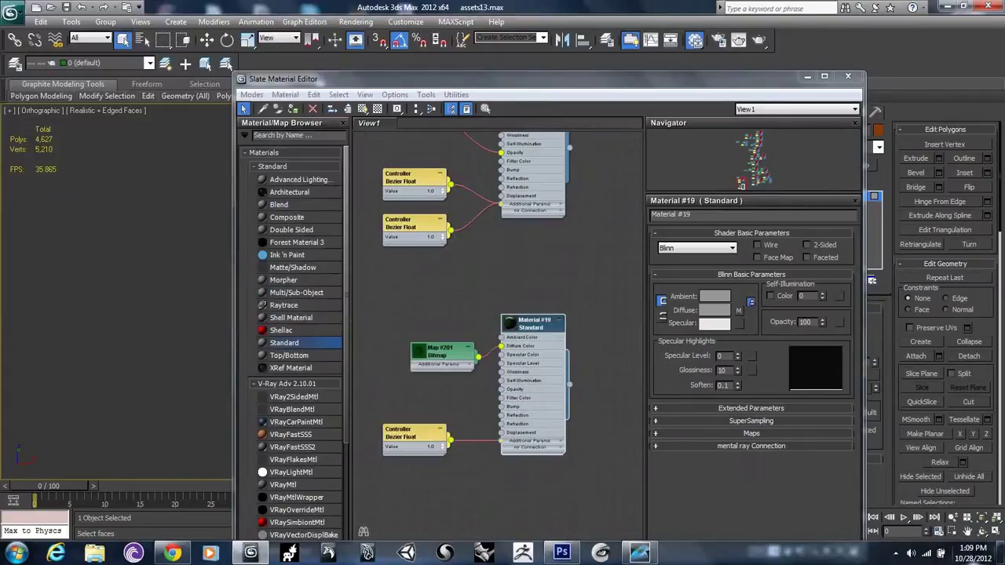
- Reposition the bitmap node and connect its output to the material's Opacity as well
key(z)
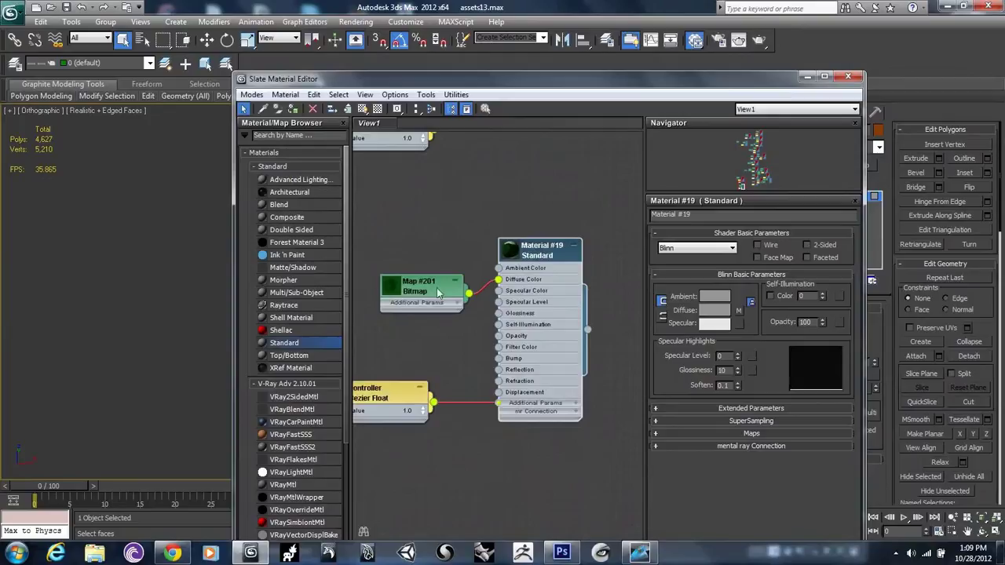
drag(412, 298, 403, 284)
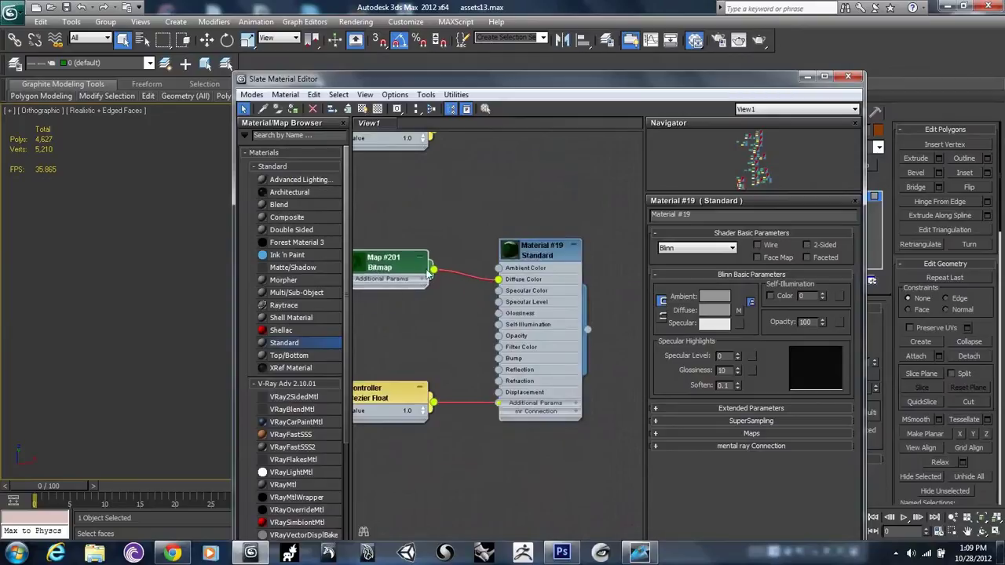
drag(463, 326, 499, 335)
scroll(500, 335, up, 2)
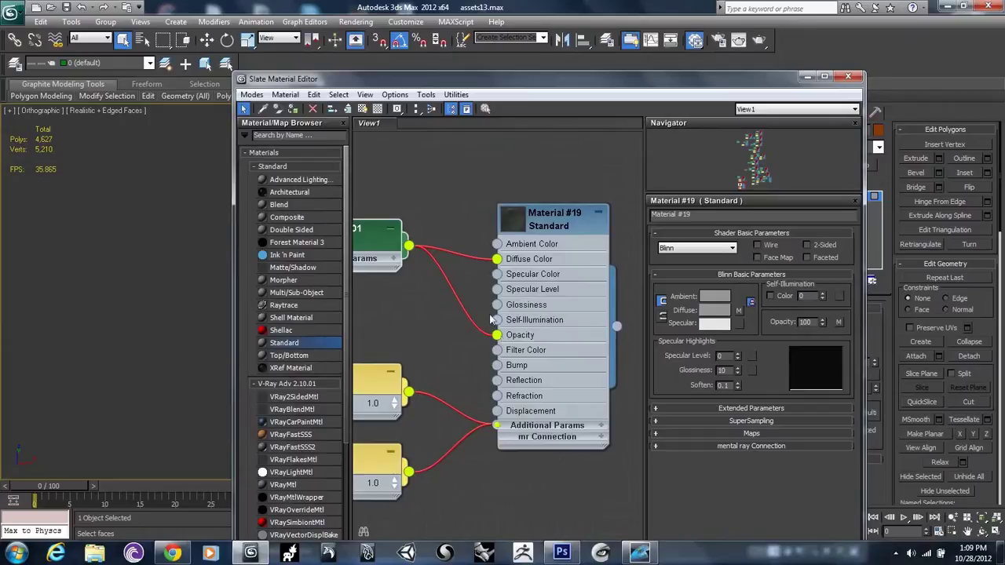
- Set the branch bitmap's Mono Channel Output to Alpha, make the material 2-Sided and close the Slate Material Editor
scroll(500, 337, up, 2)
middle_drag(494, 274, 463, 292)
double_click(442, 275)
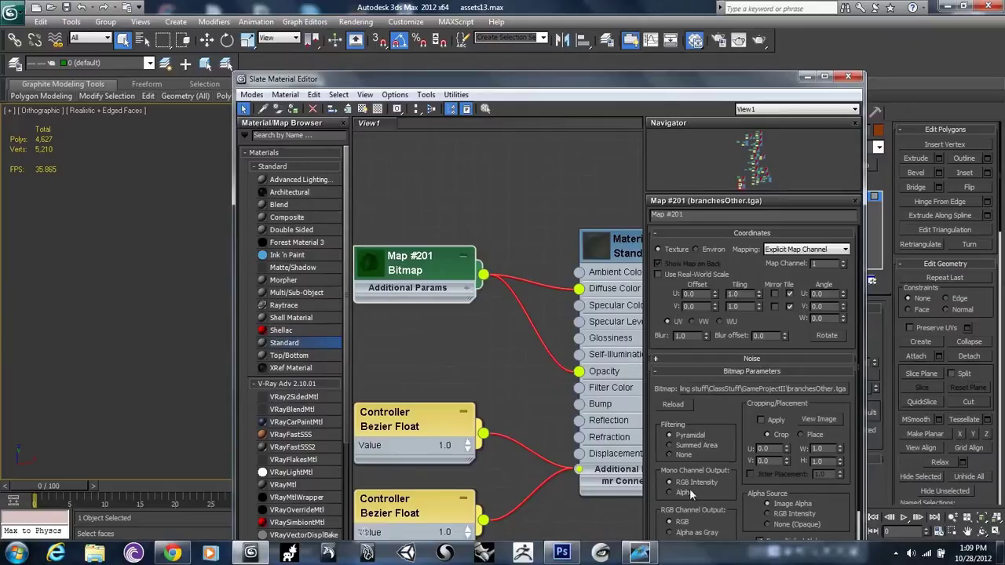
click(669, 492)
middle_drag(577, 387, 503, 401)
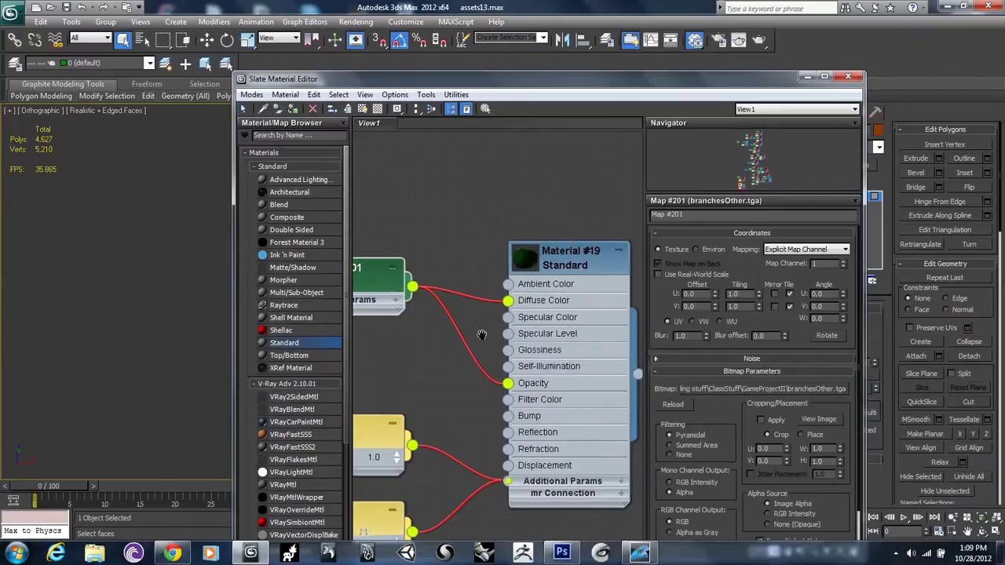
double_click(553, 266)
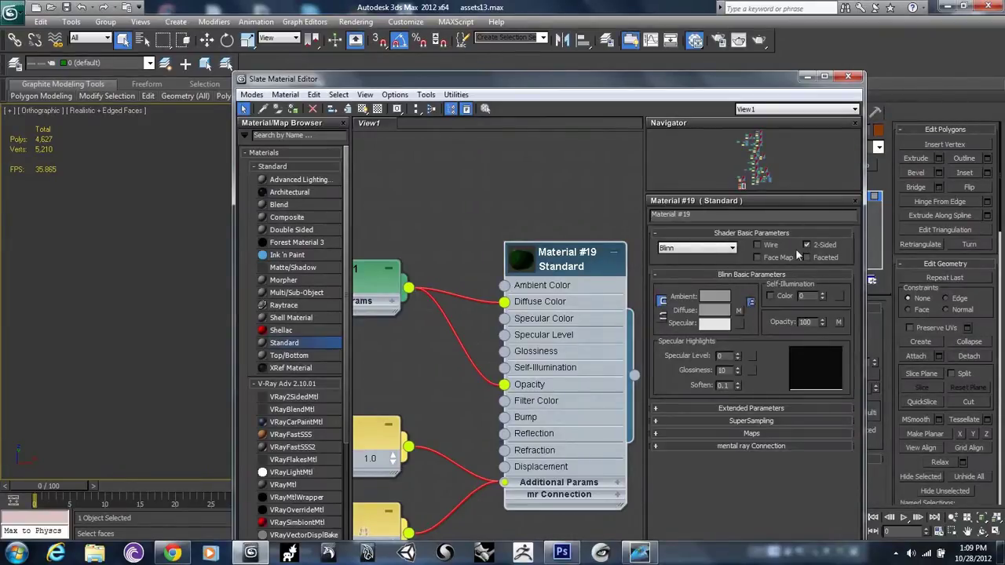
click(847, 76)
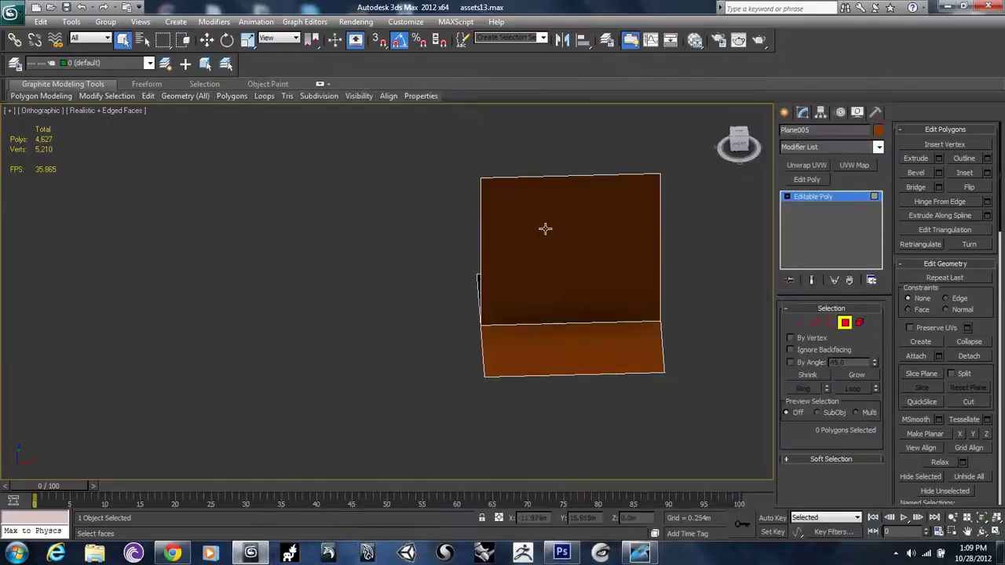
- Assign the branch material to the crossed planes and show its map shaded in the viewport
alt+middle_drag(495, 276, 514, 260)
scroll(511, 242, up, 5)
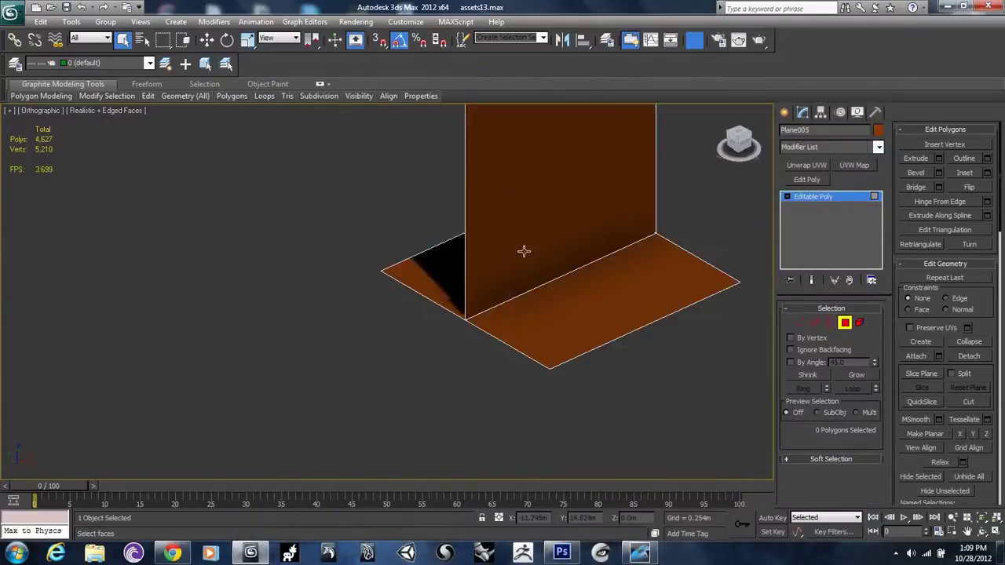
key(m)
drag(637, 82, 381, 75)
drag(378, 368, 632, 286)
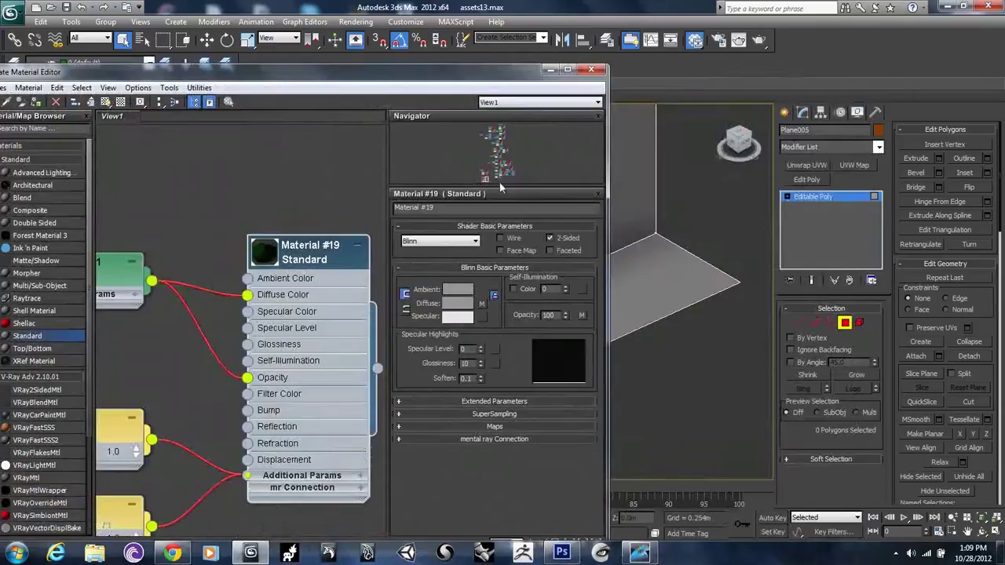
click(105, 102)
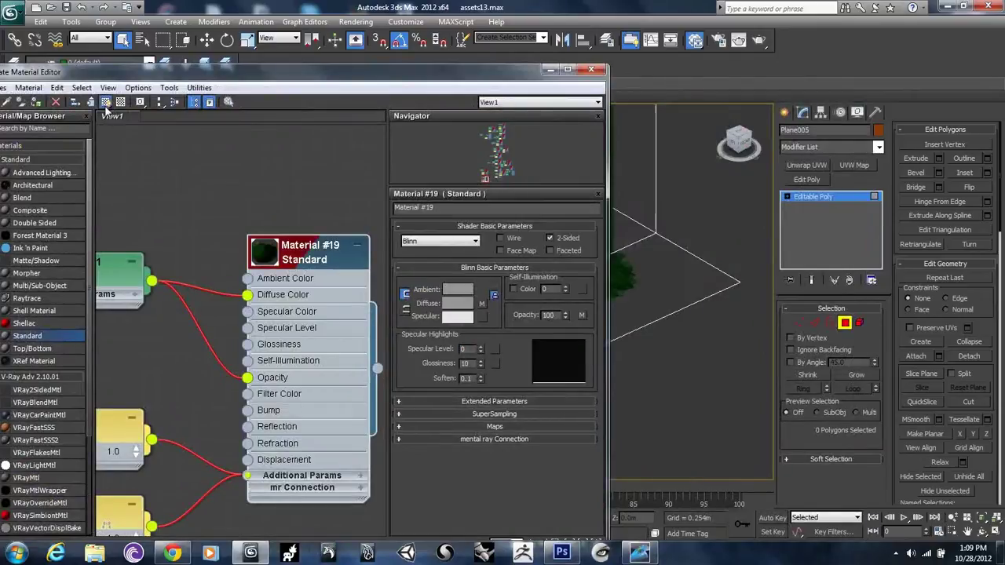
click(549, 72)
- Add an Unwrap UVW modifier to the crossed planes and open the UV Editor
alt+middle_drag(403, 230, 557, 280)
click(792, 165)
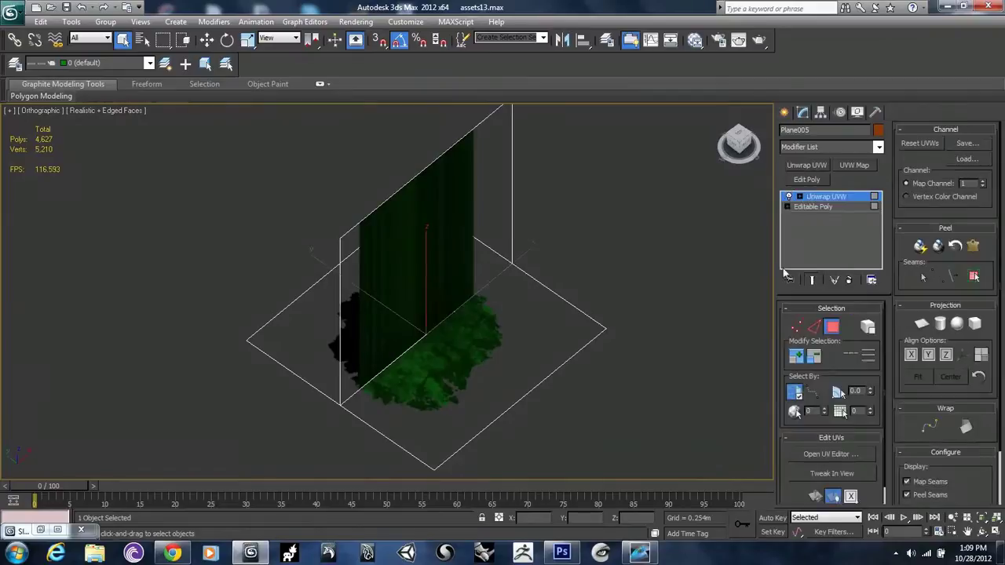
click(831, 454)
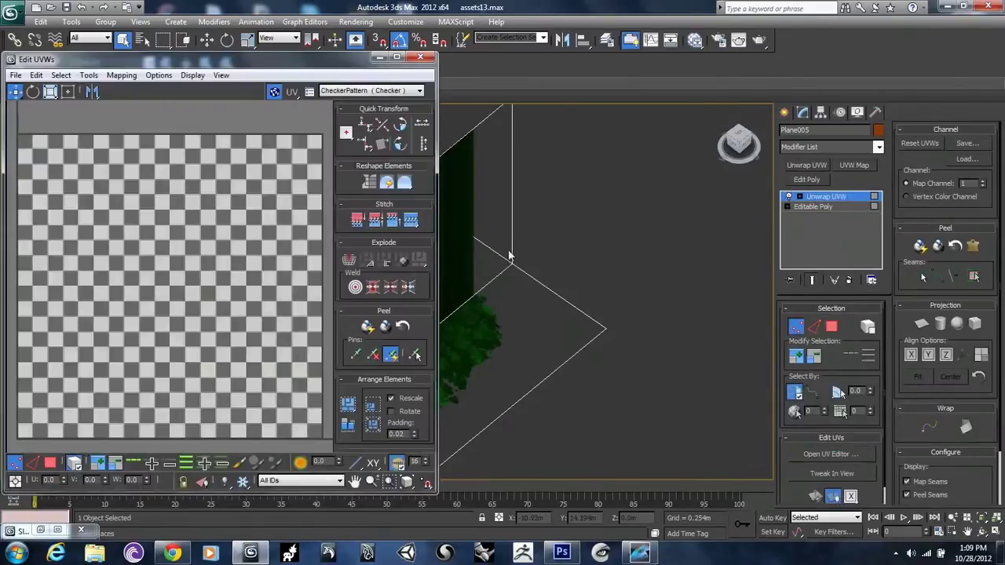
middle_drag(508, 255, 587, 220)
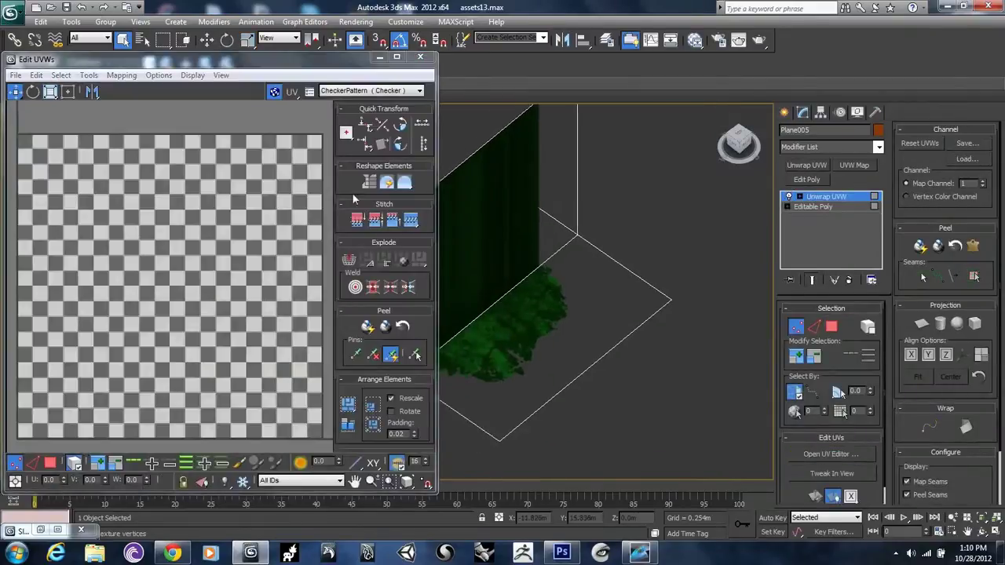
- Leave polygon sub-object mode in the Editable Poly below Unwrap UVW and reopen the UV Editor for the whole object
click(847, 205)
click(845, 322)
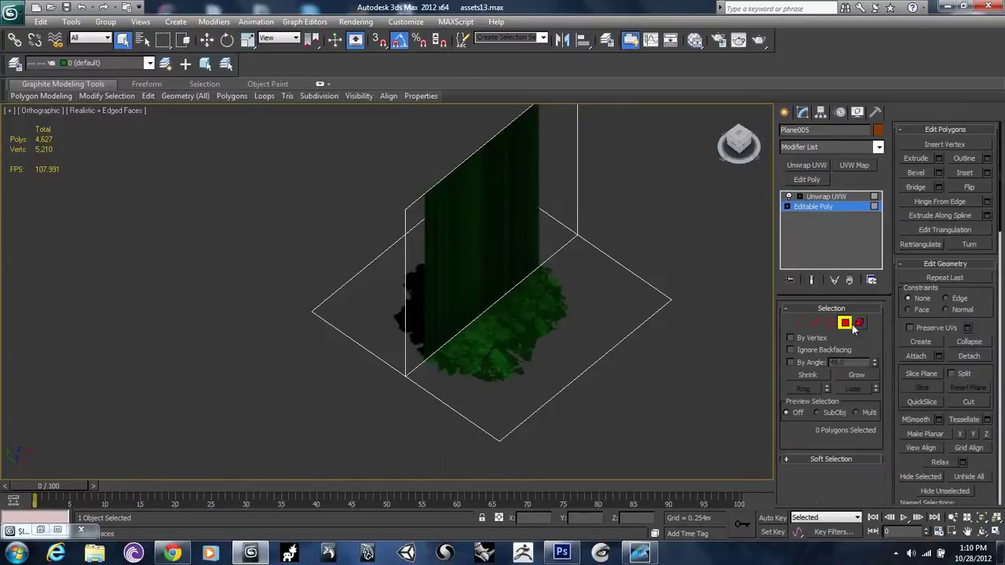
click(844, 323)
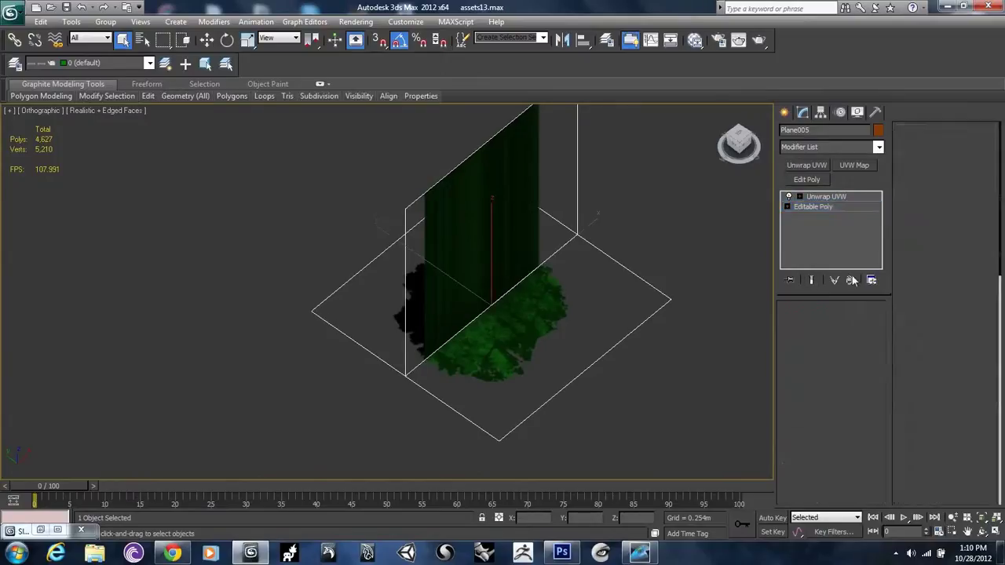
click(844, 195)
click(846, 458)
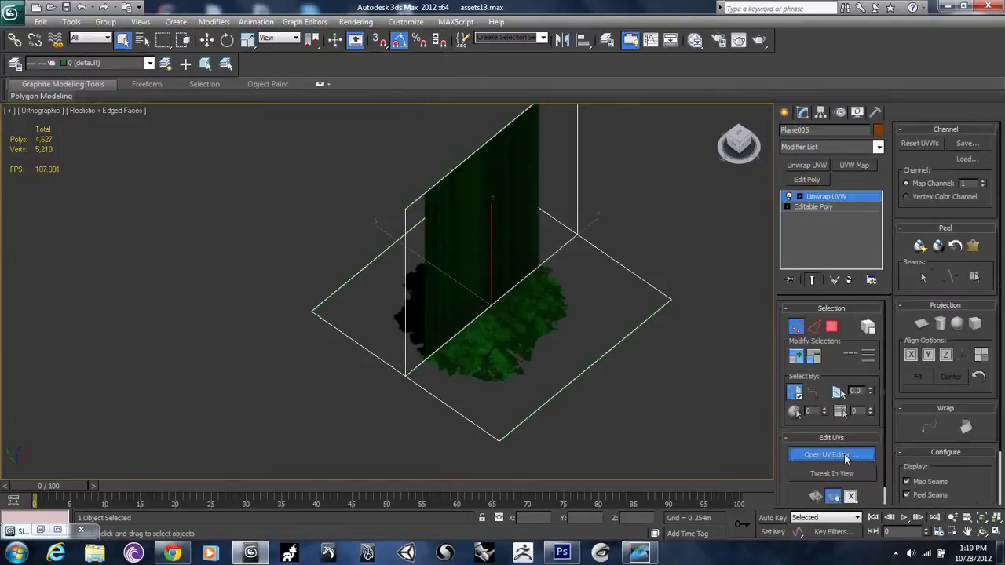
scroll(232, 325, down, 2)
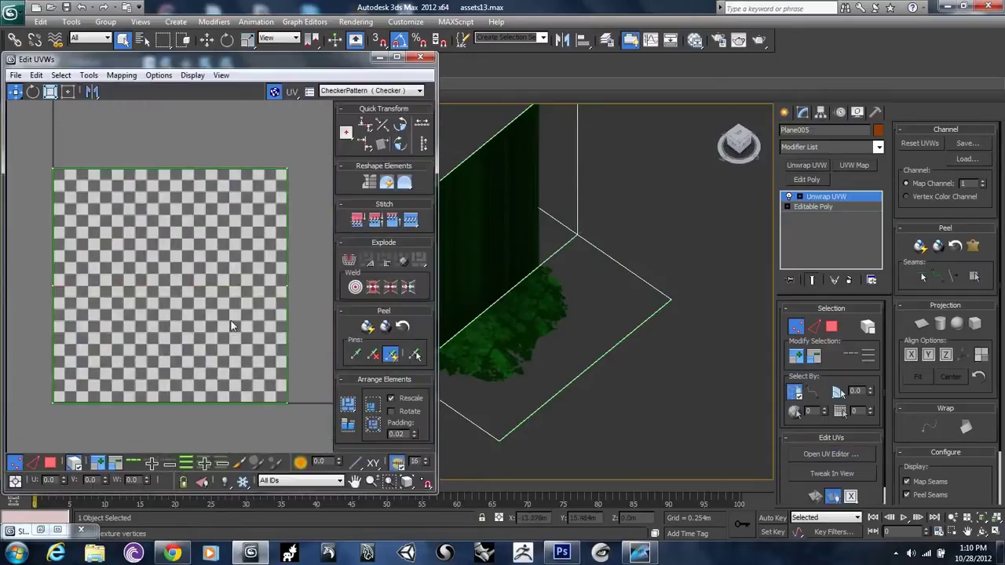
- Detach the upright polygon's edge vertices in the UV Editor and relax its collapsed UVs into a square
click(50, 463)
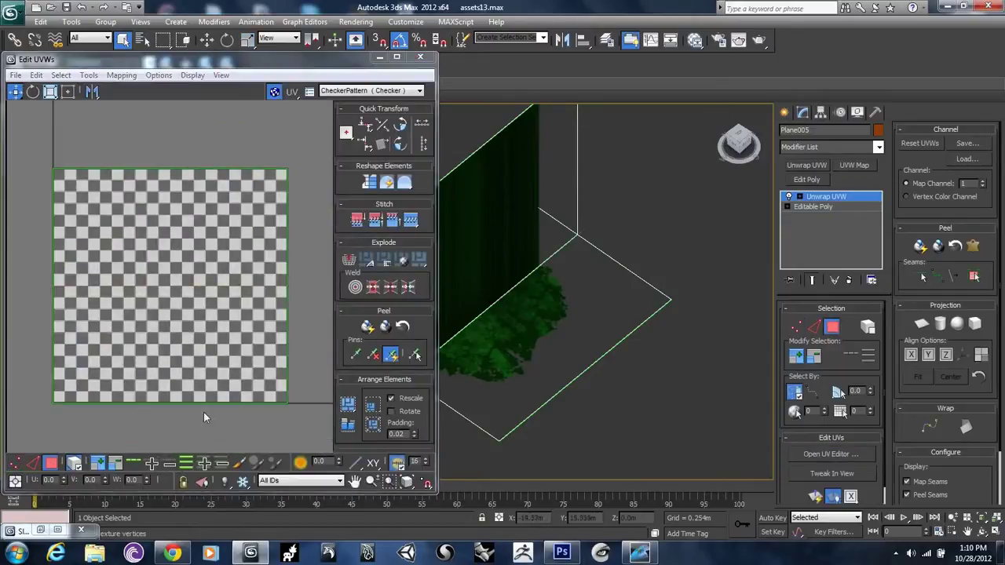
alt+middle_drag(589, 330, 671, 298)
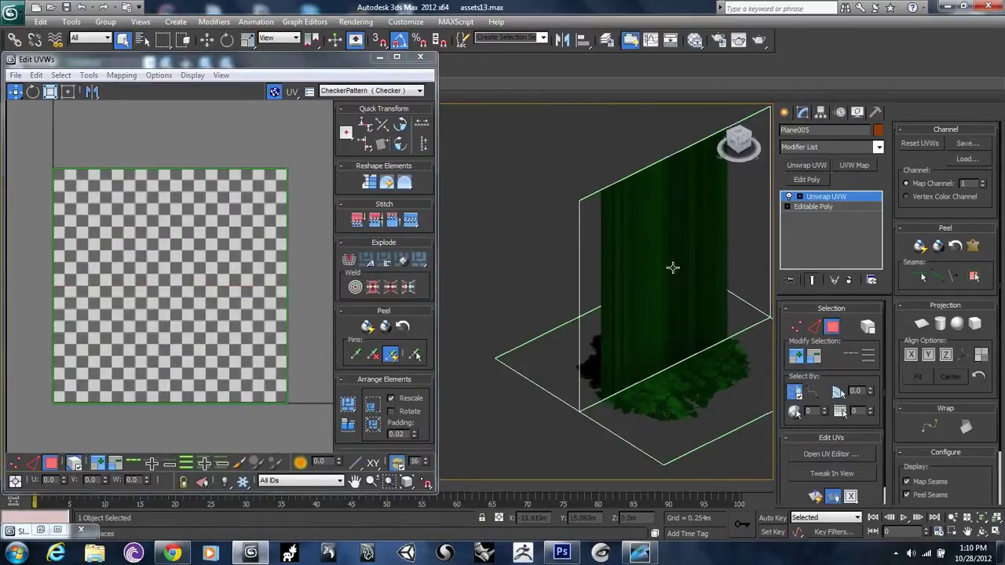
click(672, 268)
right_click(297, 242)
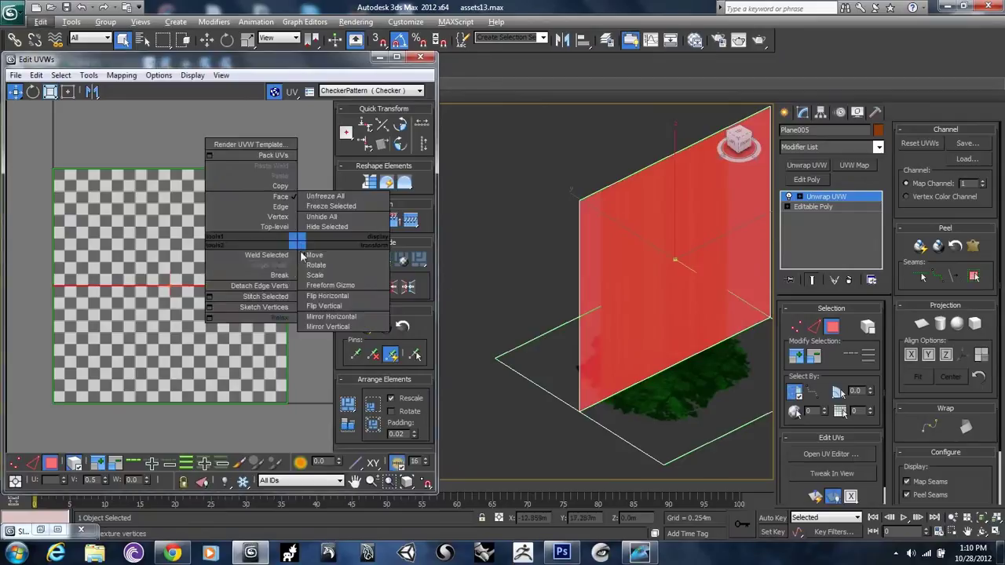
click(264, 285)
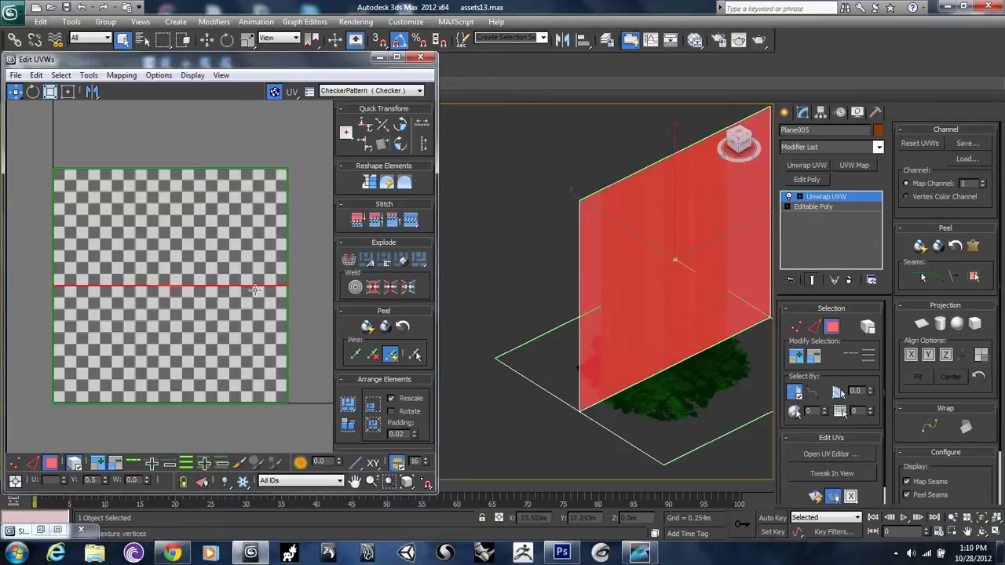
right_click(295, 270)
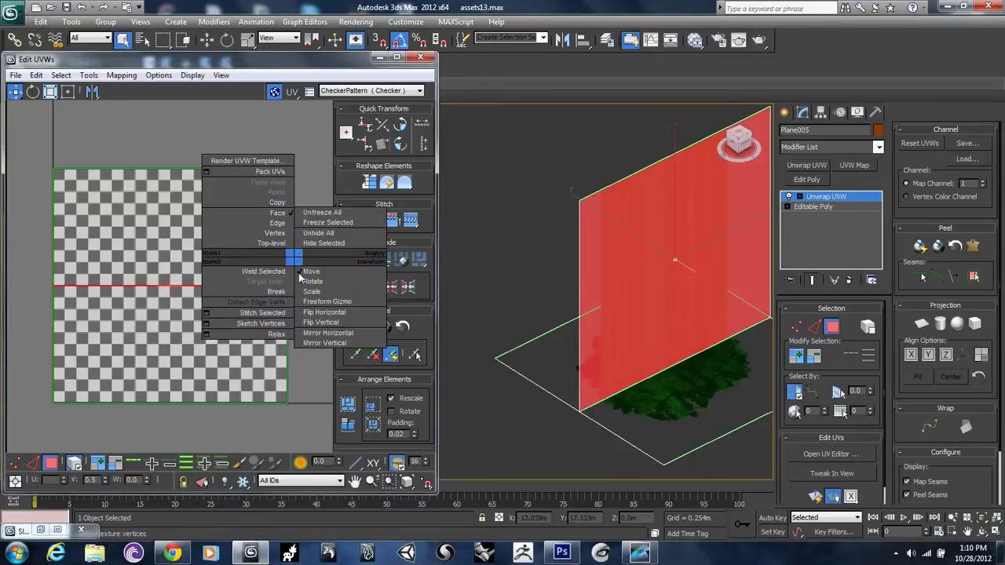
click(259, 327)
- Move the upright polygon's square UV shell so its corner sits on the upper-left corner of the texture area
drag(196, 271, 184, 289)
alt+middle_drag(715, 259, 638, 239)
middle_drag(679, 236, 561, 324)
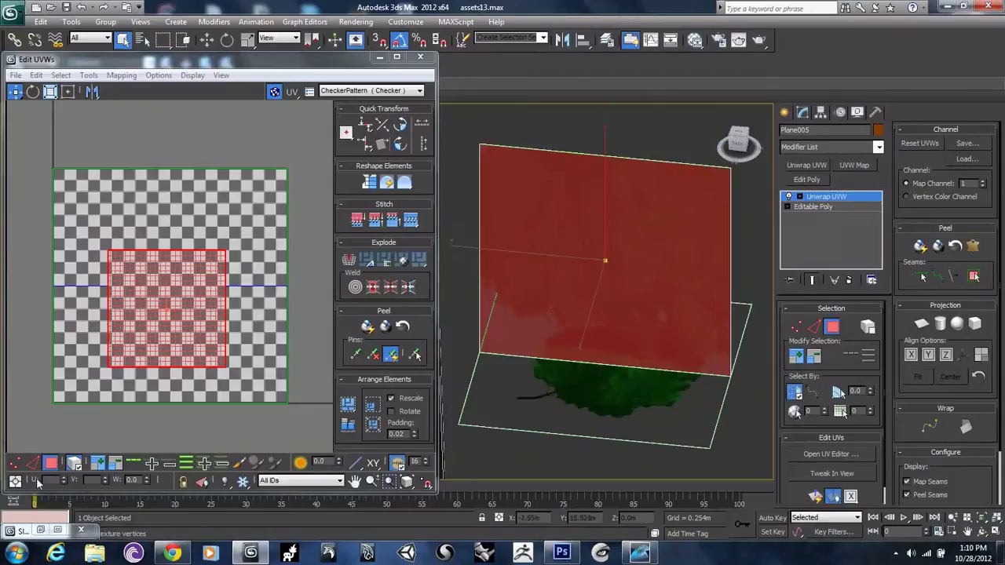
click(15, 463)
click(108, 251)
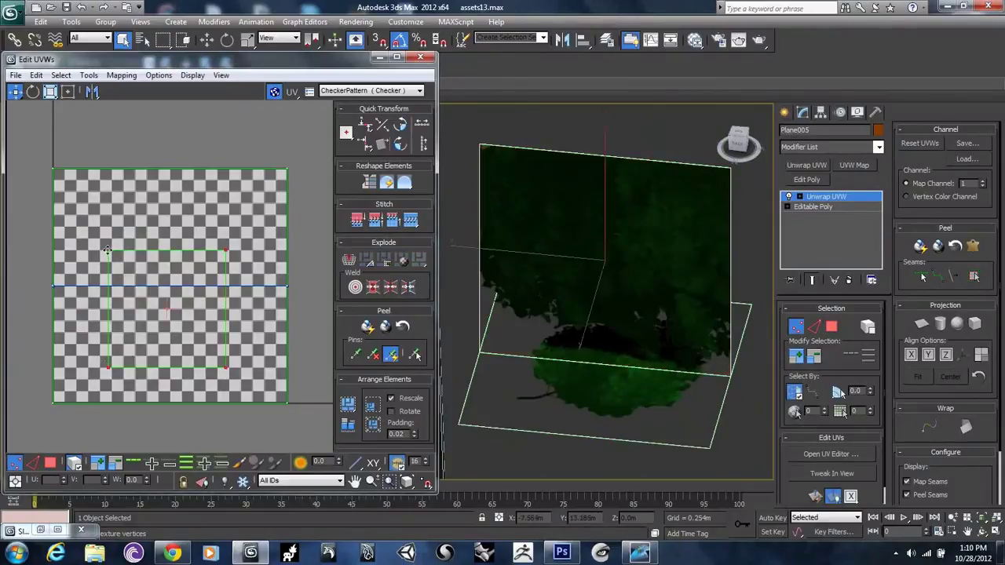
drag(106, 253, 48, 167)
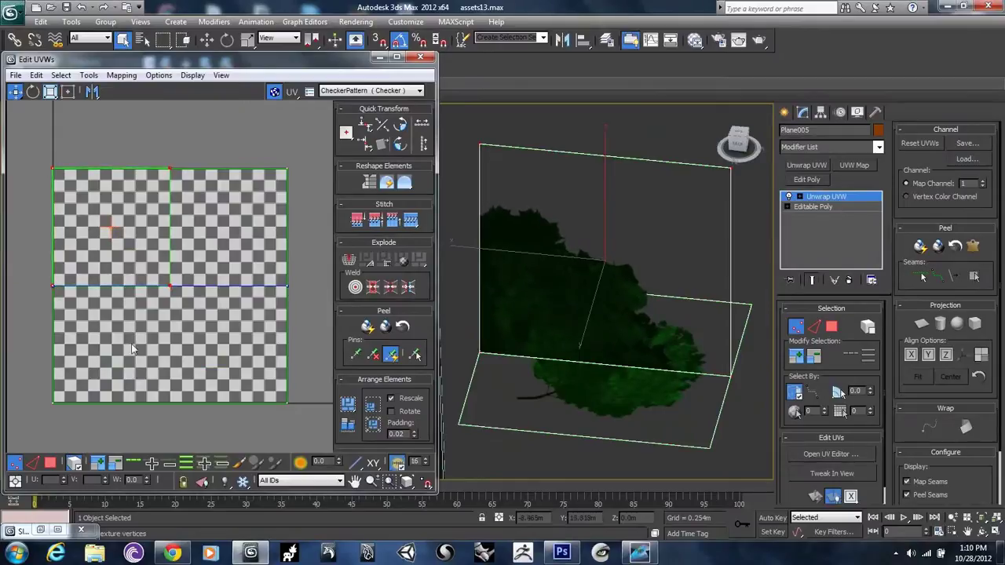
- Turn off element selection in the UV Editor and clear the vertex selection
click(74, 462)
drag(170, 283, 170, 284)
click(175, 298)
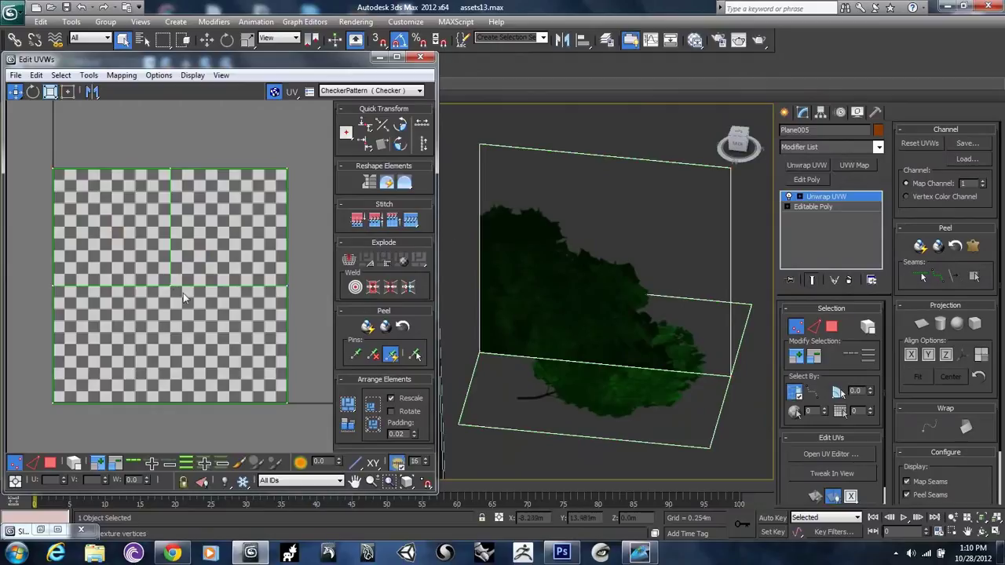
- Try to move the UV vertex at the middle of the texture area's left edge down to the lower-left corner
click(730, 377)
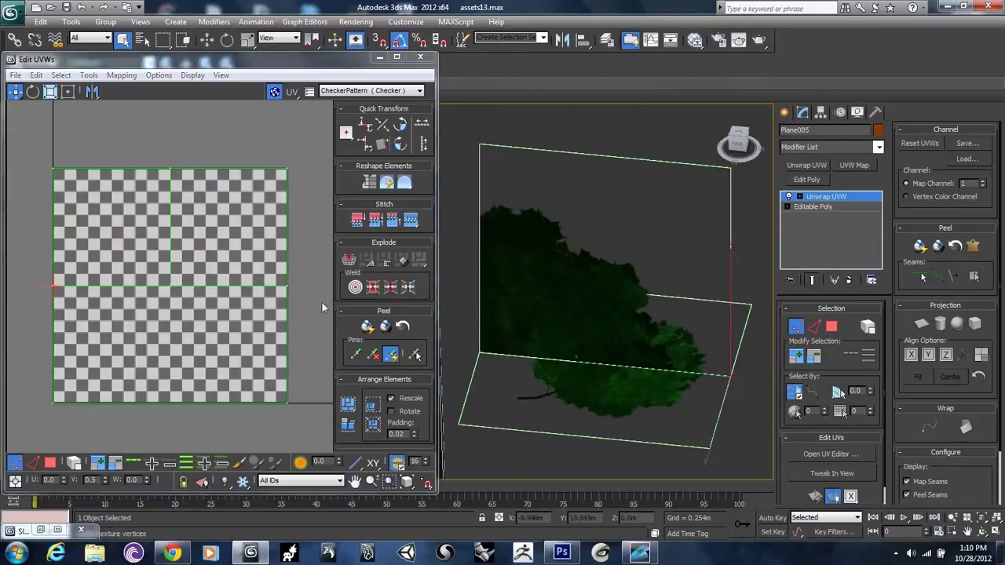
drag(48, 284, 52, 400)
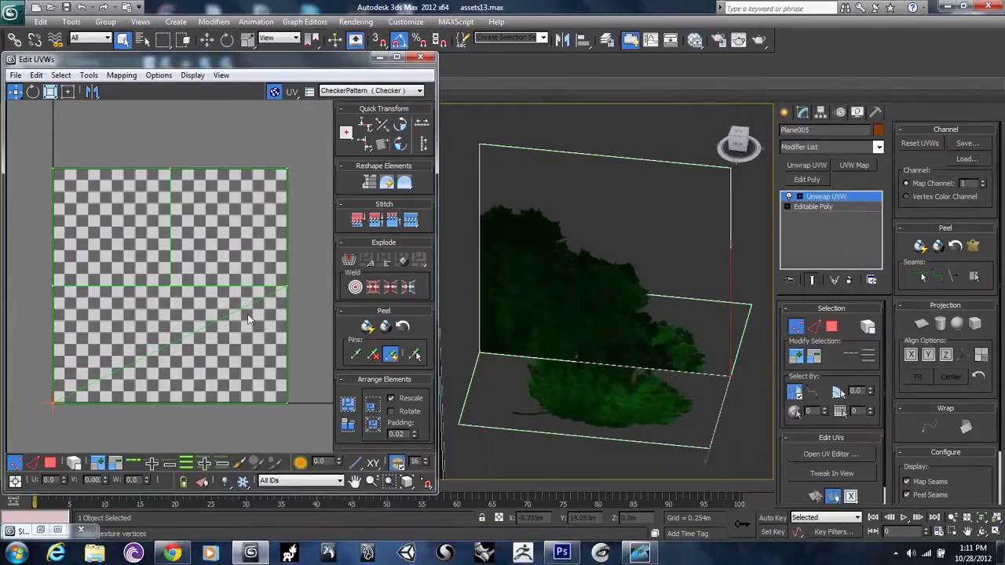
key(ctrl+z)
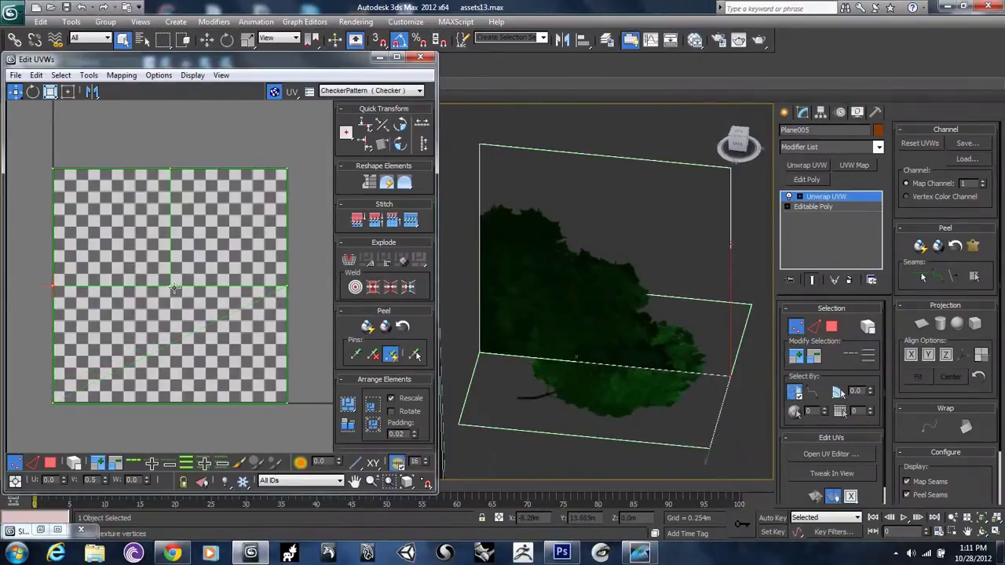
scroll(152, 253, up, 8)
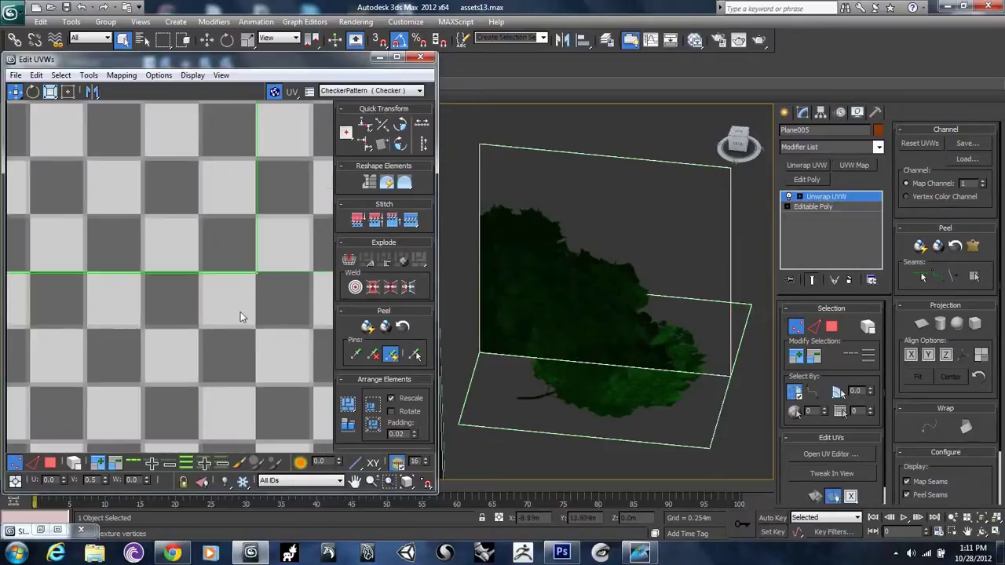
- Move the upright polygon's centre UV vertex to the texture area's lower-right corner and its top-middle vertex to the upper-right corner
scroll(240, 314, down, 10)
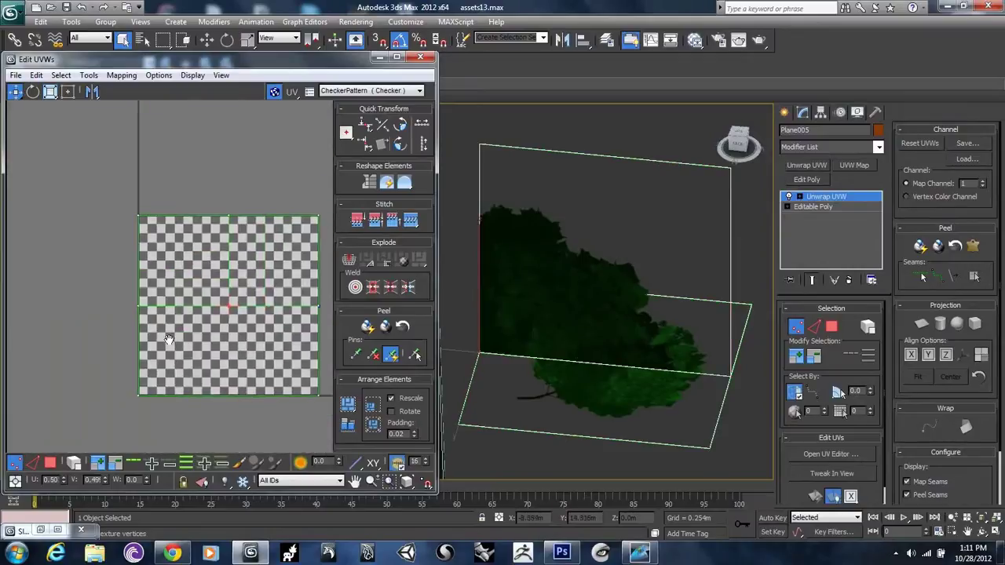
drag(194, 277, 282, 366)
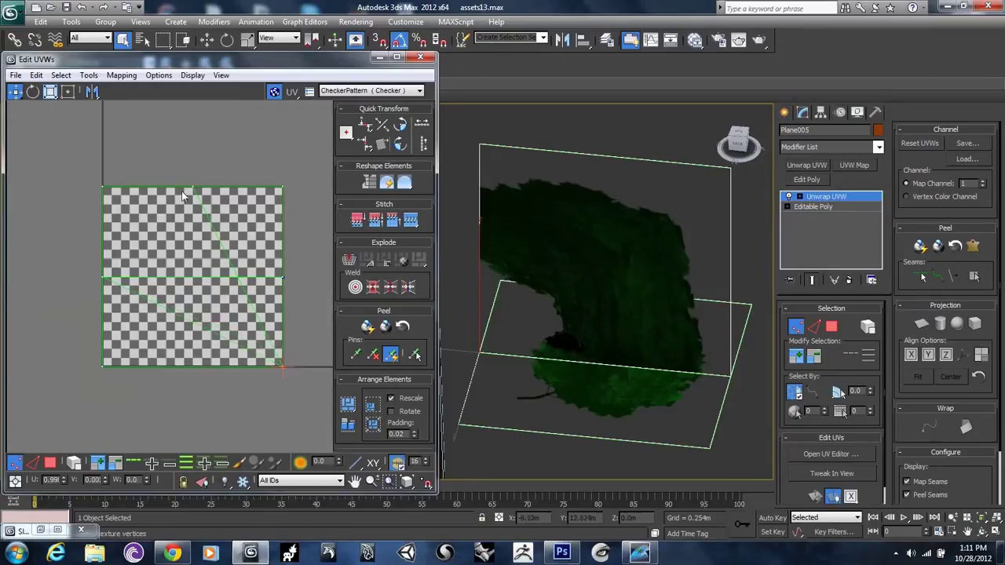
drag(192, 187, 280, 186)
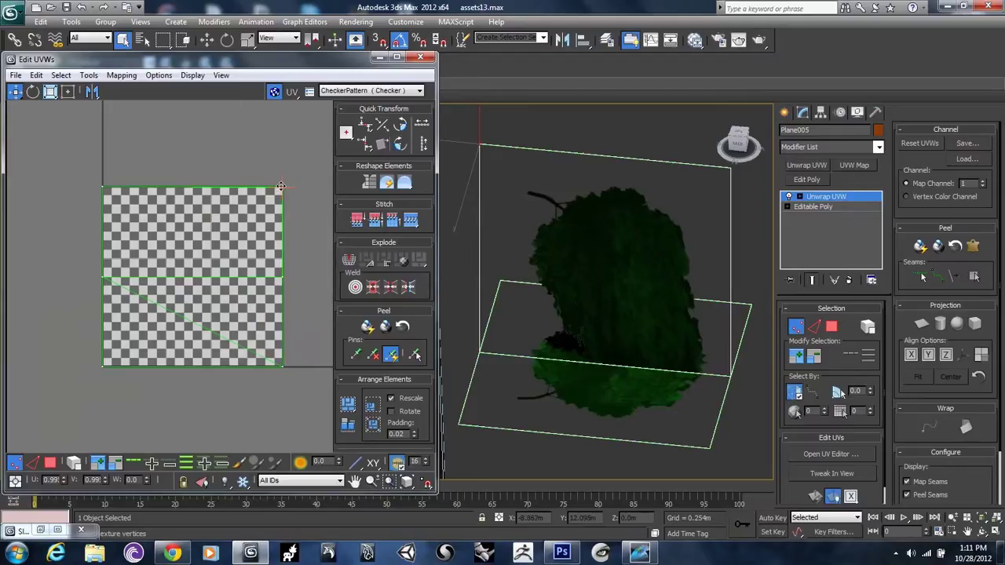
- Move the upright polygon's UV vertex from the middle of the left edge to the texture area's lower-left corner
drag(104, 276, 115, 236)
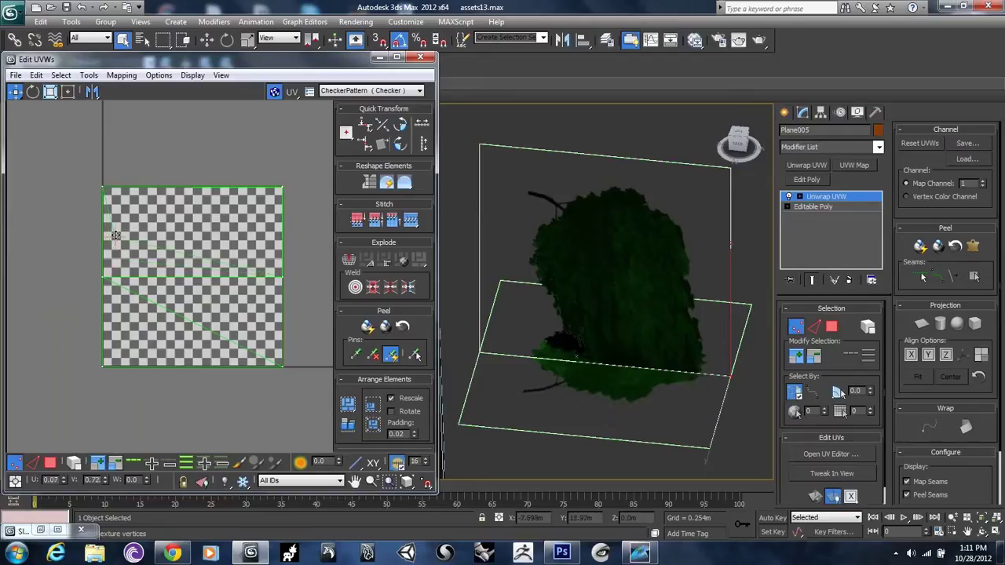
scroll(107, 281, up, 6)
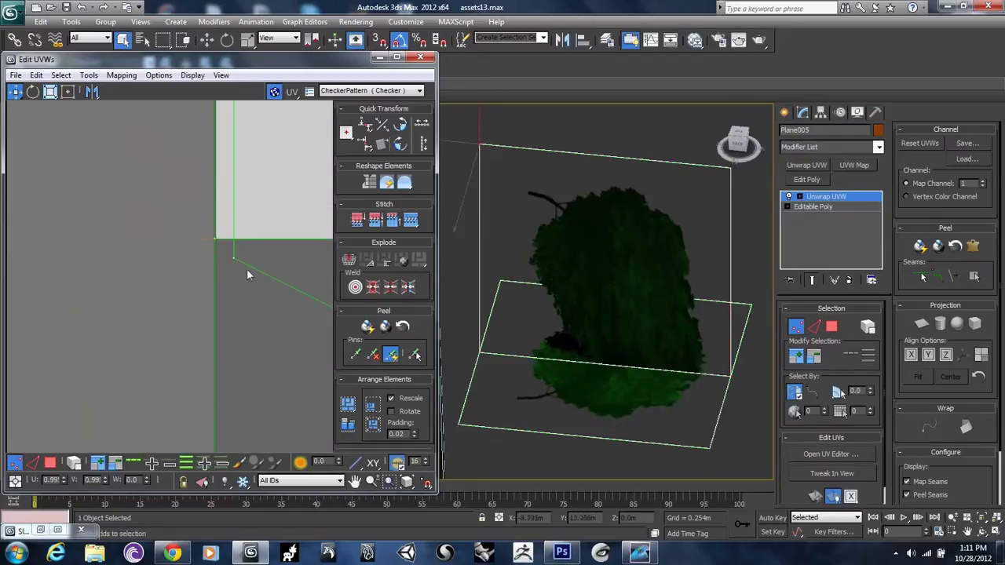
click(215, 238)
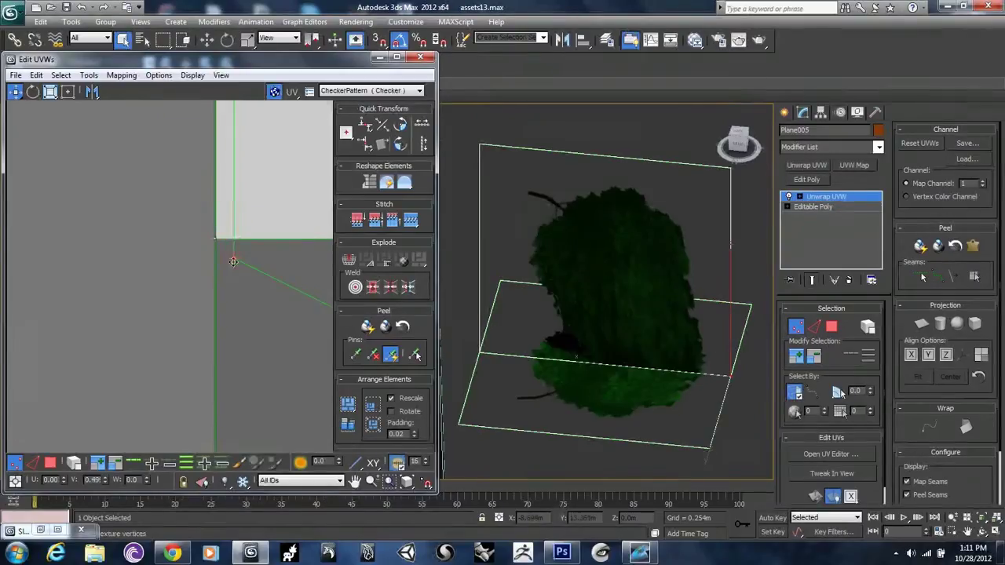
scroll(231, 271, down, 3)
click(231, 408)
click(233, 427)
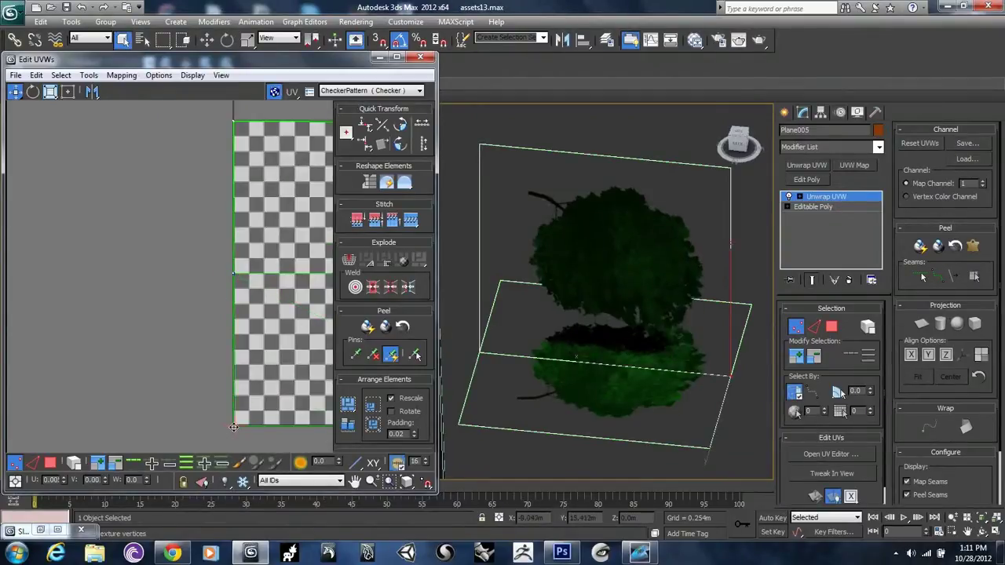
drag(232, 426, 230, 428)
scroll(212, 417, down, 3)
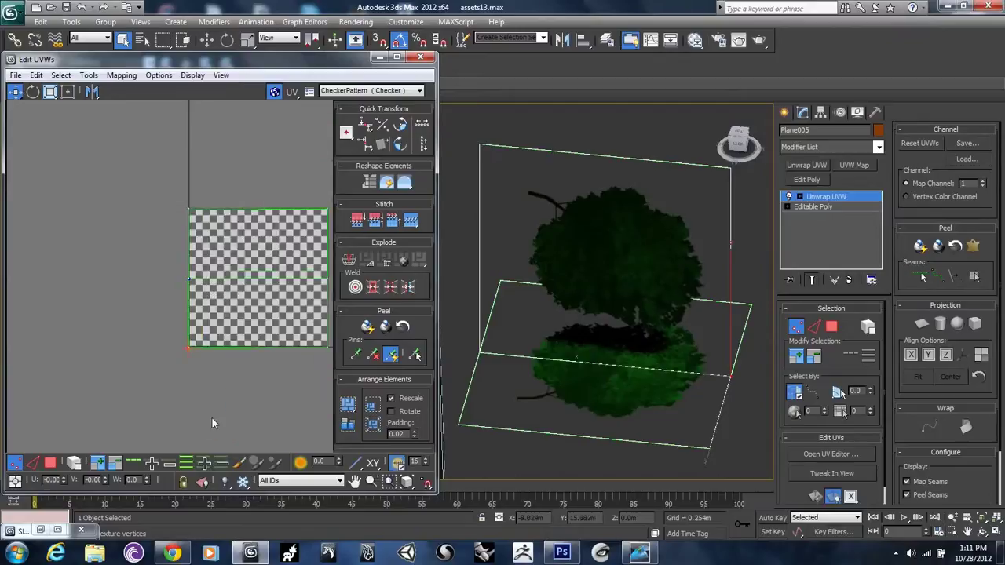
- Select the upright polygon's UV shell as a face and move it to the right, partly outside the texture area
key(z)
click(50, 462)
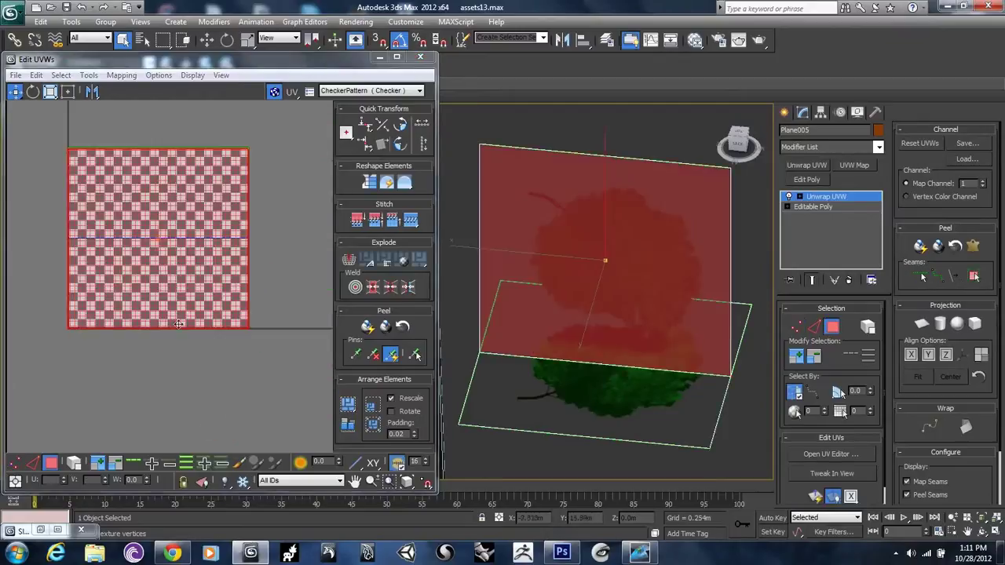
drag(226, 239, 167, 259)
- Scale both UV shells down together and align the horizontal polygon's shell with the texture area's lower-left corner
click(49, 92)
ctrl+click(291, 194)
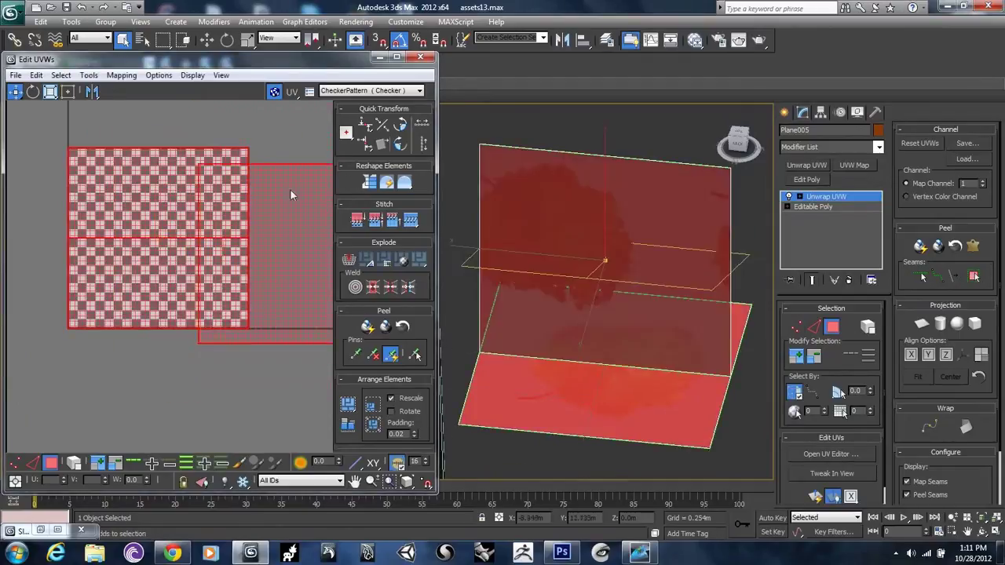
drag(102, 152, 124, 229)
click(16, 92)
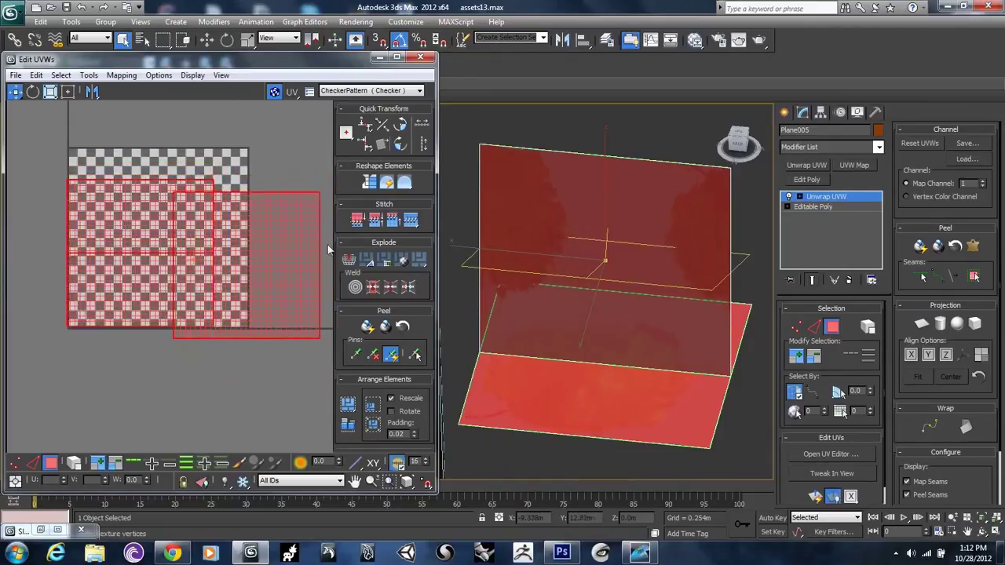
drag(130, 212, 132, 211)
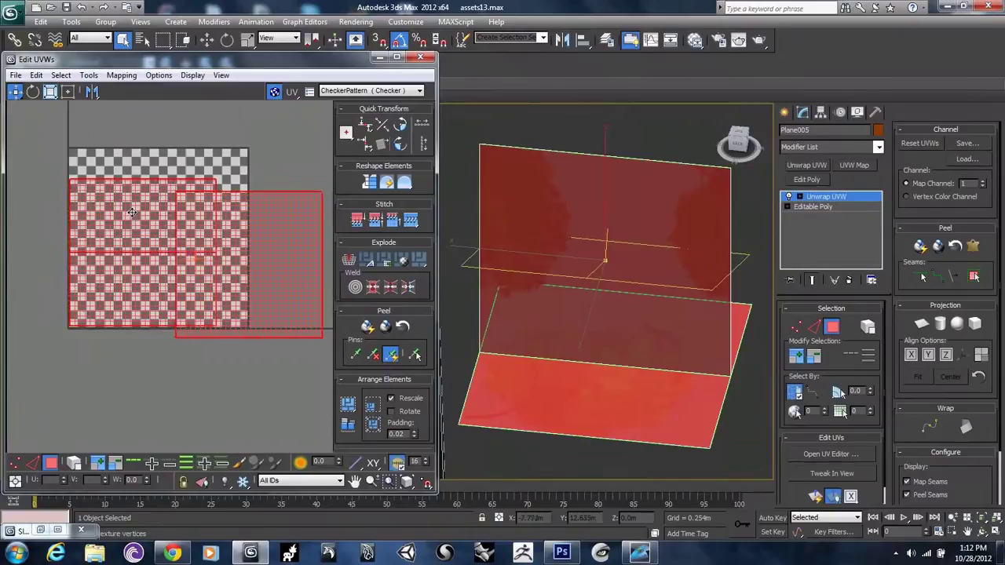
click(260, 187)
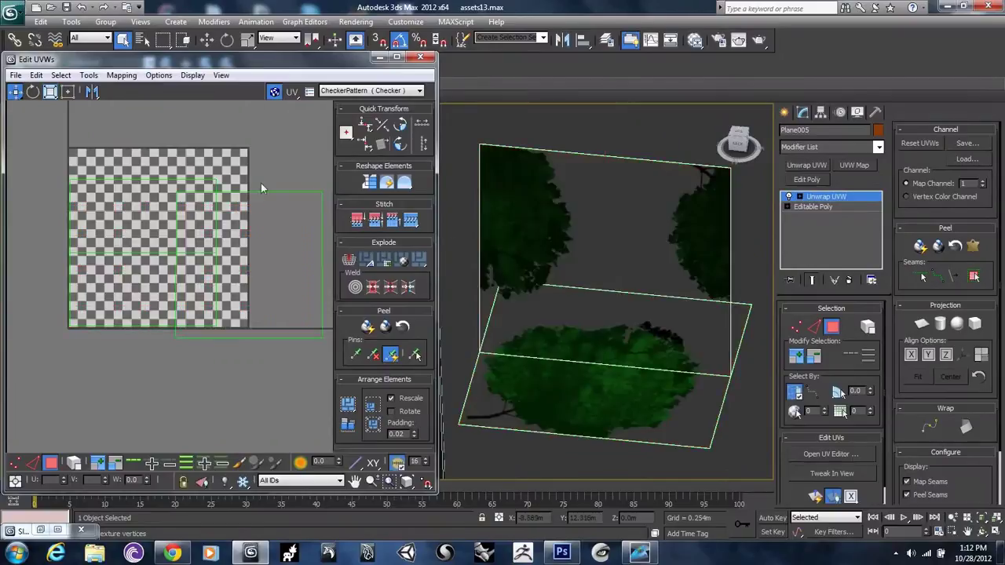
- Rotate the upright polygon's UV shell about 45 degrees into a diamond and centre it over the texture area
click(254, 209)
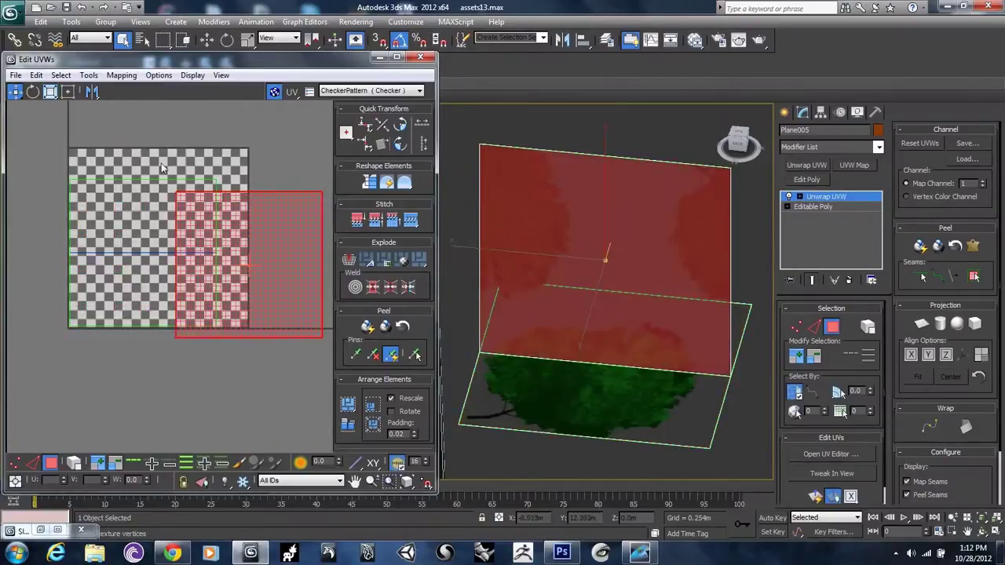
click(32, 91)
drag(185, 201, 189, 270)
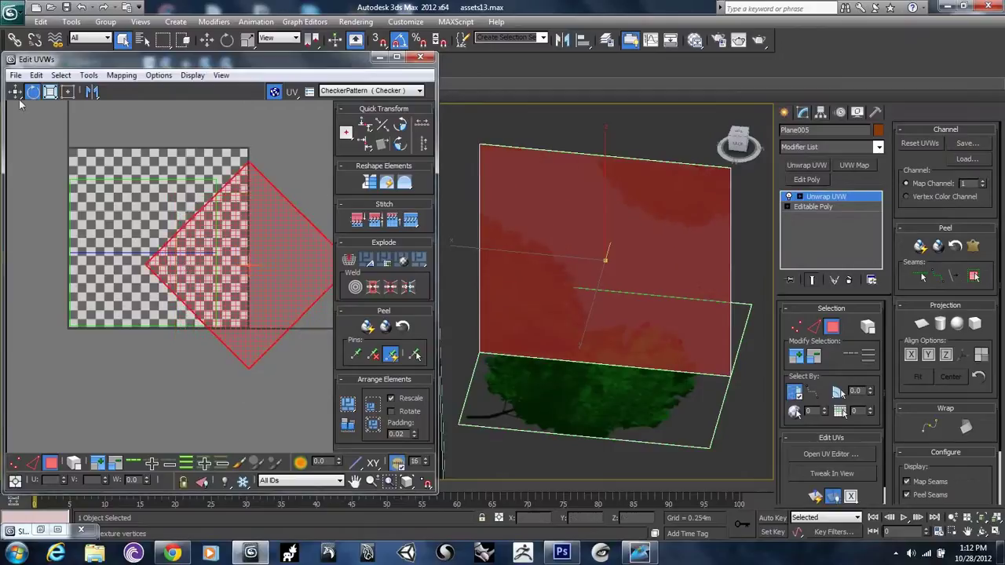
click(15, 91)
drag(250, 213, 154, 189)
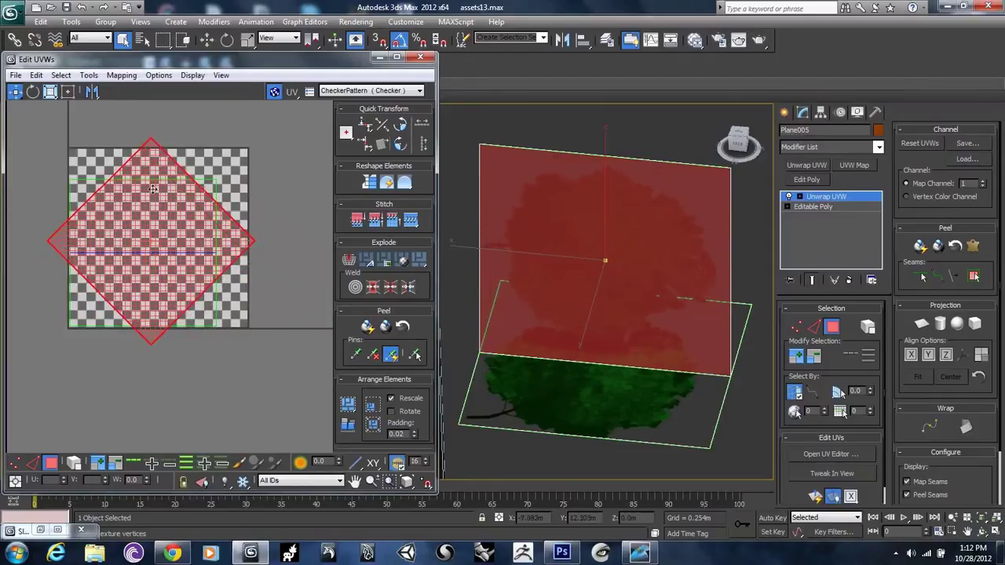
- Rotate the horizontal polygon's UV shell about 45 degrees and place it over the upright polygon's diamond-shaped shell
alt+middle_drag(604, 251, 640, 254)
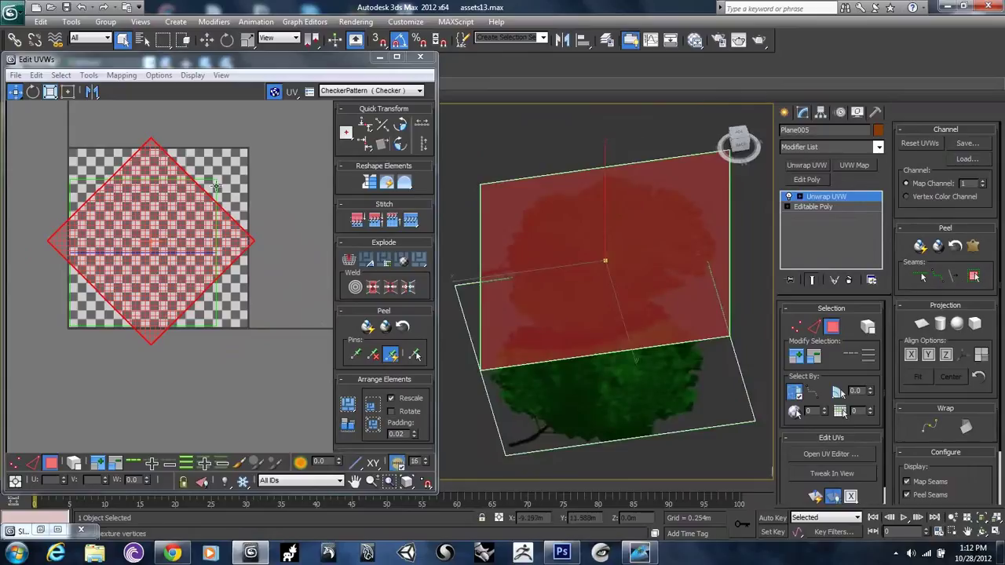
key(ctrl+z)
key(ctrl+z)
click(33, 91)
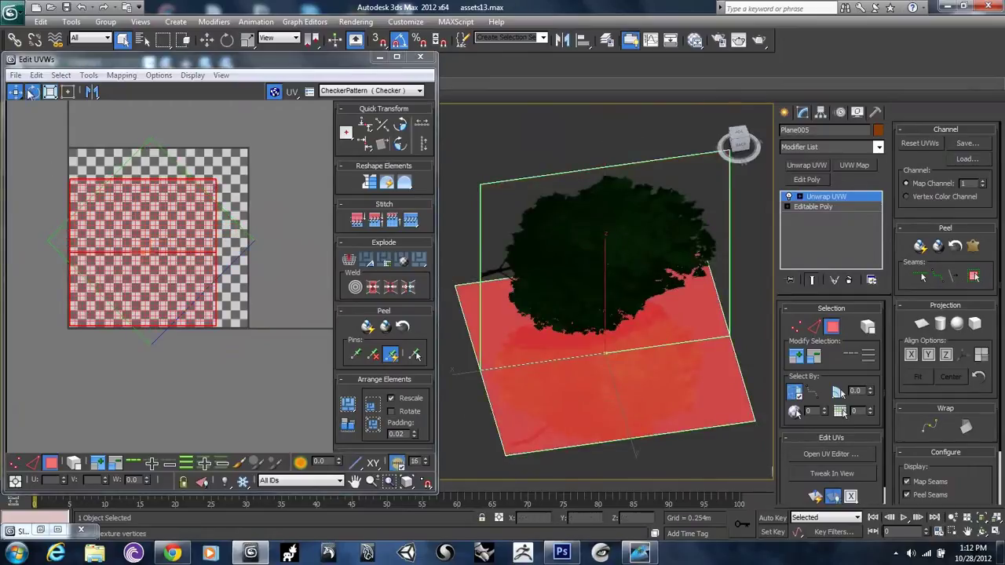
drag(75, 188, 77, 248)
click(16, 91)
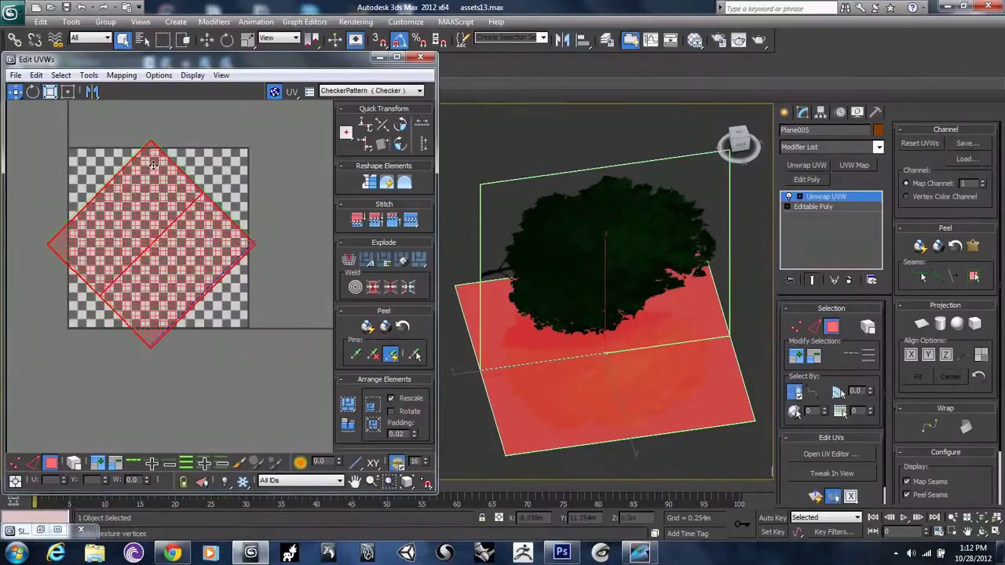
scroll(156, 161, up, 5)
click(527, 242)
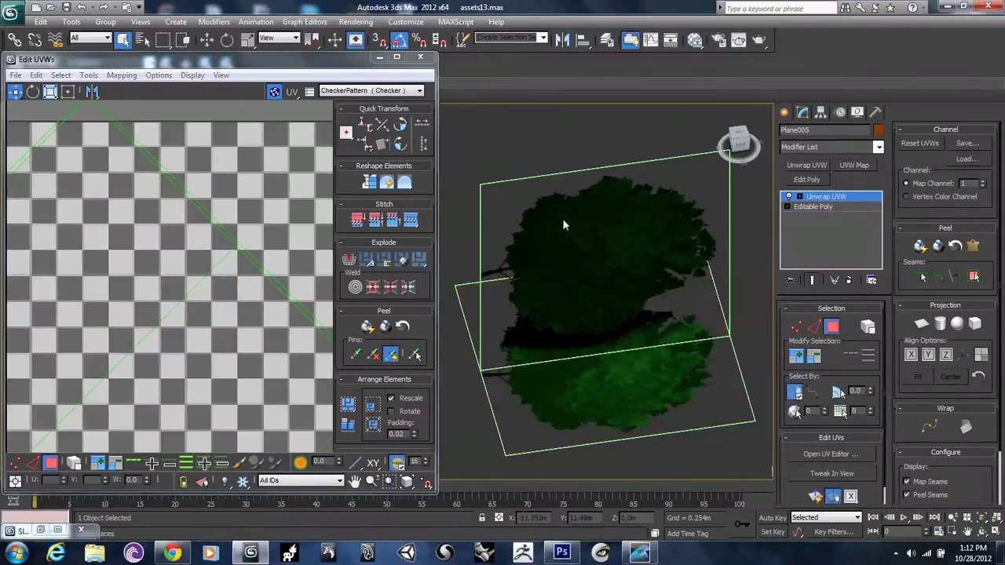
- Rotate the upright polygon's UV shell about 45 degrees so its edges line up with the texture area
click(211, 217)
scroll(210, 217, down, 5)
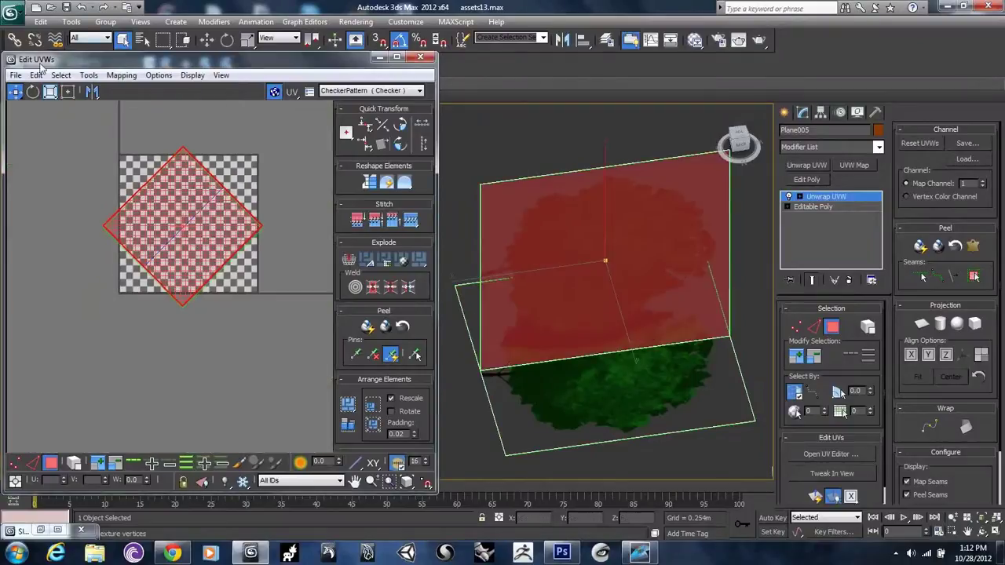
click(34, 94)
drag(180, 153, 91, 147)
alt+middle_drag(502, 266, 487, 287)
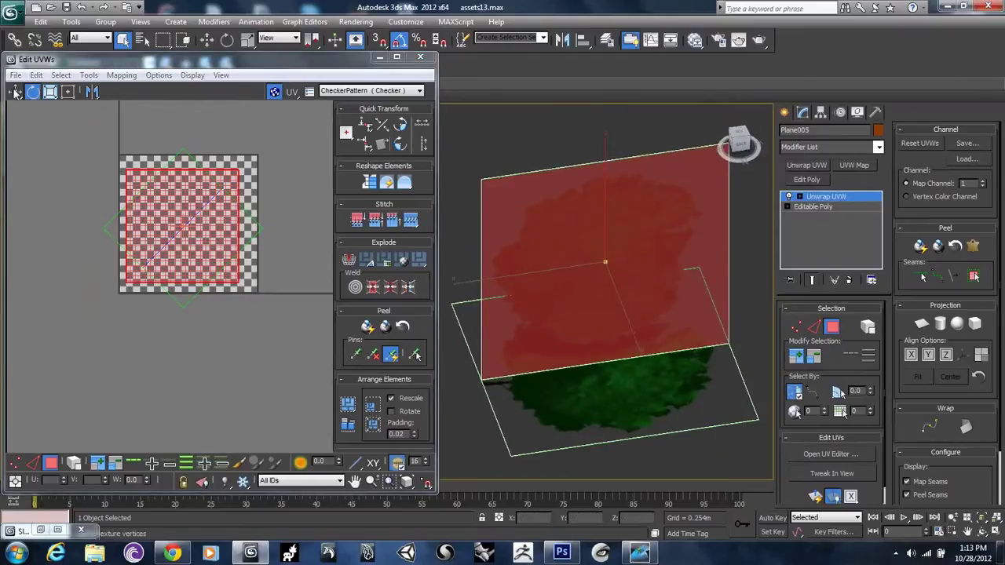
- Move the upright polygon's UV shell toward the texture's lower left so the branch meets the plane's bottom corner
right_click(94, 104)
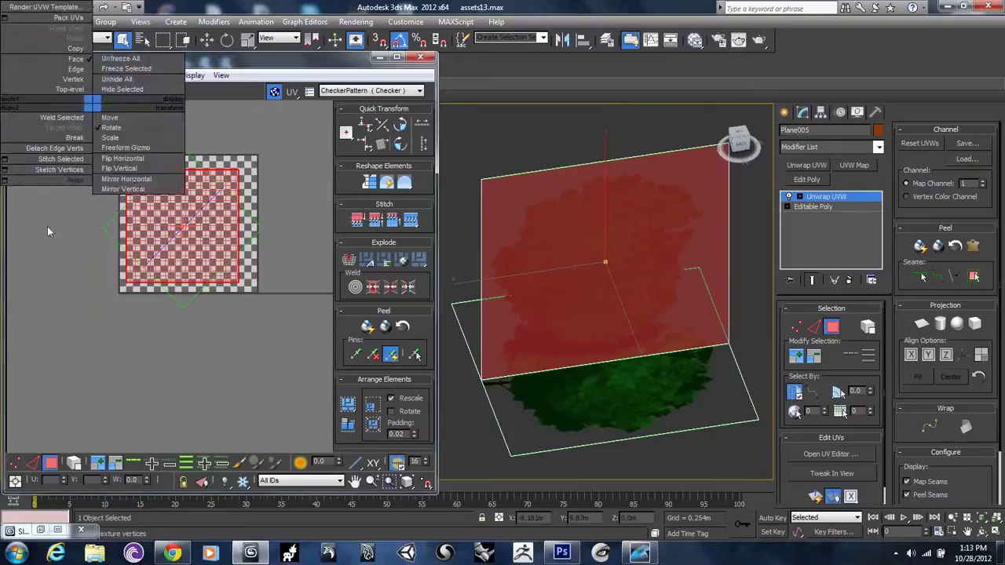
click(16, 95)
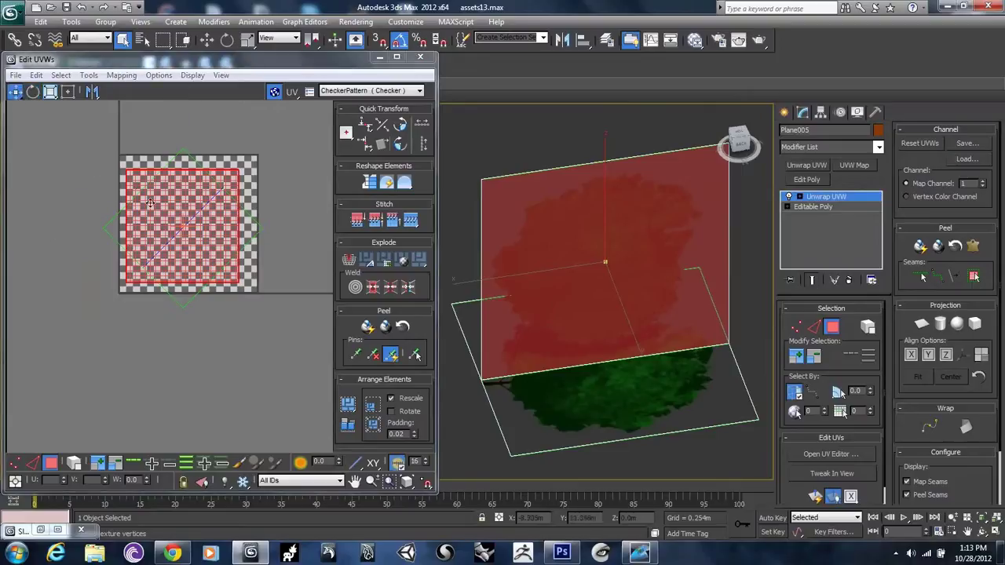
drag(134, 181, 114, 187)
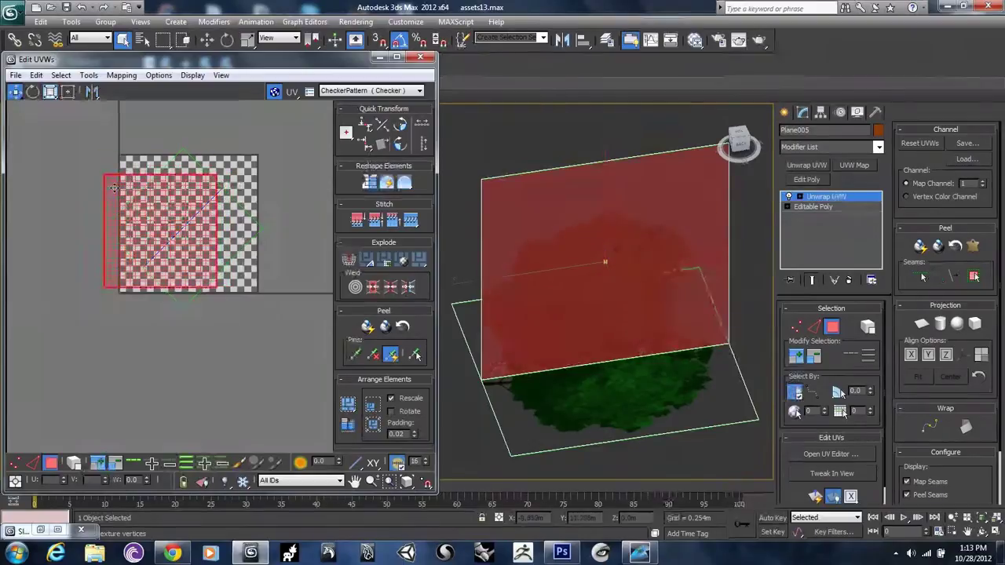
- Nudge the horizontal polygon's UV shell slightly up and left, and fine-tune the position of the upright polygon's shell
click(298, 150)
click(217, 189)
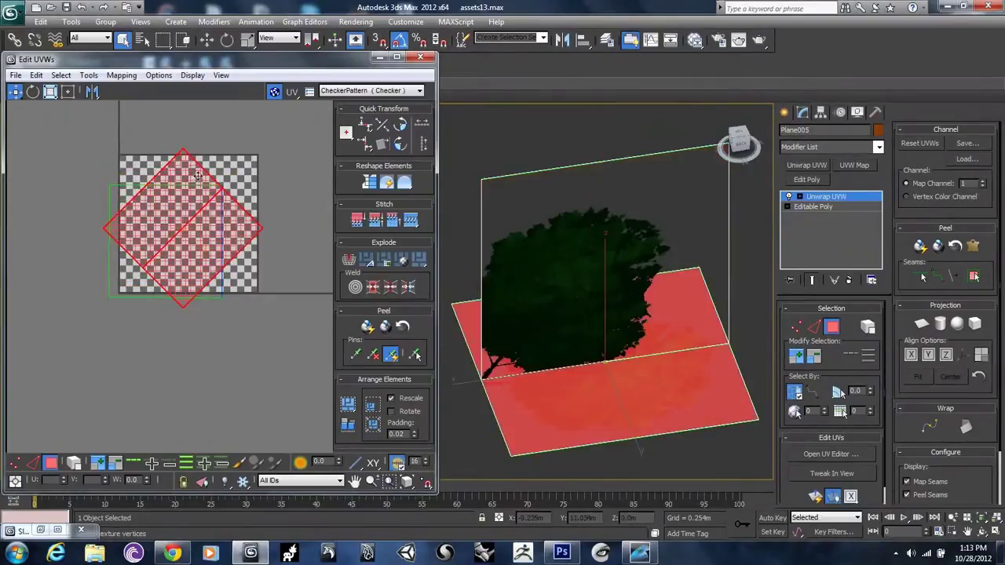
drag(171, 164, 170, 163)
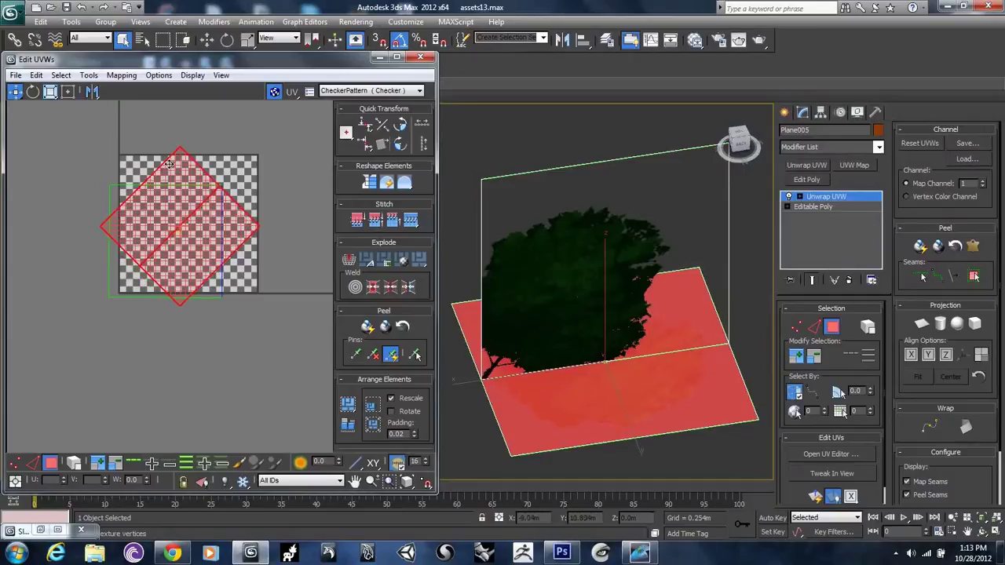
click(218, 159)
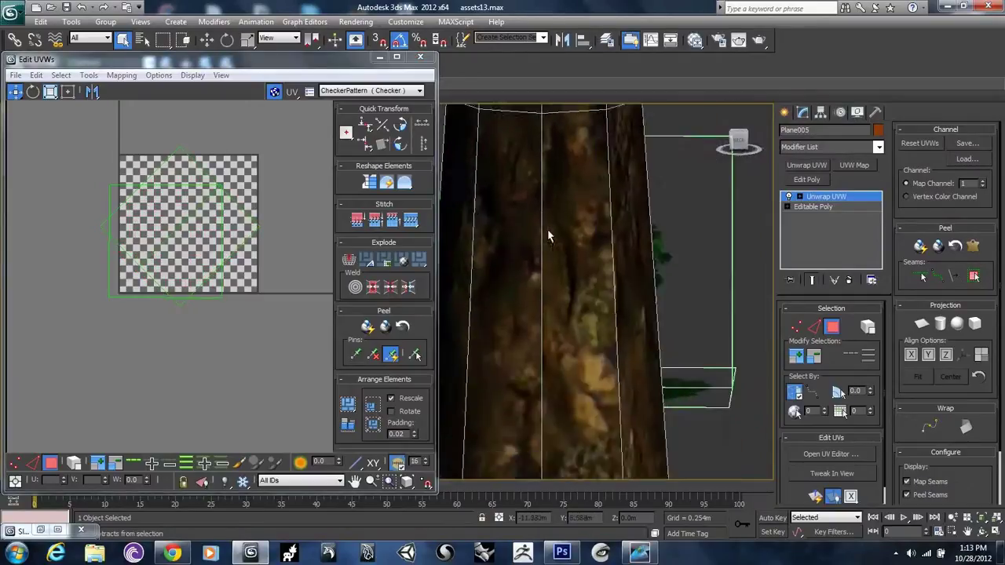
click(120, 192)
mouse_move(120, 192)
mouse_down()
mouse_move(128, 184)
mouse_move(105, 200)
mouse_move(122, 193)
mouse_move(112, 209)
mouse_move(129, 201)
mouse_move(131, 191)
mouse_move(120, 191)
mouse_up()
click(132, 157)
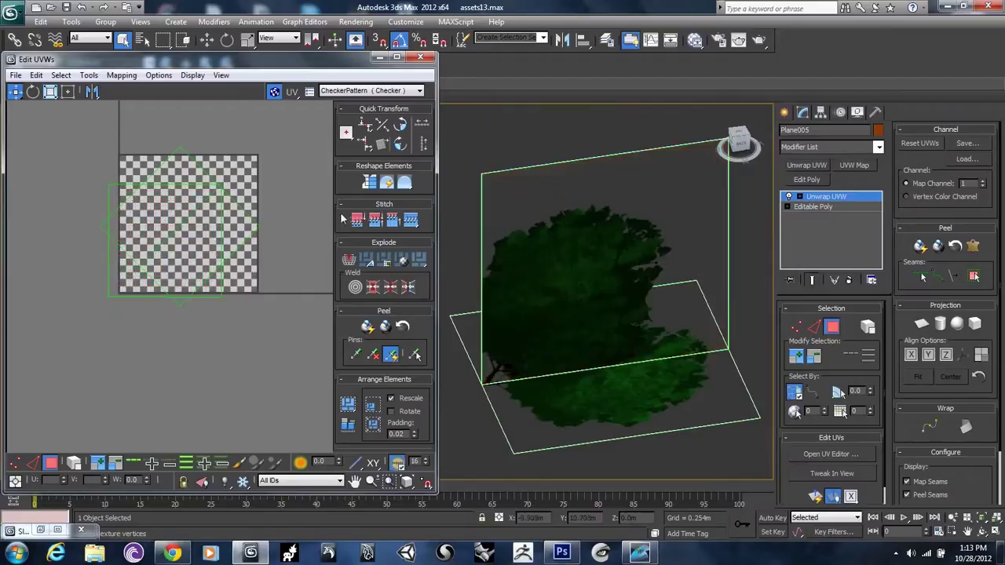
- Render the foliage planes from an angled orthographic view to check the leaf opacity, and close the rendered frame
alt+middle_drag(471, 236, 663, 259)
click(372, 24)
click(366, 37)
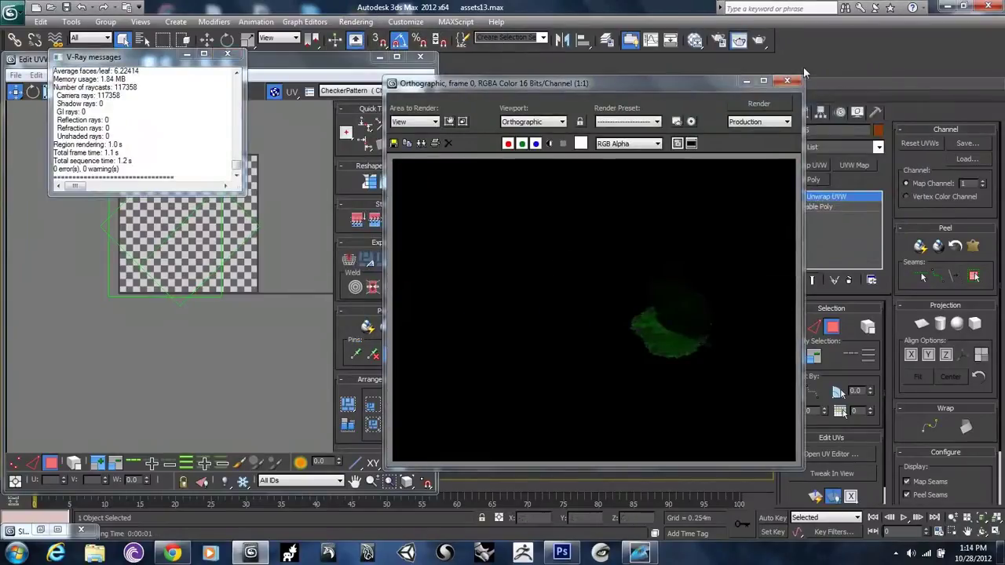
click(786, 80)
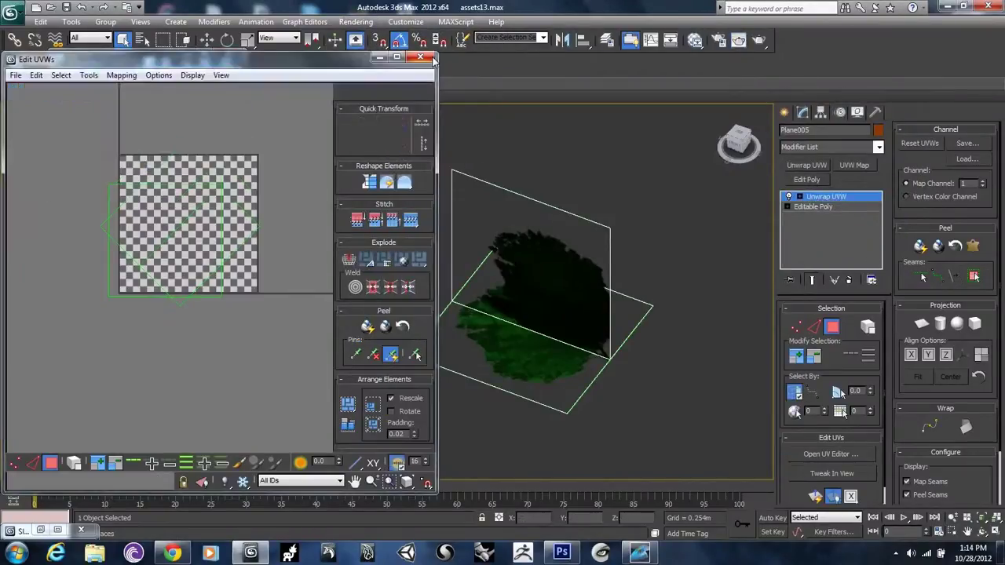
- Close the UV Editor and the V-Ray messages, and examine the leaf texture on the upright plane up close
click(420, 56)
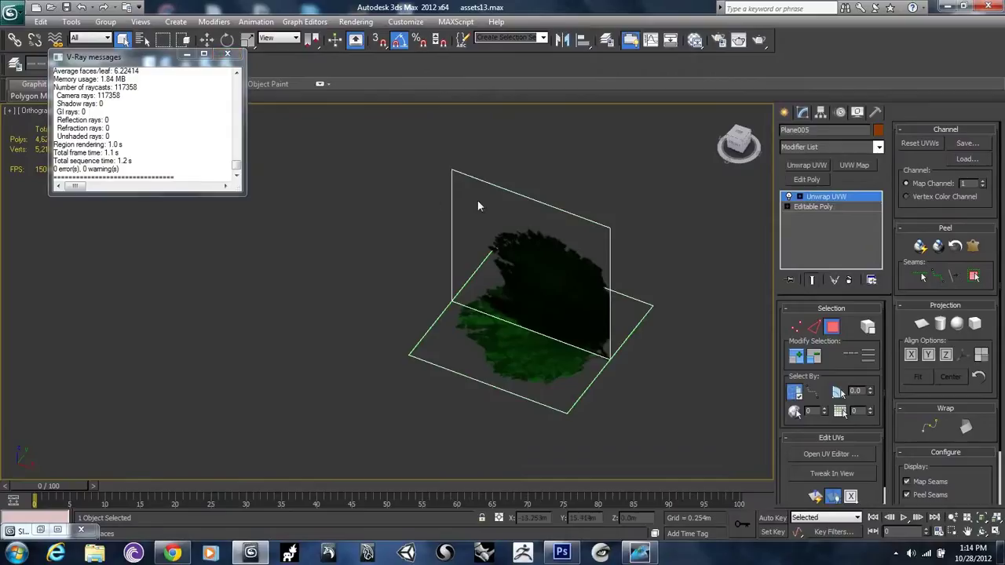
click(226, 55)
alt+middle_drag(343, 132, 581, 180)
middle_drag(523, 295, 426, 286)
scroll(460, 265, up, 6)
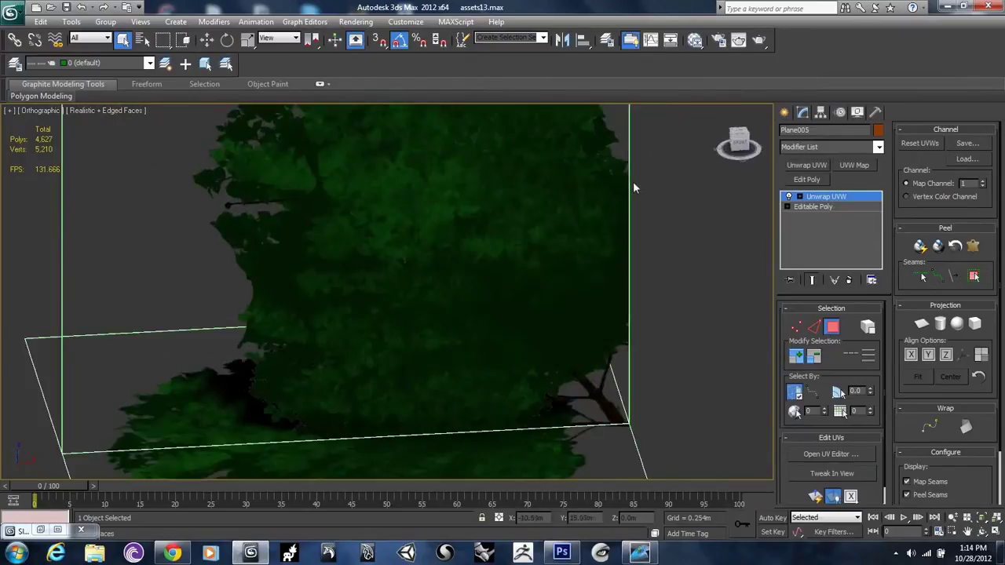
- Switch to Photoshop, try scaling Layer 4 copy 2 down to about 72%, undo the resize, and return to 3ds Max
click(562, 552)
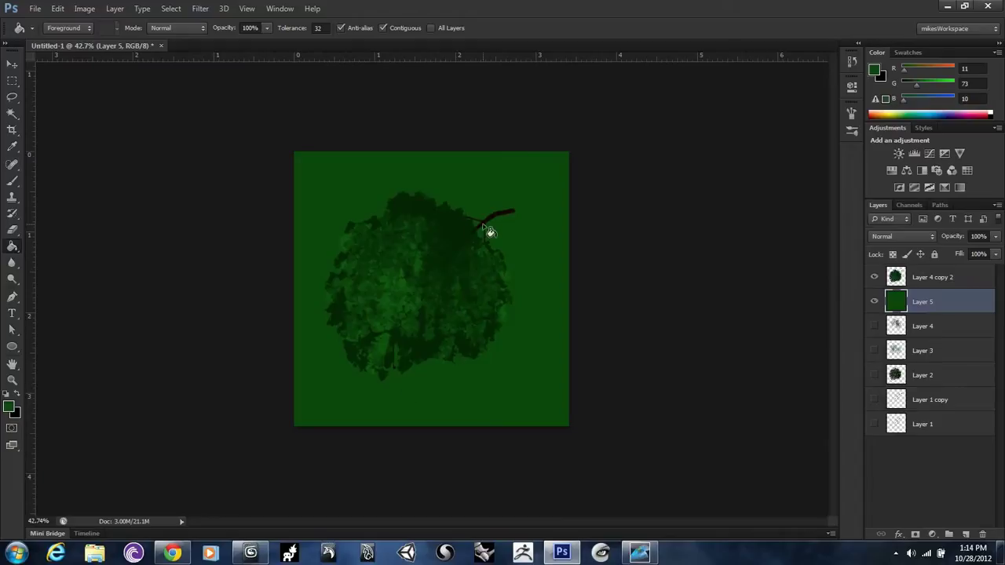
click(946, 280)
key(ctrl+t)
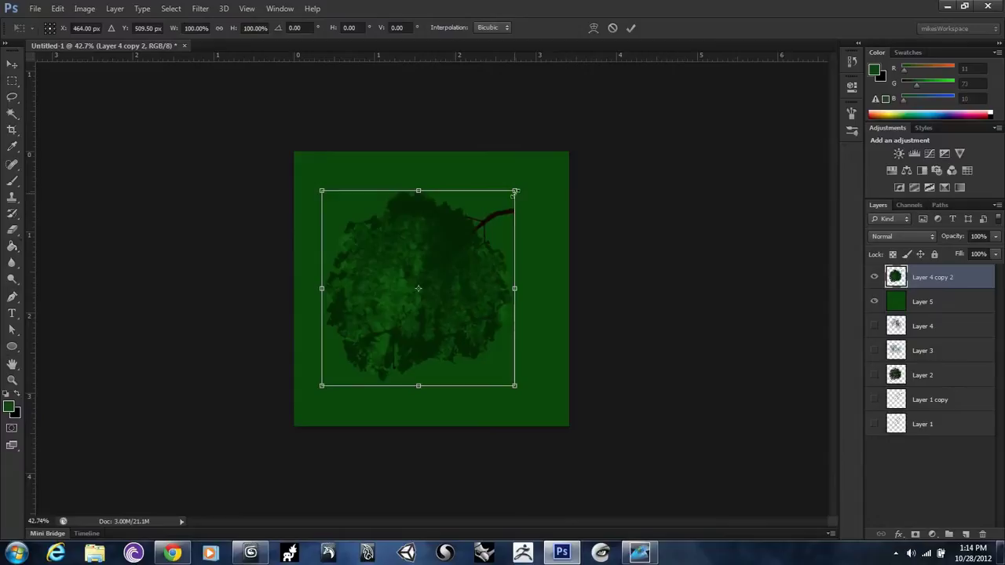
alt+shift+drag(514, 190, 488, 217)
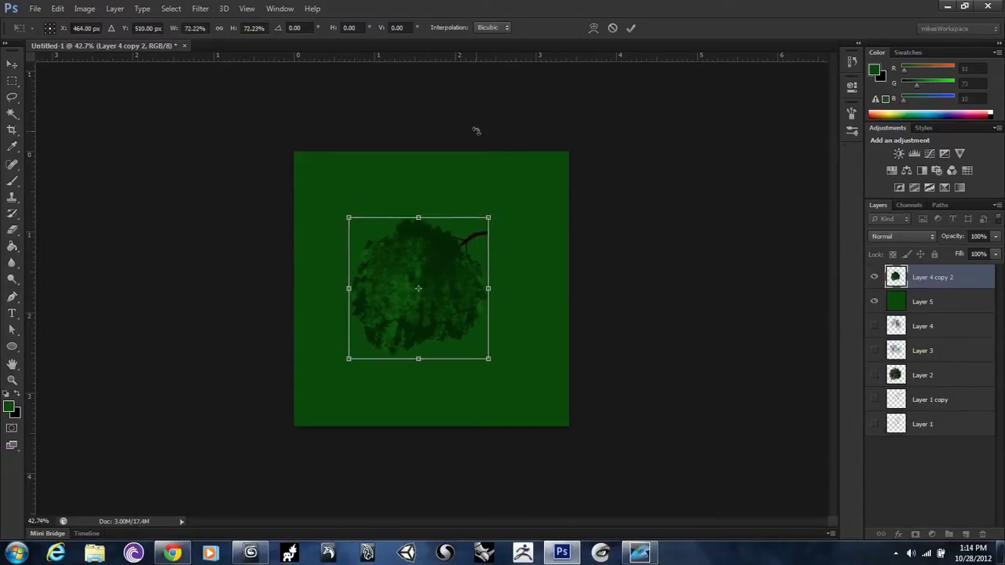
key(g)
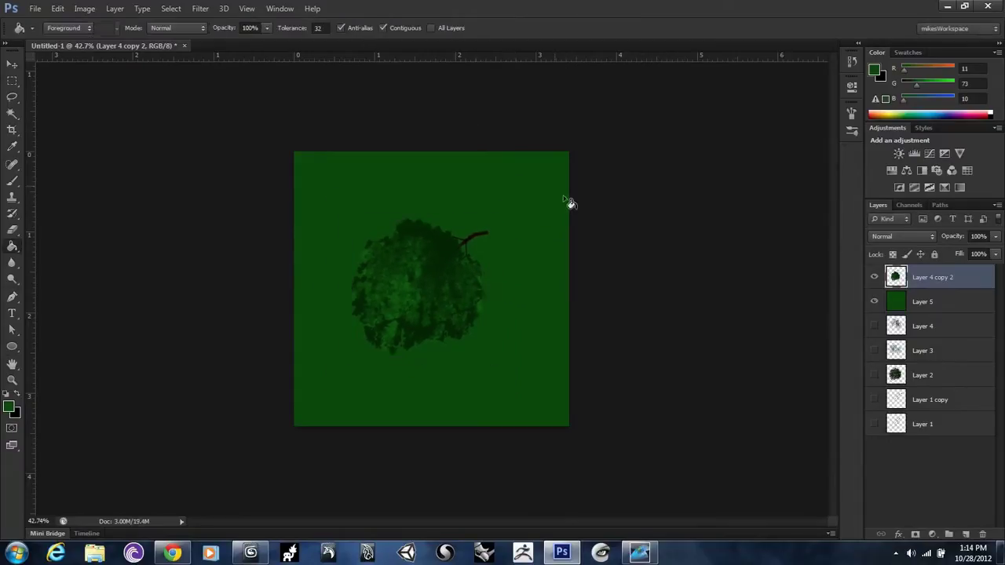
key(ctrl+z)
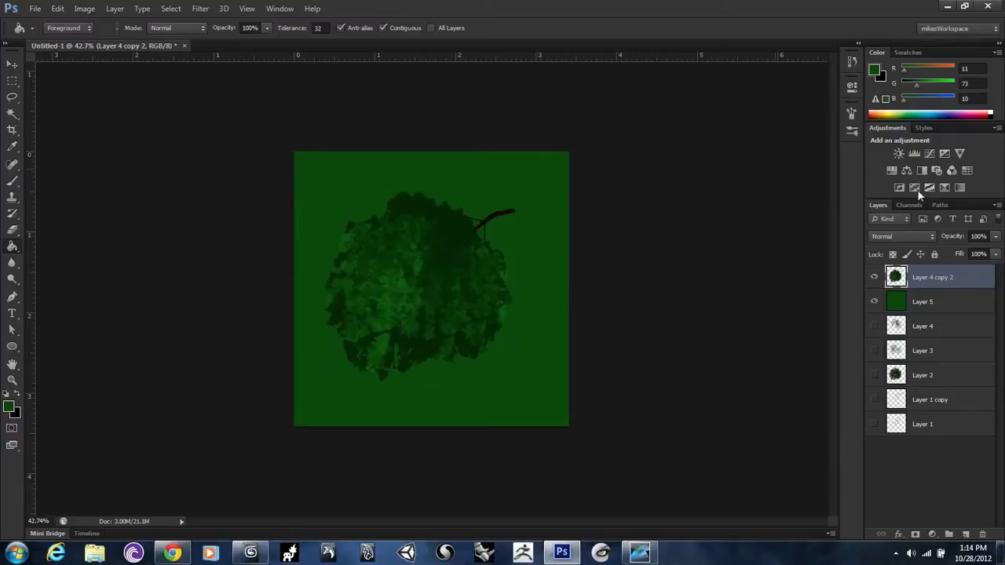
click(948, 5)
- Leave the foliage object's UV unwrap editing and scale the foliage planes up uniformly to about 339%
scroll(479, 214, down, 5)
alt+middle_drag(479, 213, 565, 231)
scroll(565, 231, down, 7)
alt+middle_drag(382, 241, 538, 315)
scroll(354, 268, up, 5)
alt+middle_drag(487, 249, 408, 252)
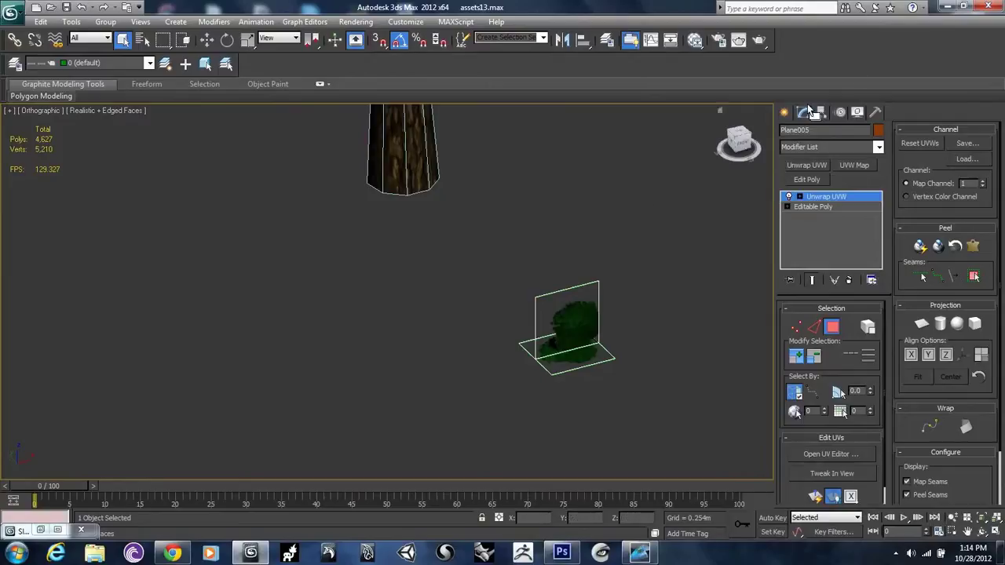
click(783, 112)
scroll(514, 270, down, 3)
alt+middle_drag(514, 273, 506, 245)
click(247, 39)
drag(451, 323, 489, 201)
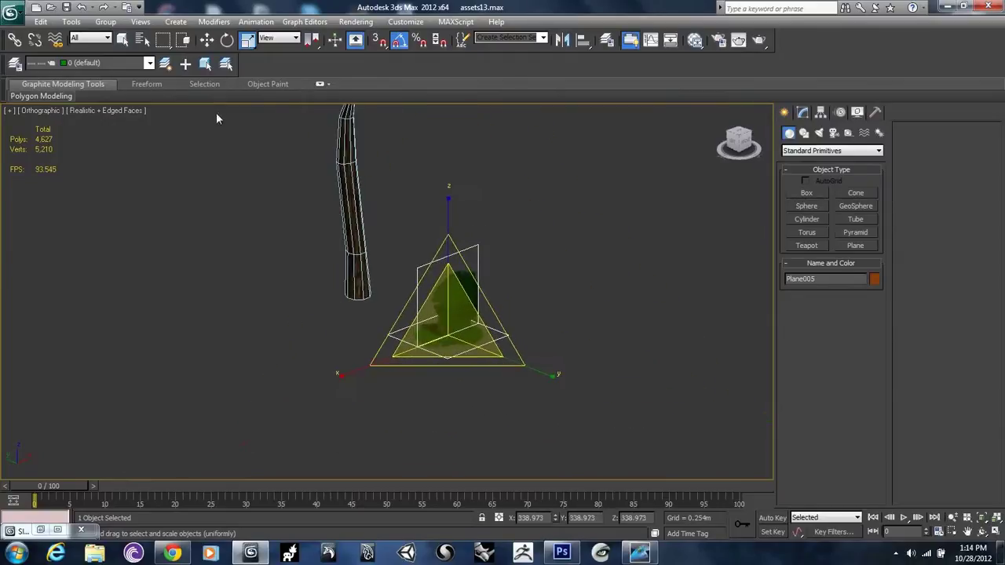
- Rotate the foliage planes about 95° around the Z axis, and roll them so the branch end faces the trunk
click(207, 40)
alt+middle_drag(442, 299, 345, 271)
click(227, 40)
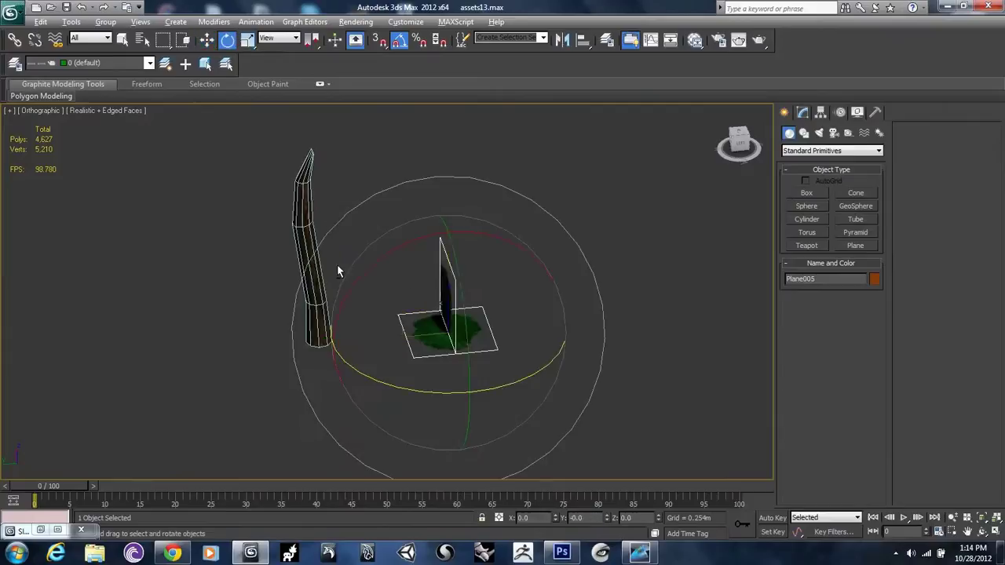
drag(406, 387, 467, 375)
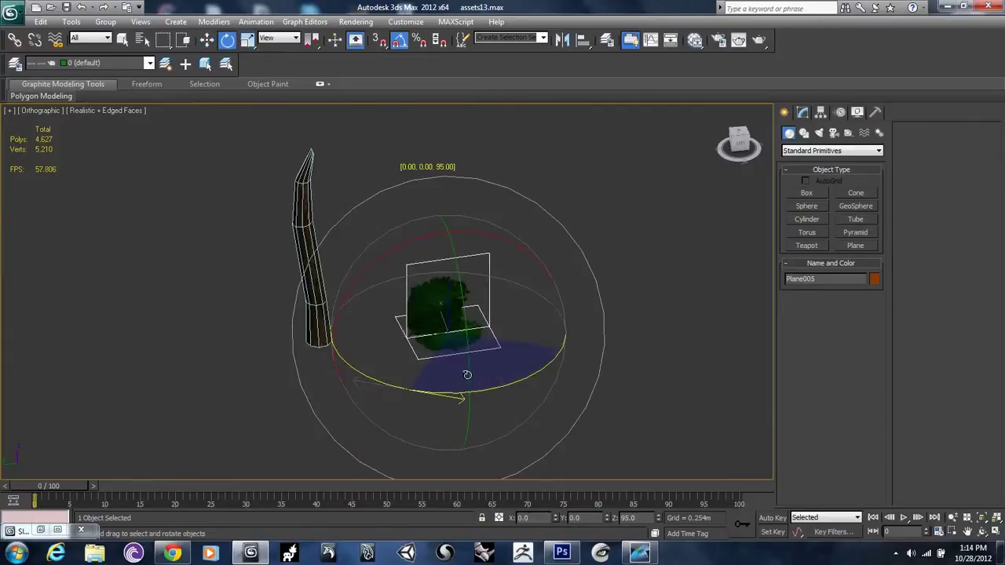
alt+middle_drag(501, 313, 493, 301)
click(208, 41)
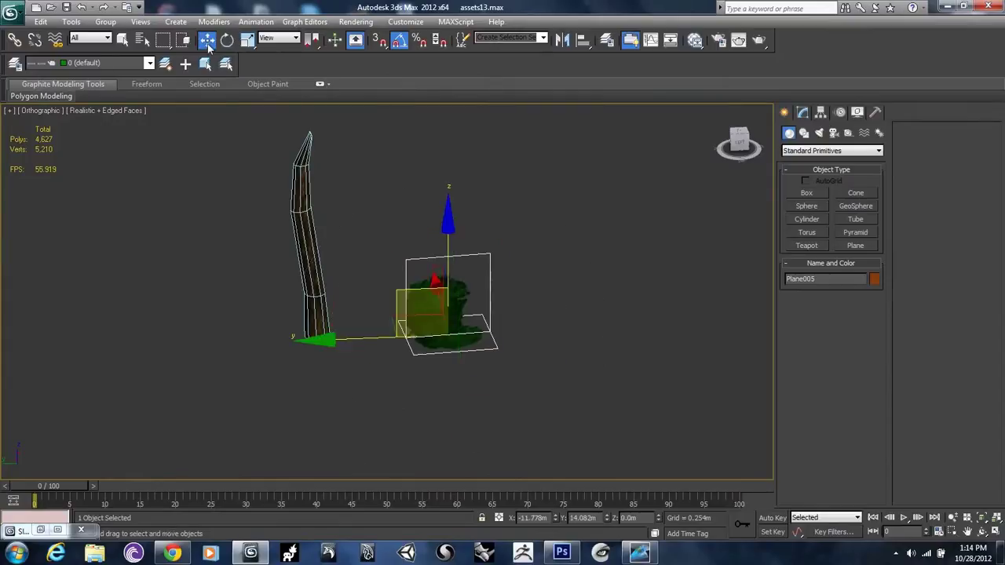
click(226, 40)
drag(456, 259, 455, 316)
alt+middle_drag(483, 291, 475, 259)
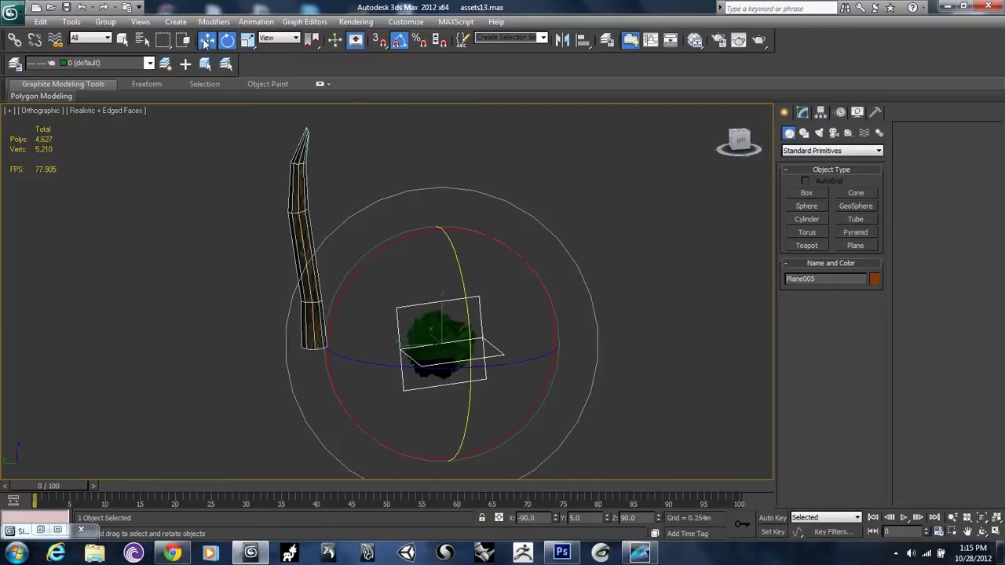
- Raise the foliage planes along Z to about 14.3 m, near the height of the trunk's tip
click(205, 41)
drag(443, 228, 444, 193)
alt+middle_drag(402, 303, 421, 294)
scroll(405, 289, down, 2)
scroll(405, 301, up, 5)
scroll(384, 276, down, 3)
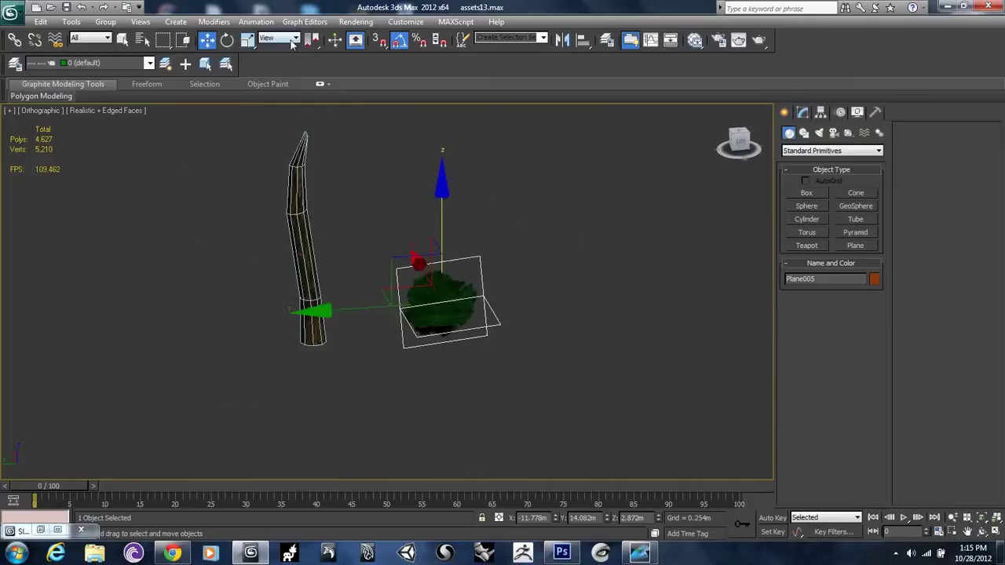
drag(443, 196, 456, 60)
alt+middle_drag(453, 182, 476, 247)
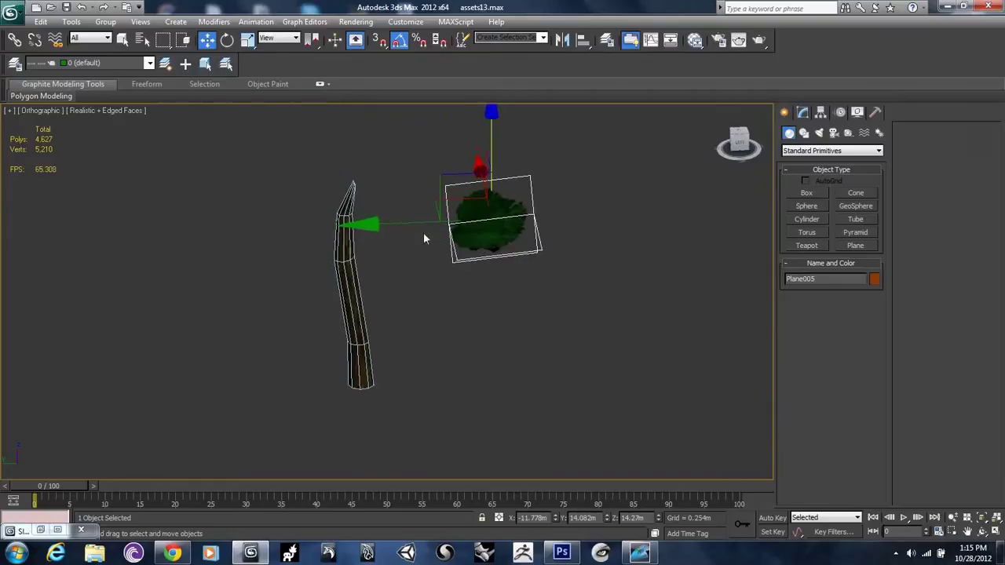
- Move the foliage planes against the trunk tip, at about 21.6 m in Y and 17.6 m in Z
drag(422, 222, 322, 210)
drag(388, 138, 399, 101)
drag(316, 188, 322, 186)
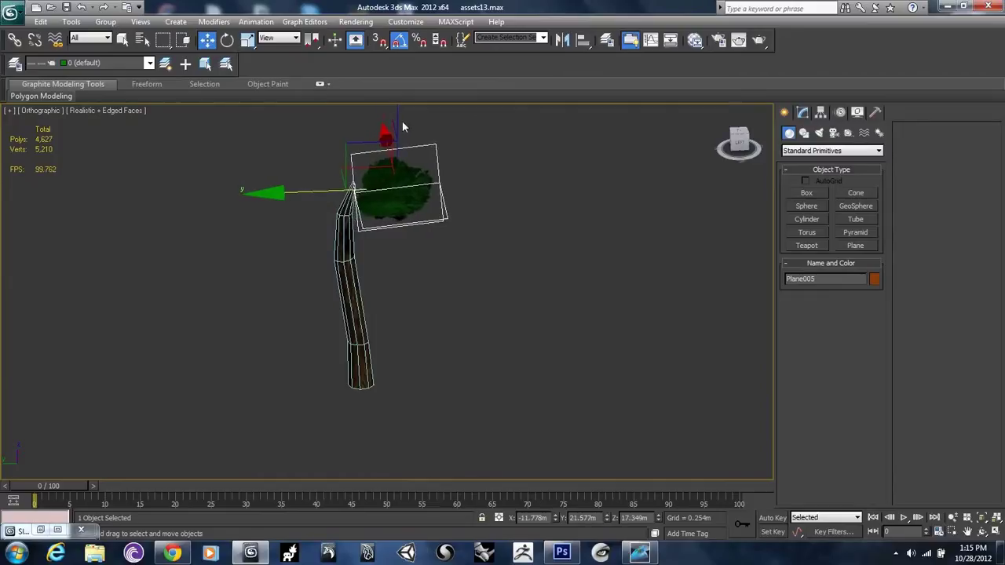
drag(398, 121, 322, 167)
- Scale the foliage planes up to roughly twice their size and shift them to about 17.7 m in Y so the branch meets the trunk tip
click(248, 39)
alt+middle_drag(322, 167, 310, 182)
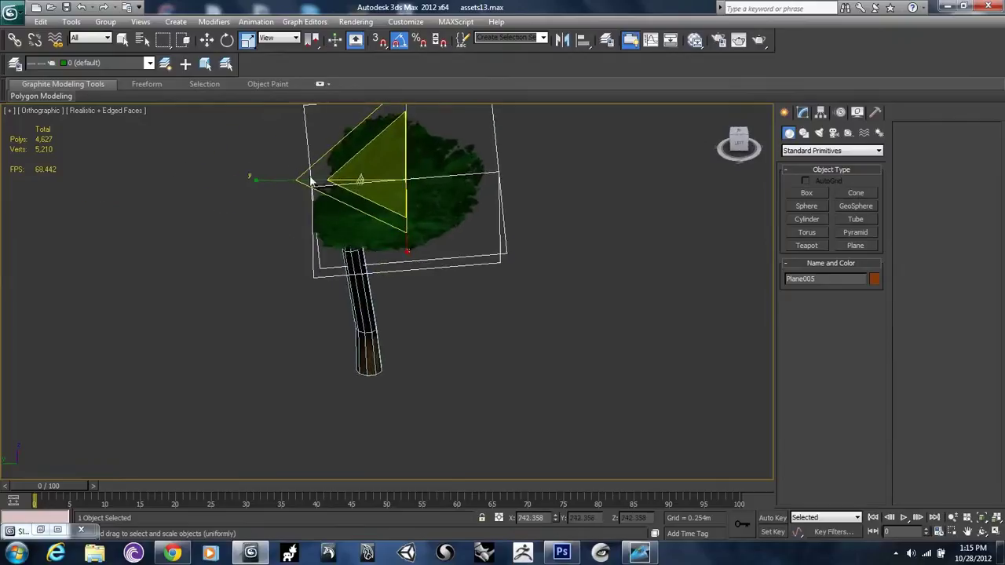
click(206, 39)
drag(311, 181, 359, 178)
- Make one independent copy of the foliage planes, placed away from the trunk along Y at about 0.95 m
alt+middle_drag(358, 177, 436, 257)
shift+drag(358, 288, 592, 271)
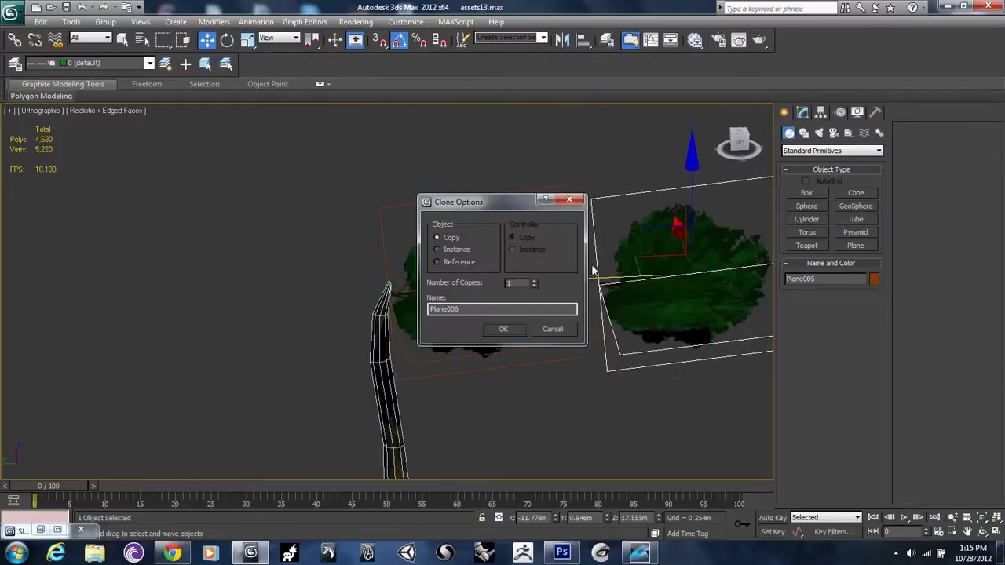
click(500, 328)
middle_drag(573, 232, 438, 229)
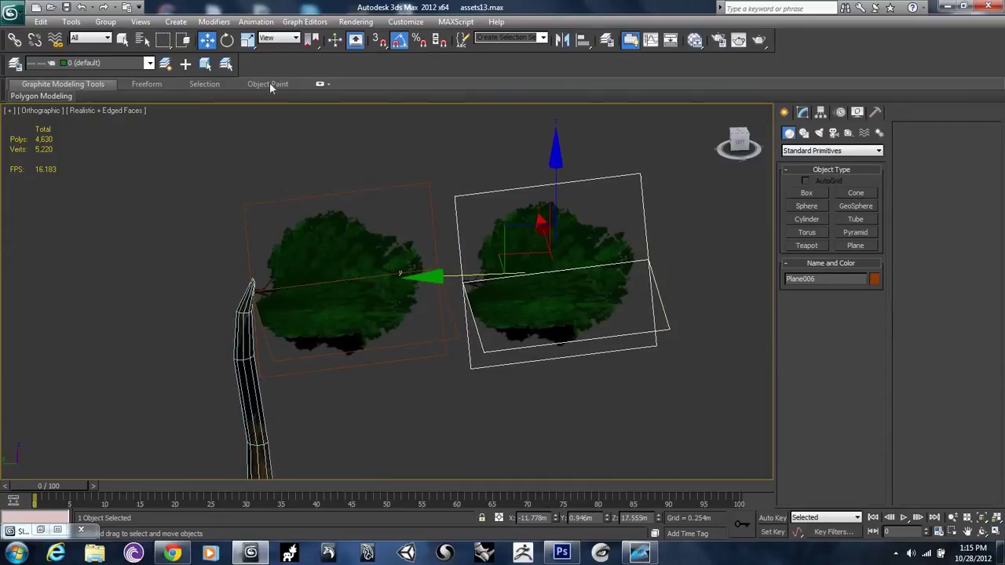
- Scale the copied foliage planes down uniformly to about 311% and raise them slightly
click(247, 39)
drag(540, 268, 522, 279)
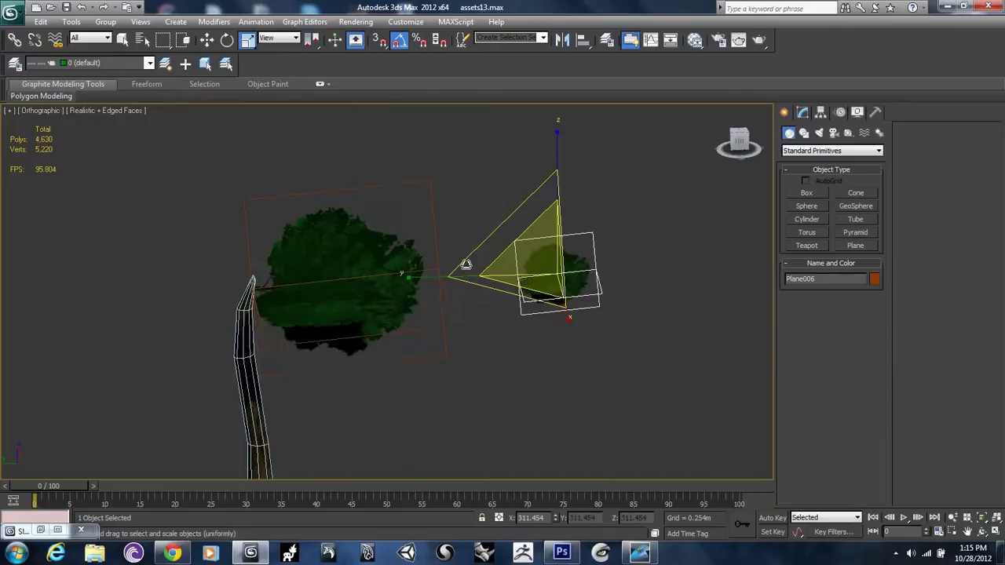
key(w)
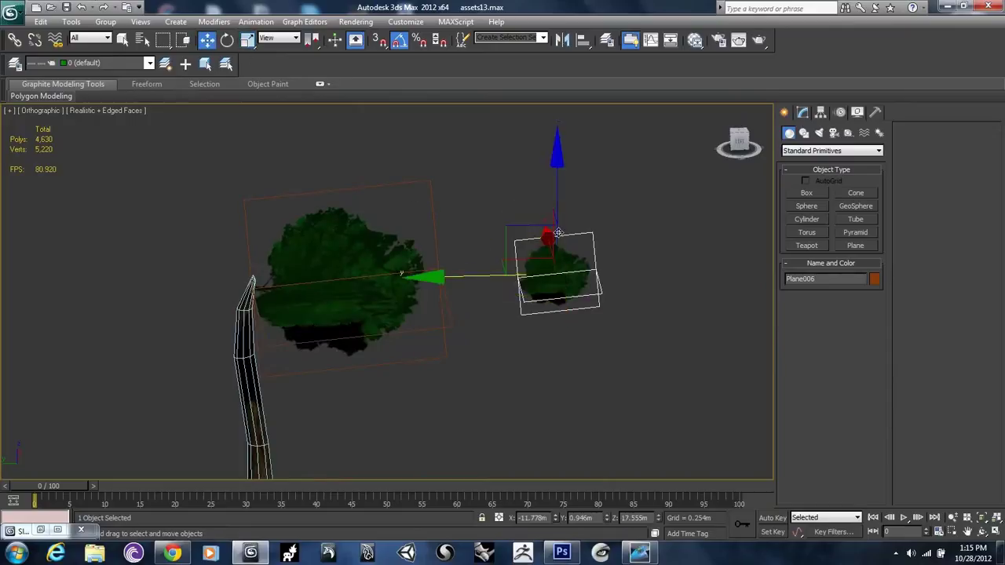
drag(557, 206, 558, 180)
- Make one independent copy of the large foliage planes at the trunk tip, rotated about 45° around the Z axis
click(321, 257)
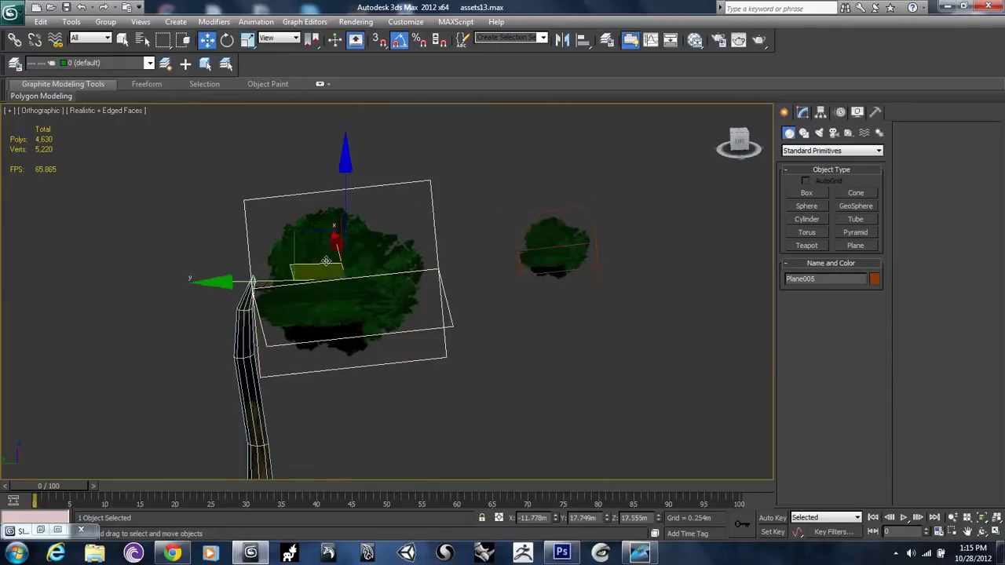
click(227, 40)
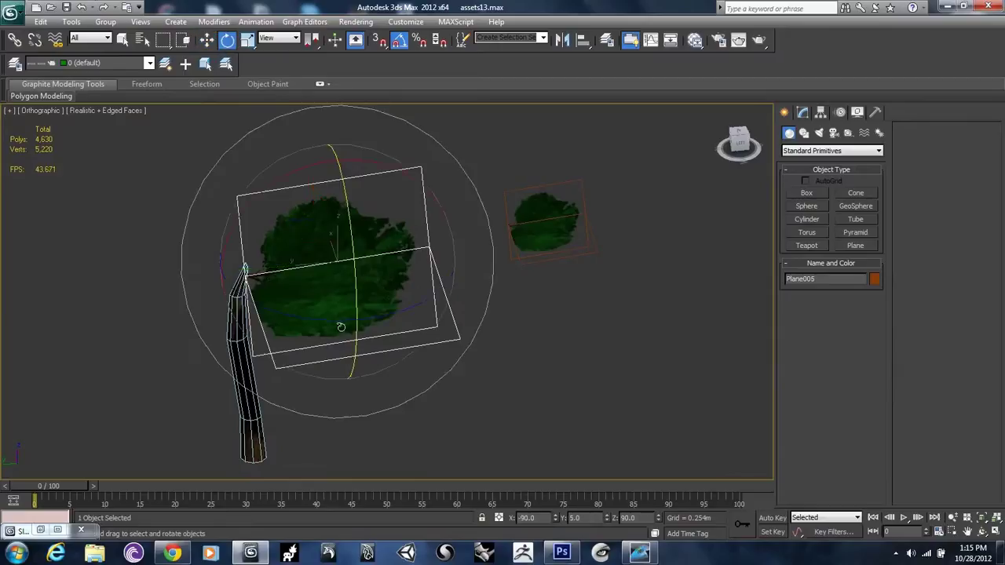
alt+middle_drag(340, 324, 359, 322)
mouse_move(397, 317)
shift+mouse_down()
mouse_move(421, 280)
mouse_move(359, 311)
shift+mouse_up()
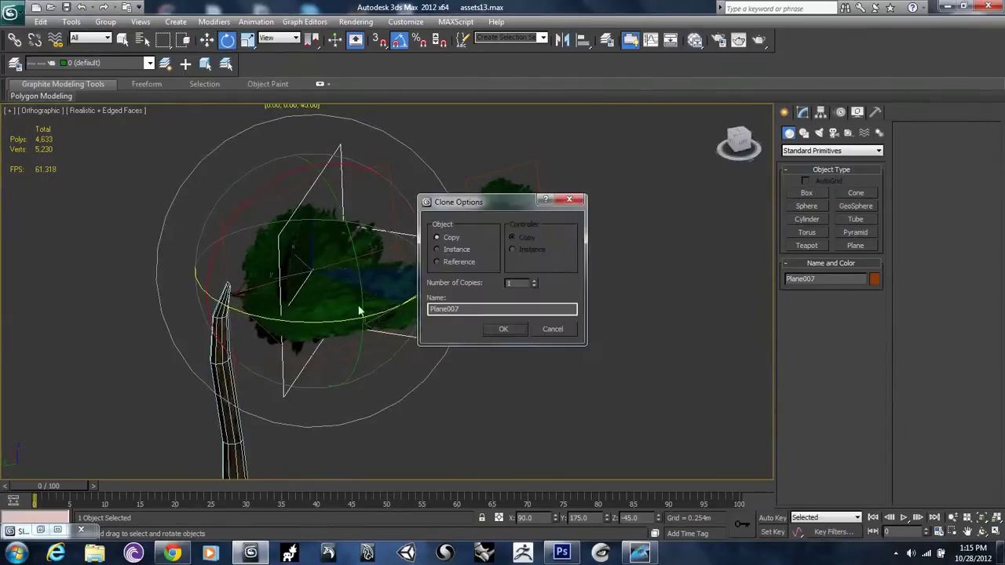
click(497, 329)
- Move the rotated foliage copy to about -6.2 m in X and 20.4 m in Y so its branch end meets the trunk tip
mouse_move(325, 329)
alt+middle_down()
mouse_move(346, 335)
mouse_move(385, 285)
alt+middle_up()
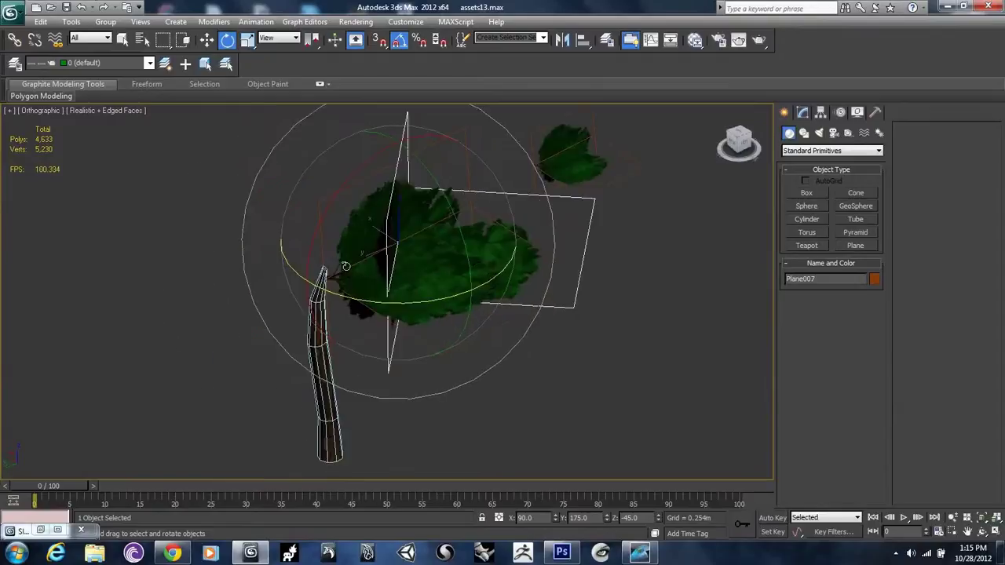
click(207, 40)
alt+middle_drag(319, 134, 372, 318)
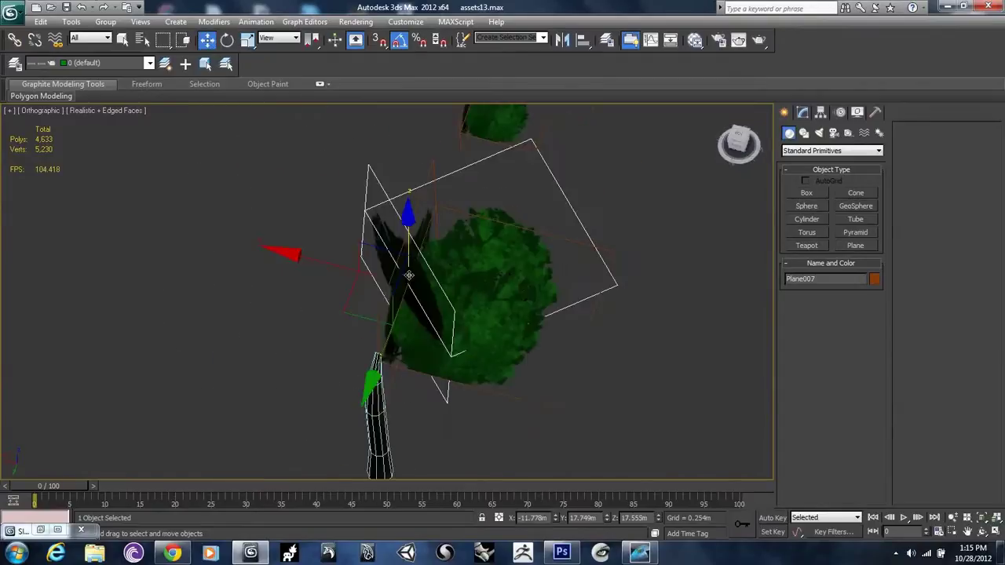
mouse_move(344, 307)
mouse_down()
mouse_move(250, 314)
mouse_move(267, 317)
mouse_up()
alt+middle_drag(397, 337, 475, 286)
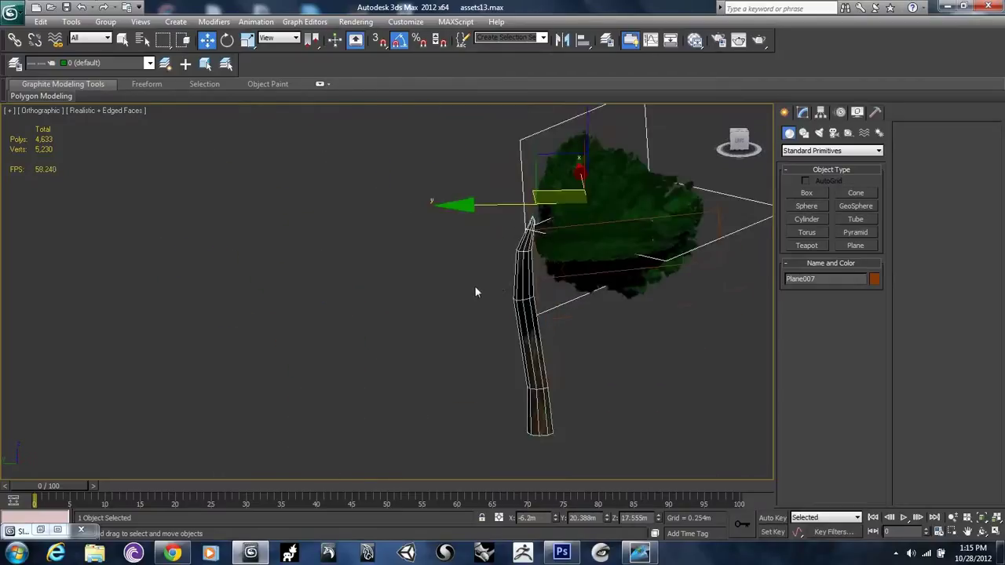
- Select both large foliage objects and make one rotated copy of the pair around the vertical axis
ctrl+click(616, 189)
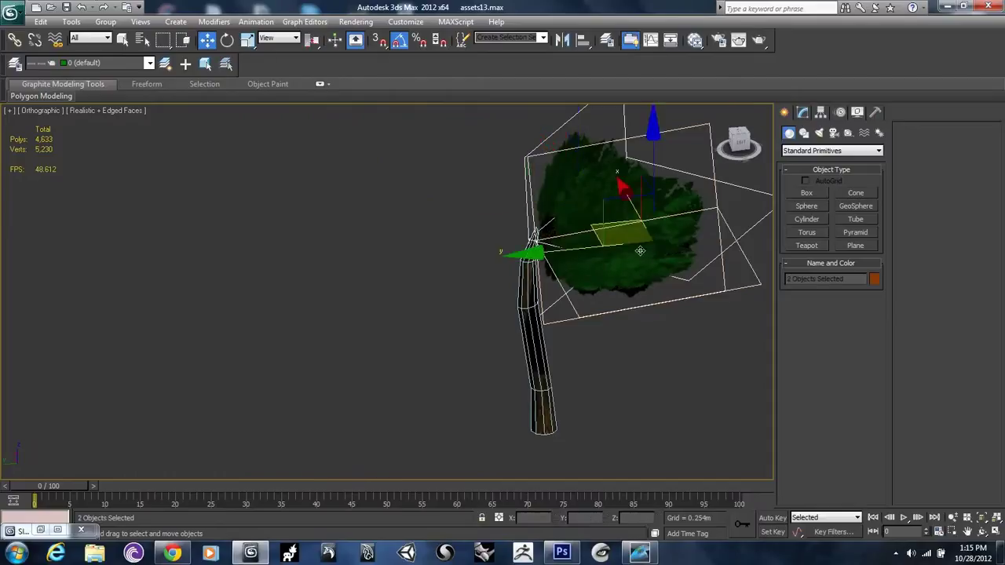
alt+middle_drag(616, 189, 526, 243)
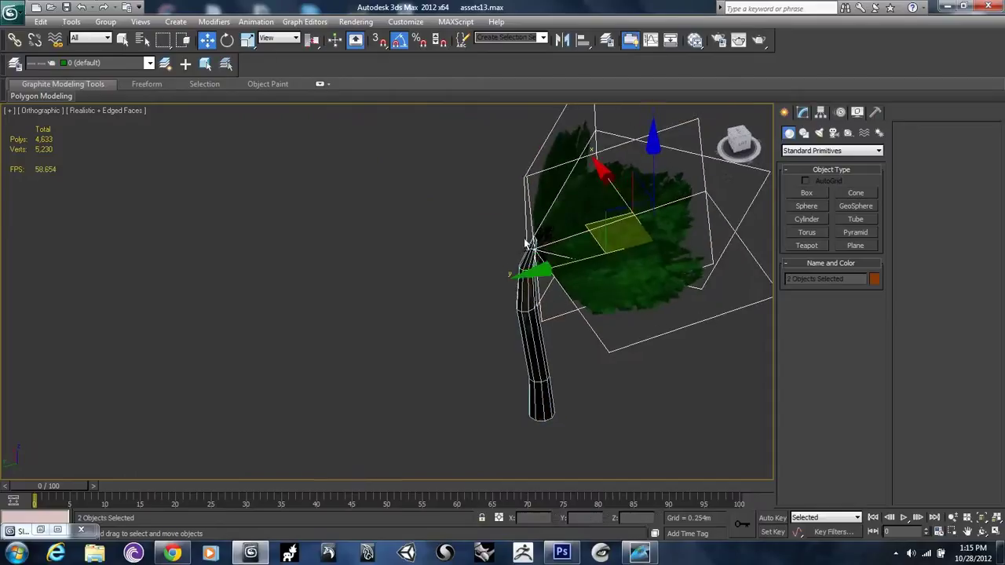
click(226, 40)
mouse_move(729, 292)
mouse_down()
mouse_move(768, 242)
mouse_move(764, 178)
mouse_move(758, 203)
mouse_move(766, 197)
mouse_up()
click(510, 329)
mouse_move(573, 283)
alt+middle_down()
mouse_move(668, 302)
mouse_move(617, 311)
alt+middle_up()
scroll(667, 301, down, 3)
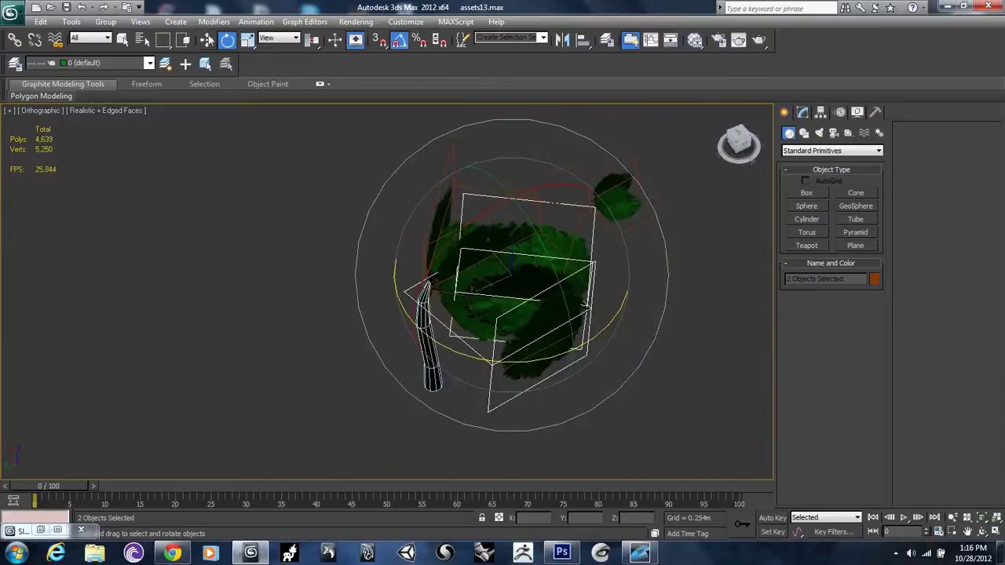
- Move the copied foliage pair horizontally to the opposite side of the trunk so its branch ends meet the tip
key(w)
mouse_move(445, 265)
mouse_down()
mouse_move(350, 260)
mouse_move(274, 237)
mouse_move(274, 251)
mouse_move(283, 249)
mouse_up()
alt+middle_drag(284, 250, 315, 206)
alt+middle_drag(437, 258, 255, 154)
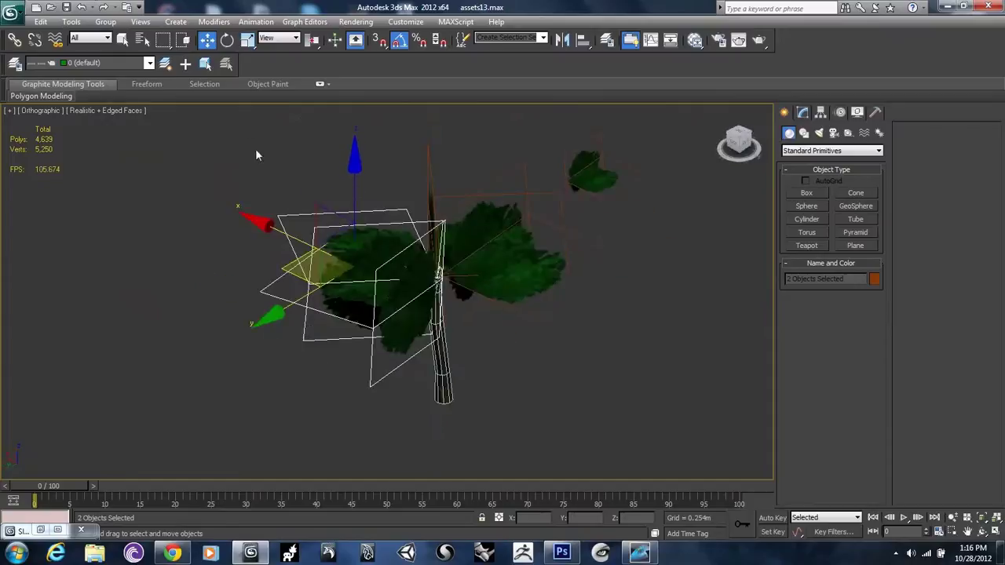
- Discard the first small-angle clone, and make one copy of the selected foliage pair with a larger rotation around the vertical axis
click(227, 40)
alt+middle_drag(329, 236, 397, 277)
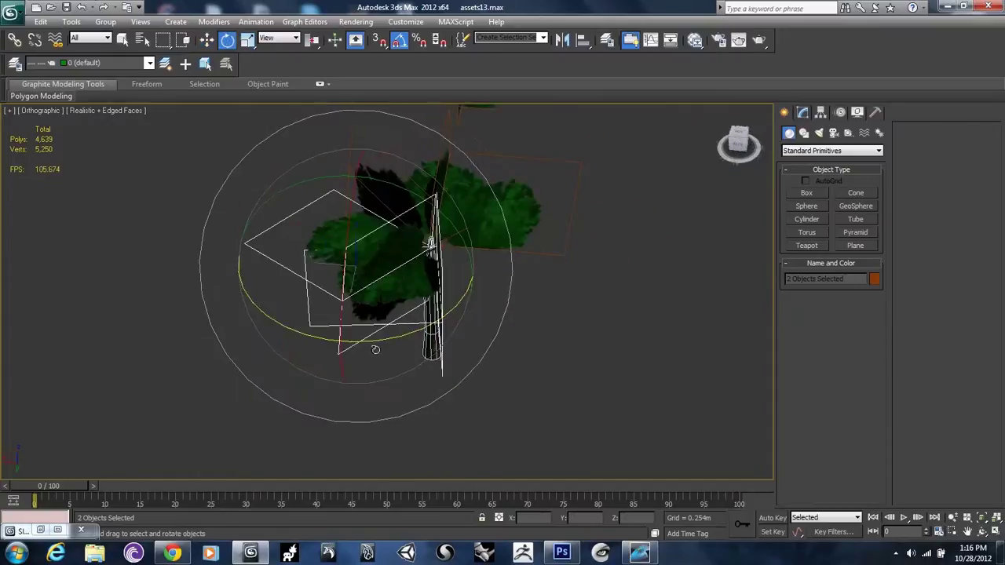
shift+drag(386, 344, 420, 339)
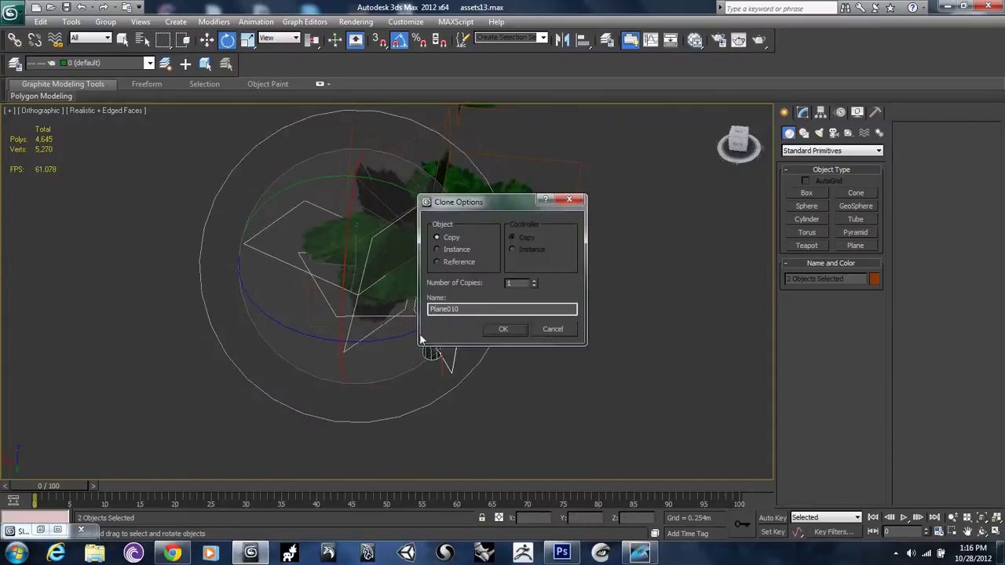
click(547, 329)
mouse_move(388, 339)
shift+mouse_down()
mouse_move(407, 334)
mouse_move(375, 280)
shift+mouse_up()
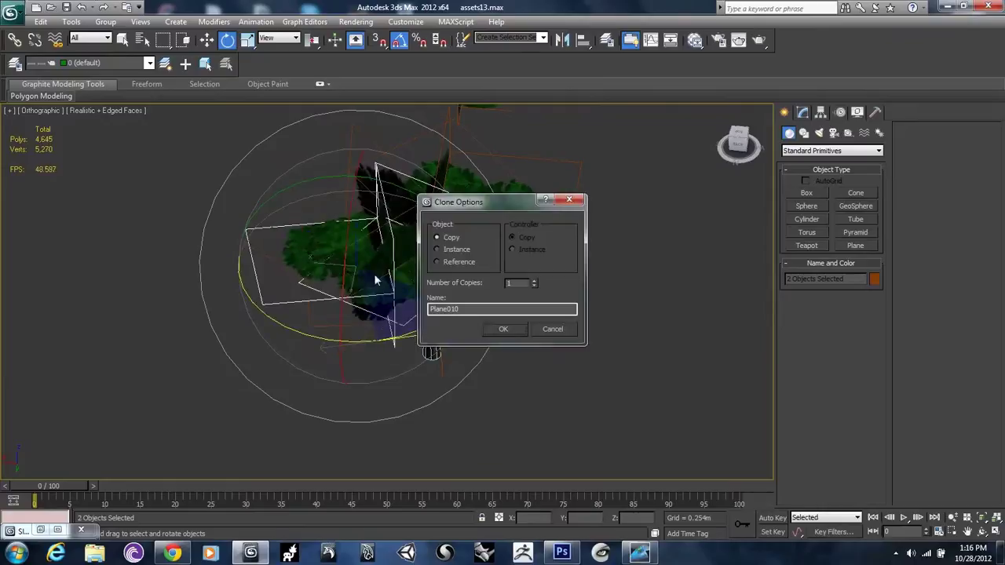
click(503, 330)
- Move the newest foliage pair horizontally so its branch ends join the trunk tip on the open side
key(w)
mouse_move(330, 304)
alt+middle_down()
mouse_move(381, 303)
mouse_move(385, 316)
alt+middle_up()
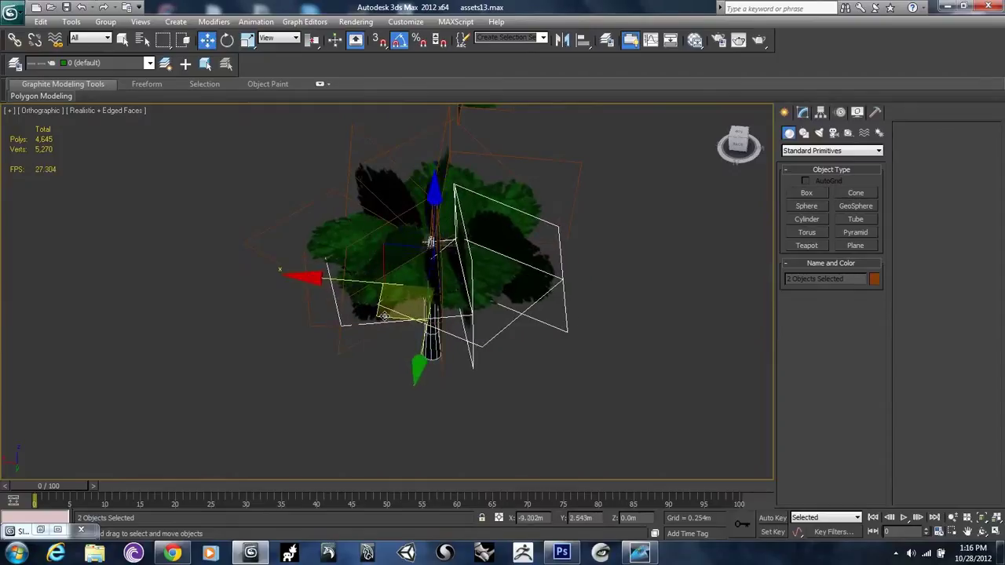
alt+middle_drag(475, 301, 473, 248)
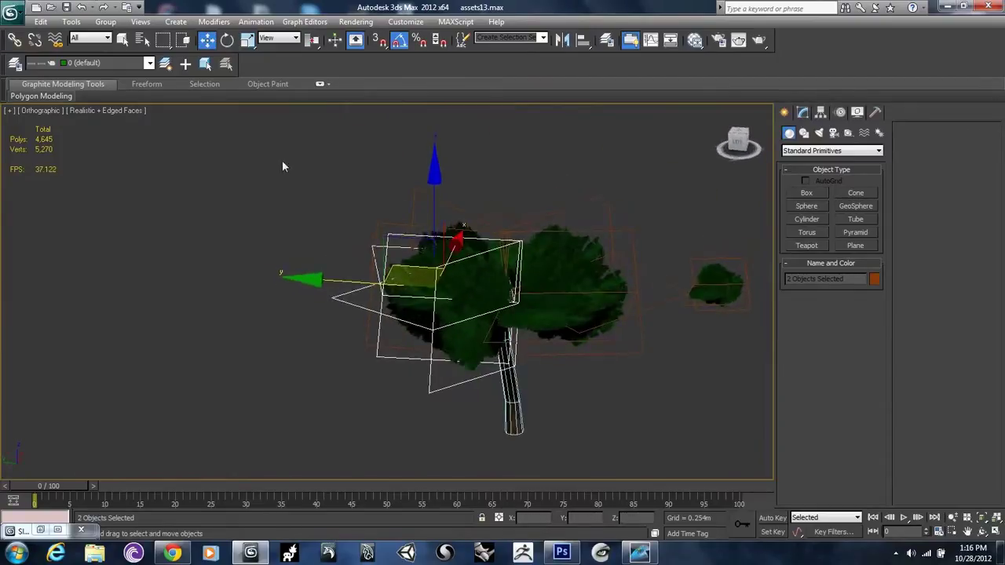
- Make one copy of the selected foliage pair rotated 90 degrees around the X axis, and move it up above the trunk tip to crown the tree
click(227, 40)
alt+middle_drag(353, 196, 485, 258)
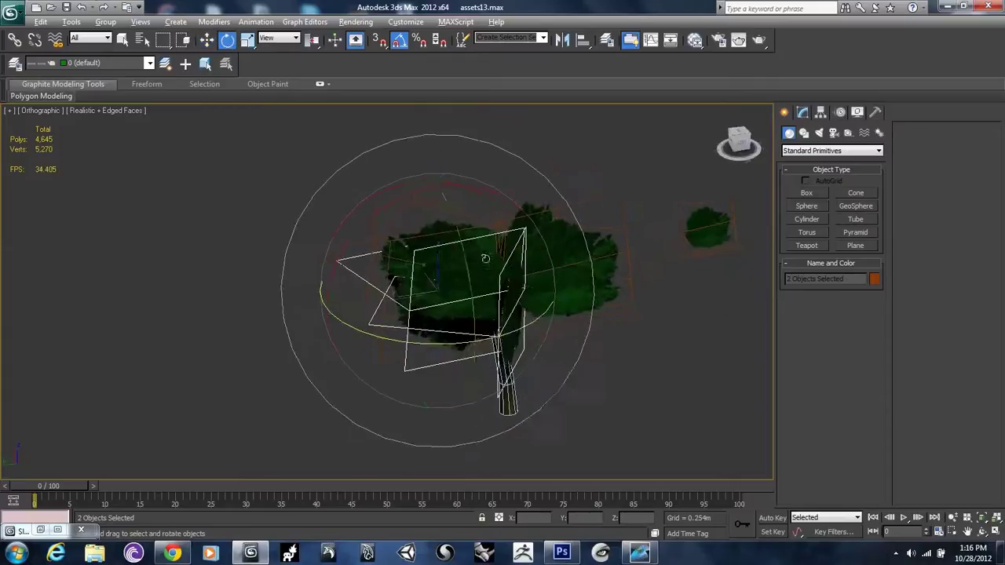
drag(358, 219, 420, 197)
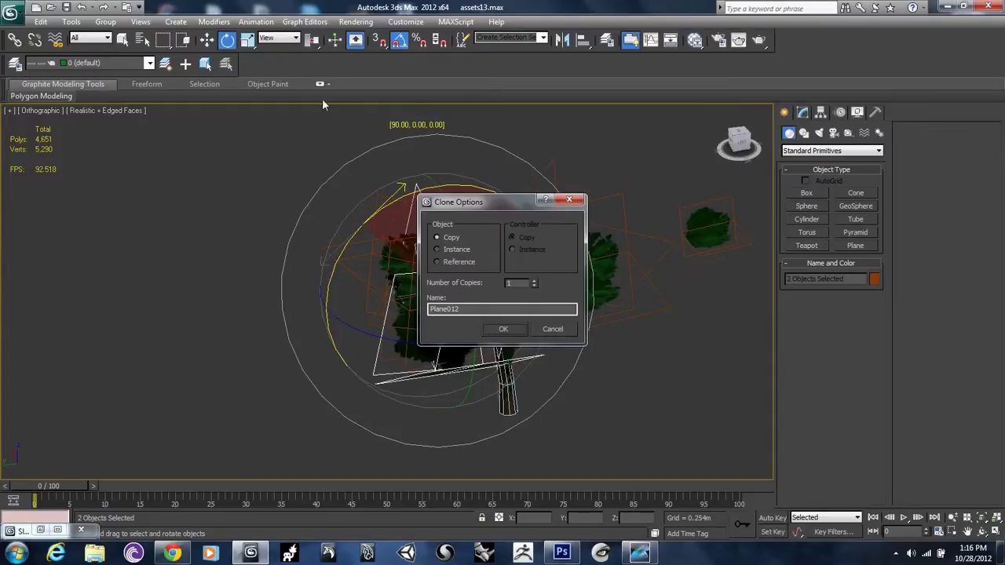
click(505, 329)
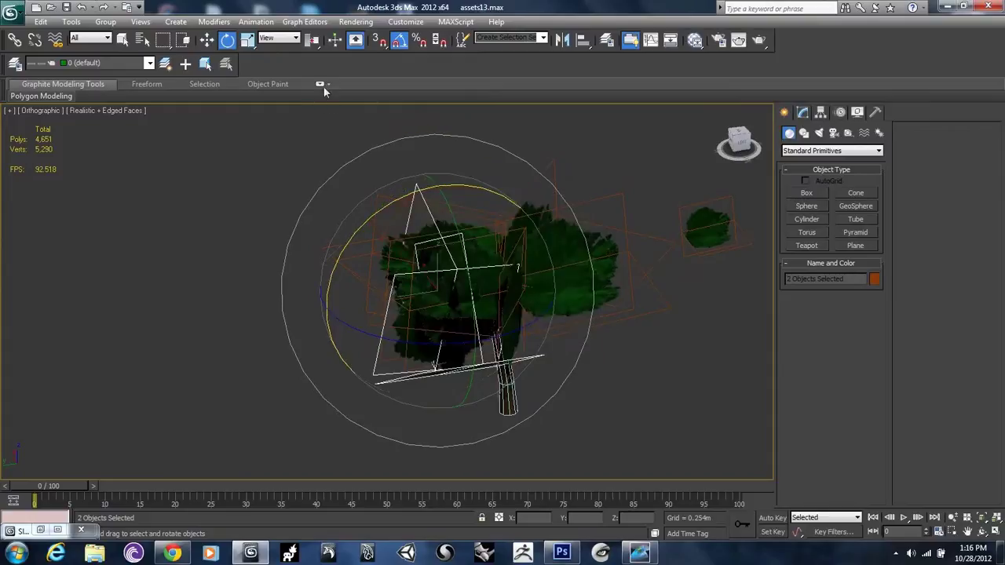
key(w)
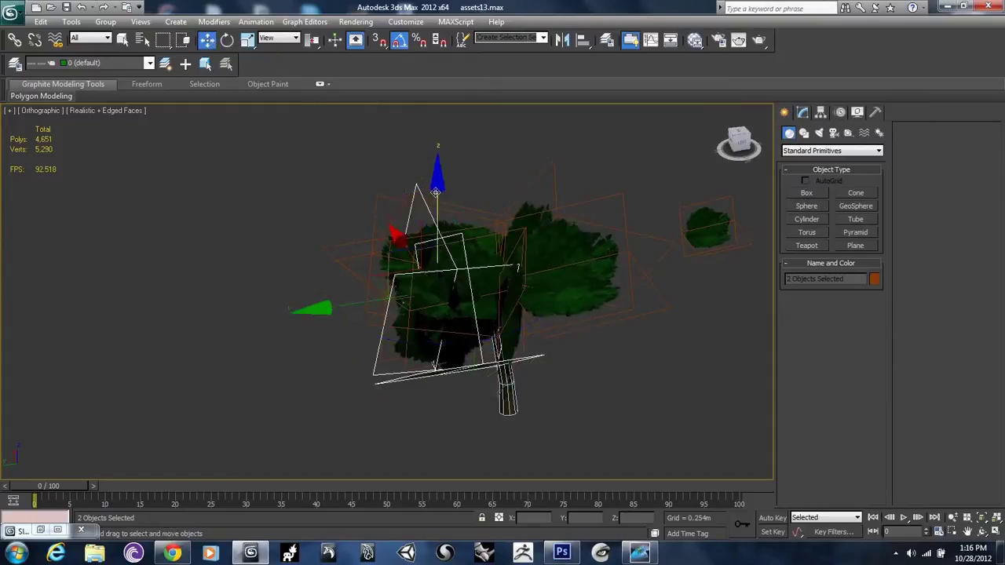
drag(389, 267, 445, 179)
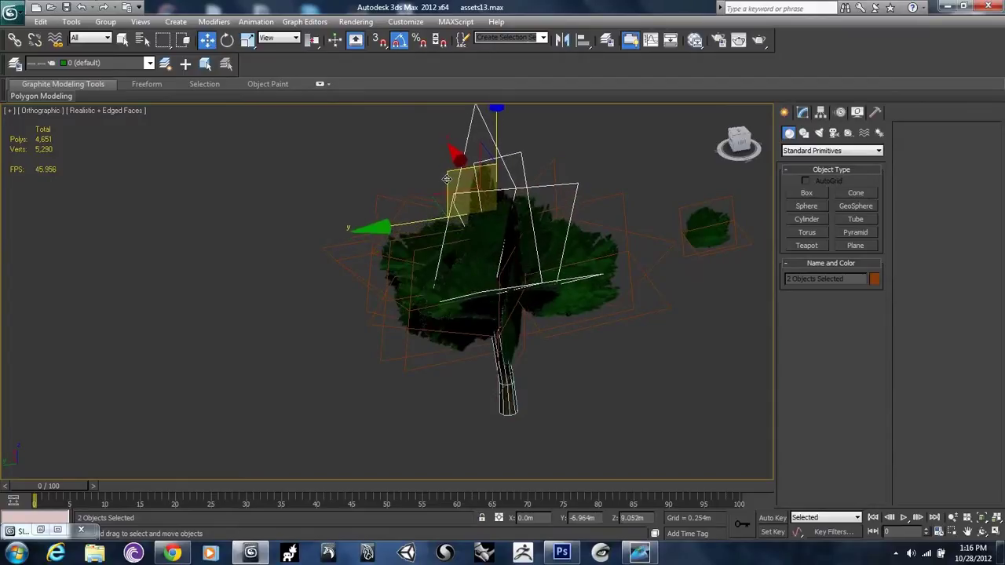
alt+middle_drag(445, 179, 673, 306)
- Select the small spare foliage object beside the tree and move it under the canopy near the upper trunk
click(618, 257)
alt+middle_drag(617, 257, 639, 250)
drag(611, 242, 415, 308)
alt+middle_drag(495, 236, 518, 271)
drag(568, 274, 563, 274)
alt+middle_drag(478, 253, 422, 287)
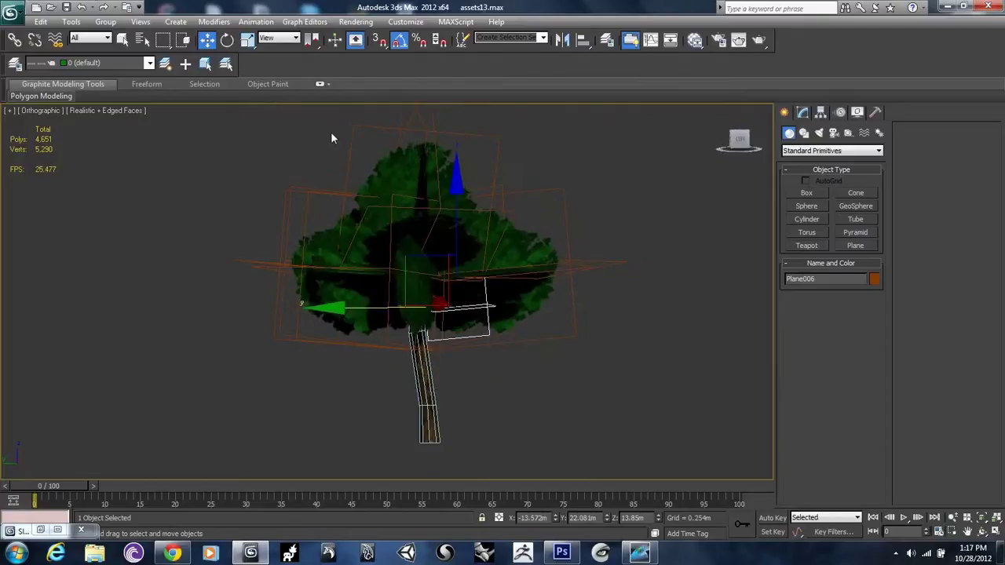
- Make one copy of the small foliage object rotated -50 degrees around the vertical axis, and shift it horizontally toward another side of the trunk
click(226, 41)
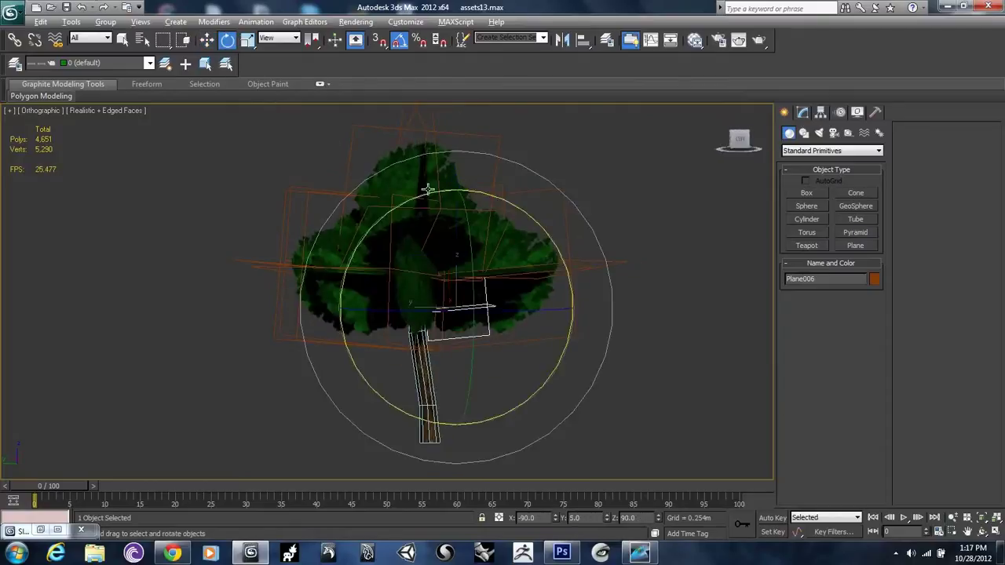
alt+middle_drag(439, 338, 482, 412)
mouse_move(483, 412)
mouse_down()
mouse_move(452, 383)
mouse_move(414, 379)
mouse_up()
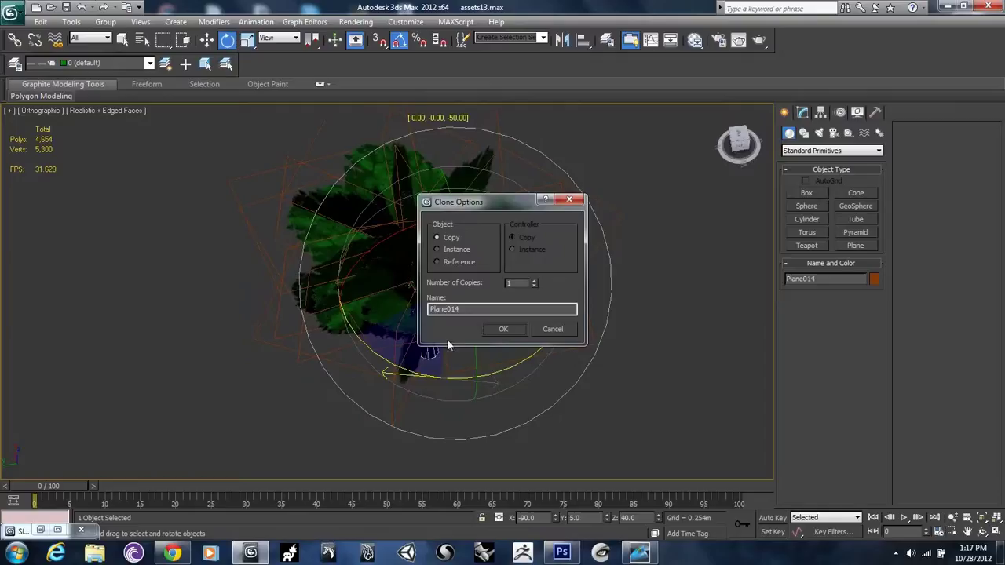
click(487, 331)
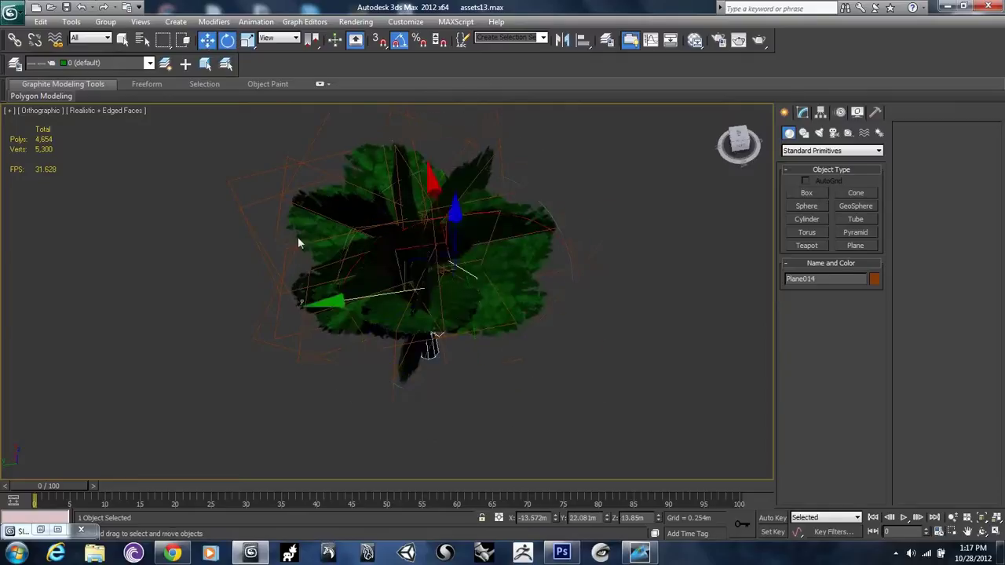
click(207, 40)
alt+middle_drag(330, 259, 374, 291)
drag(386, 291, 357, 299)
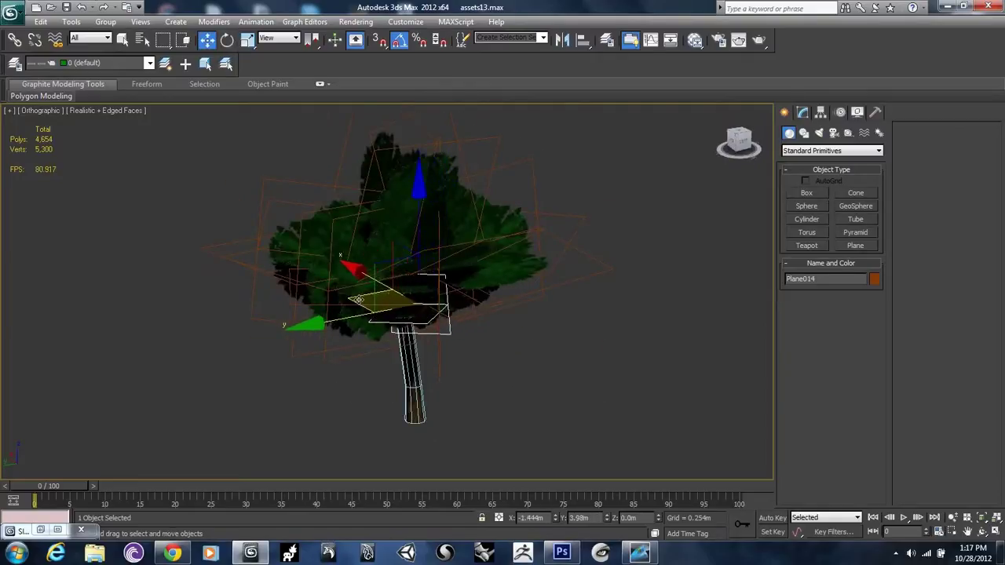
alt+middle_drag(361, 308, 328, 198)
- Make one further copy of the small foliage object rotated -65 degrees around the vertical axis, and move it horizontally against the trunk
click(227, 43)
alt+middle_drag(453, 306, 479, 327)
shift+drag(397, 345, 398, 345)
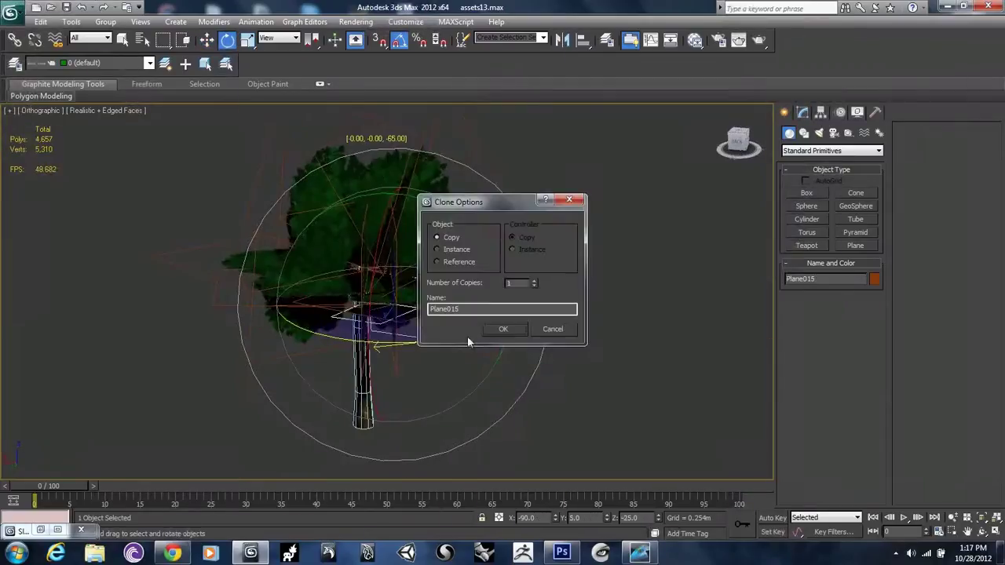
click(509, 330)
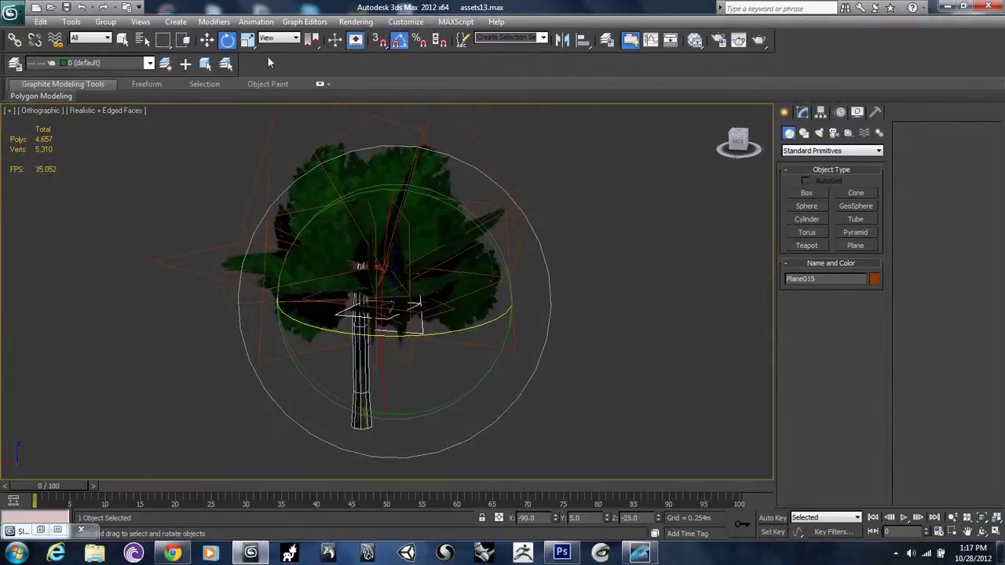
click(203, 39)
drag(343, 310, 318, 316)
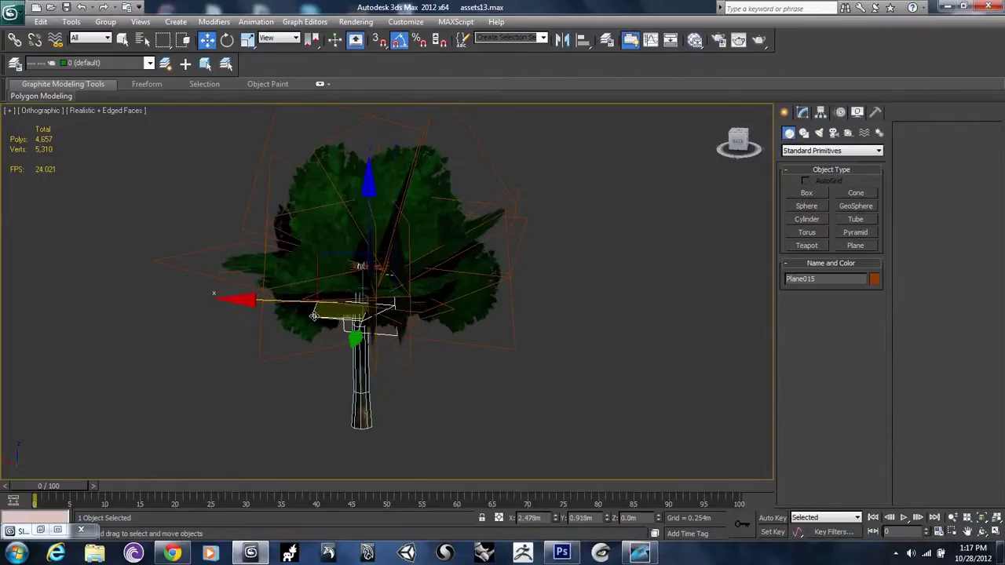
- Rotate the newest small foliage object around the vertical axis so it faces another direction at the trunk
mouse_move(309, 320)
alt+middle_down()
mouse_move(383, 277)
mouse_move(313, 312)
mouse_move(318, 337)
alt+middle_up()
scroll(313, 312, up, 4)
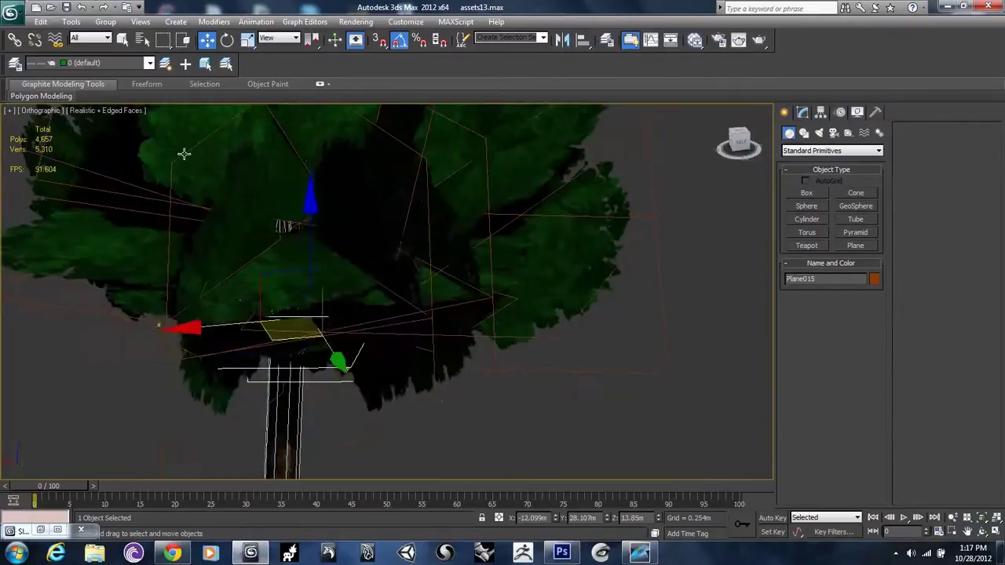
key(e)
drag(289, 364, 259, 365)
alt+middle_drag(259, 365, 408, 168)
- Make one copy of the small foliage object and place it straight above the original, inside the canopy
key(w)
shift+drag(472, 184, 437, 157)
click(504, 329)
mouse_move(460, 280)
alt+middle_down()
mouse_move(491, 247)
mouse_move(510, 246)
alt+middle_up()
alt+middle_drag(491, 287, 457, 314)
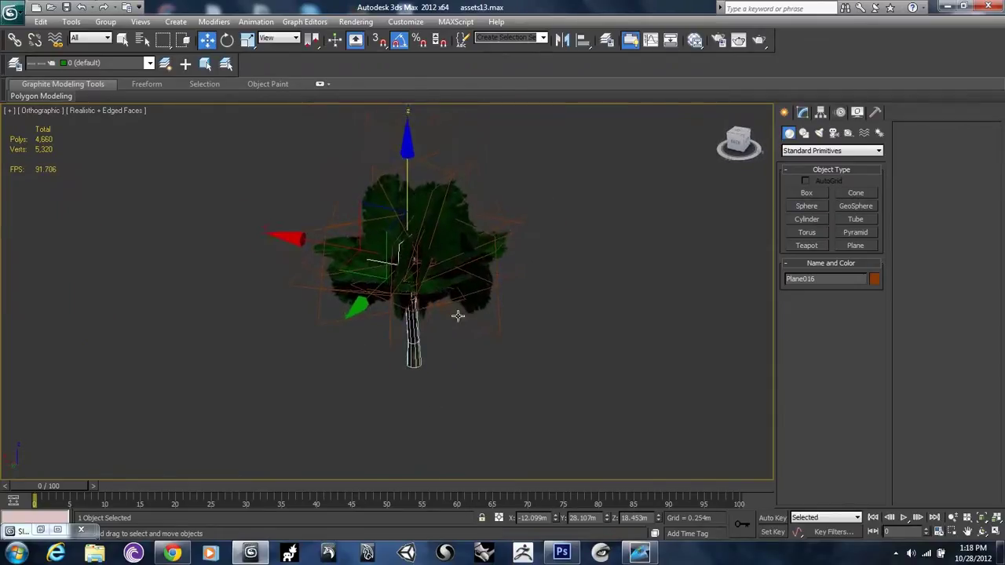
- Render the current view of the finished tree and close the rendered frame window
scroll(457, 314, up, 4)
click(353, 21)
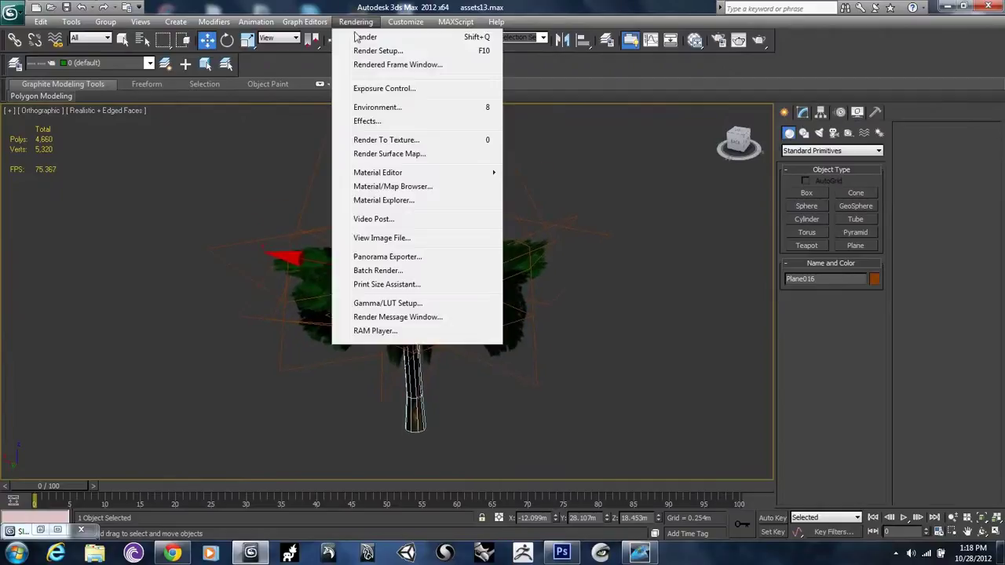
click(363, 38)
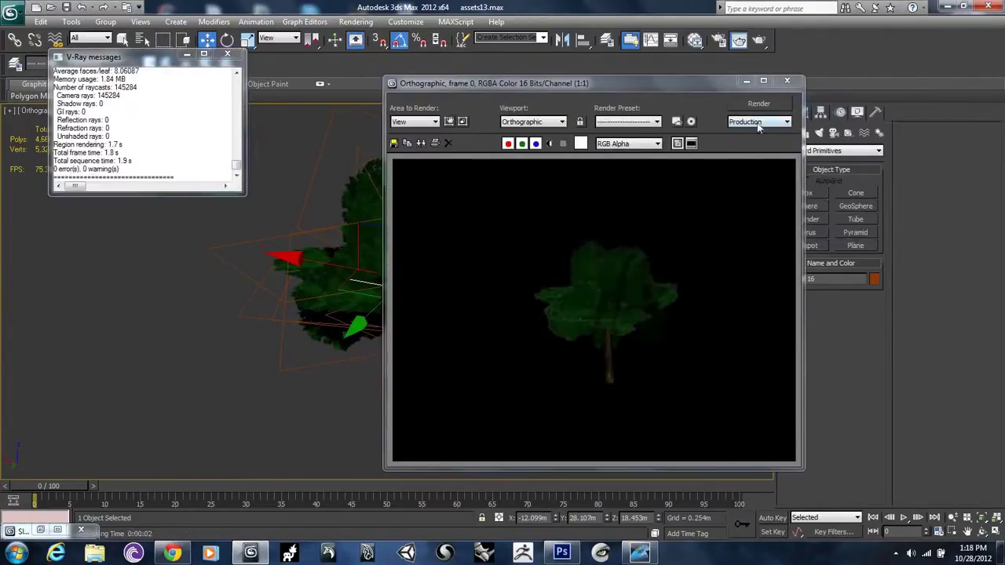
click(786, 80)
- Hide the unselected objects, and unhide all objects in the scene
alt+middle_drag(471, 329, 528, 240)
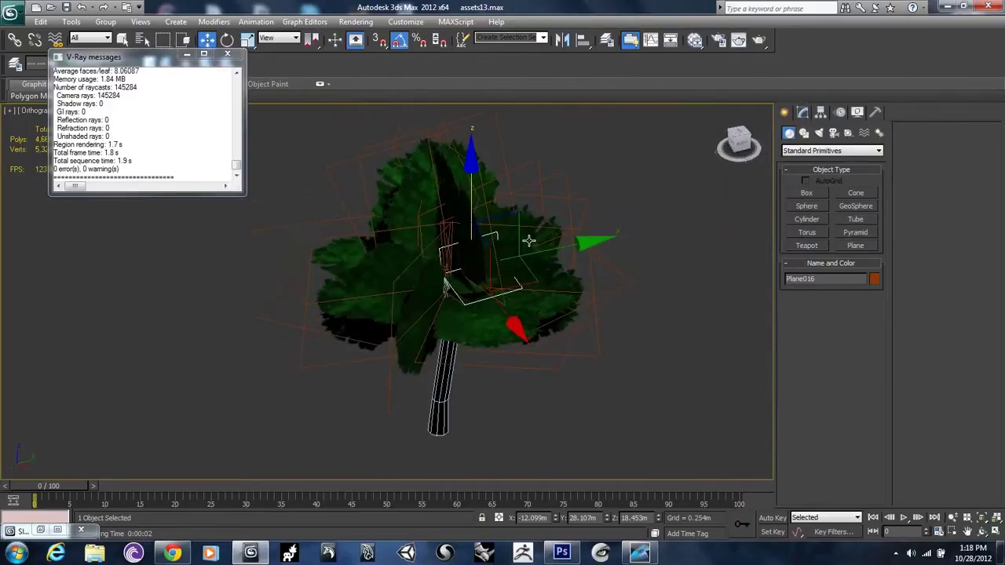
scroll(603, 234, down, 5)
scroll(571, 322, up, 2)
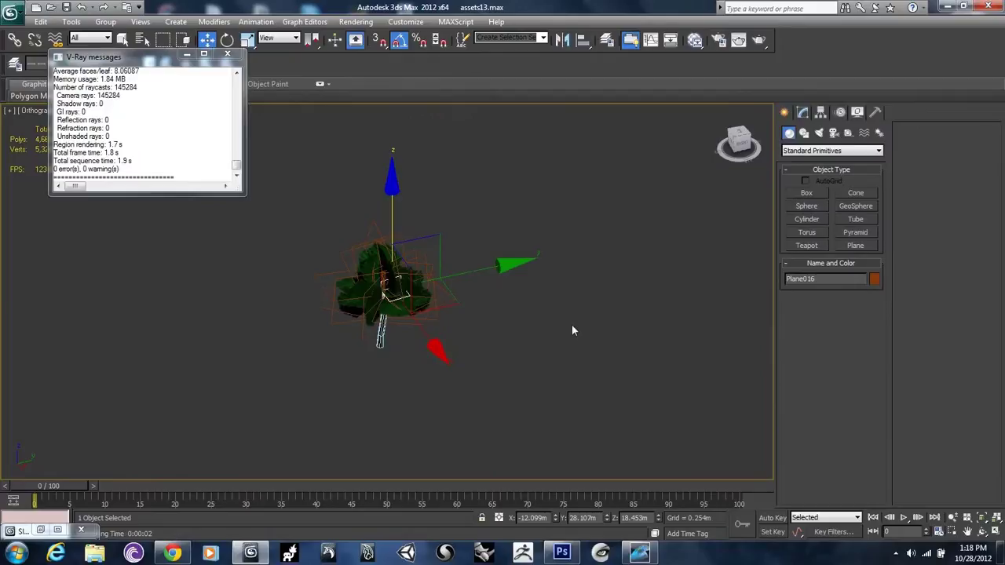
right_click(572, 322)
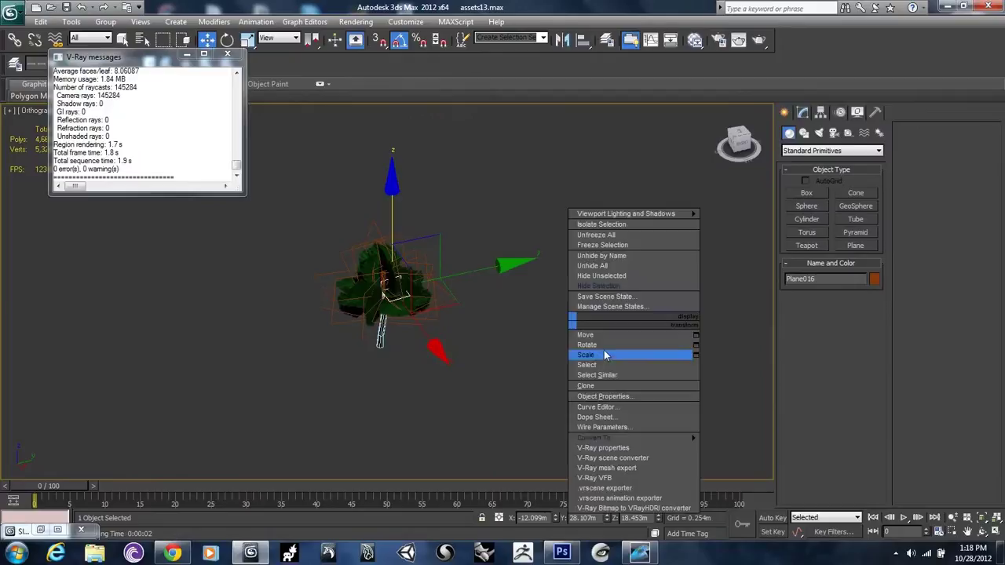
click(626, 275)
right_click(607, 281)
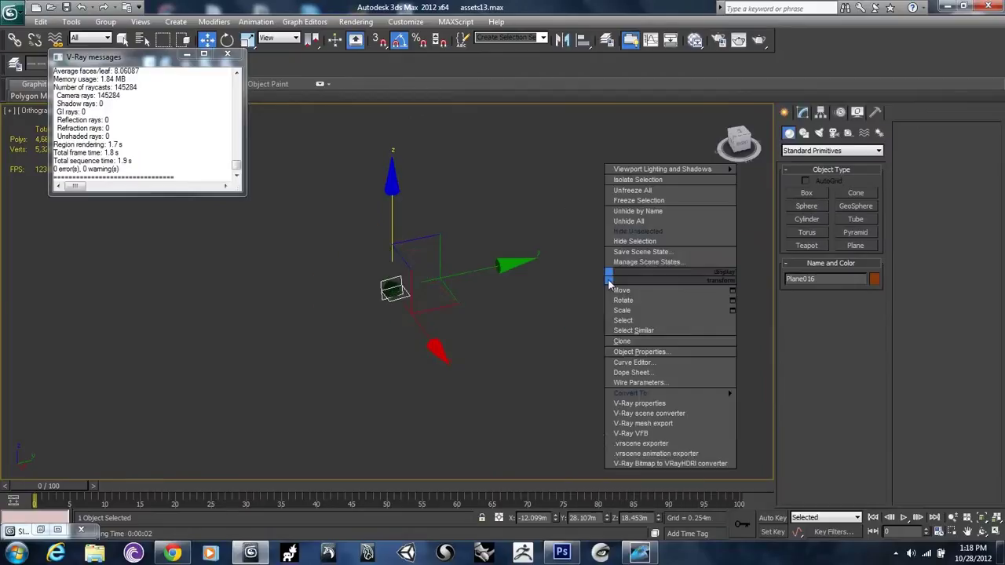
click(641, 221)
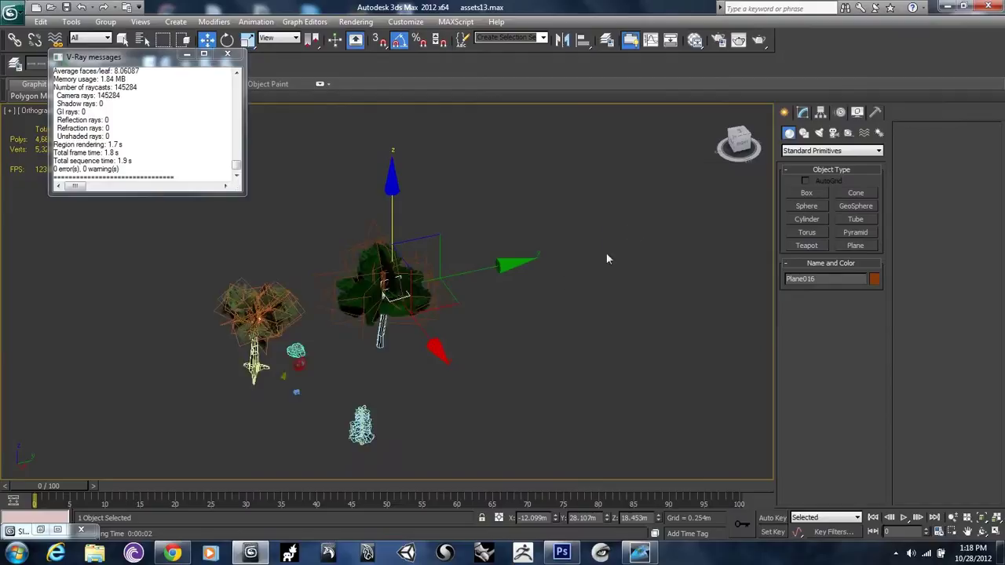
- Examine the older tree's foliage and trunk, comparing it with the new tree and the surrounding props
scroll(259, 377, up, 5)
scroll(339, 330, up, 3)
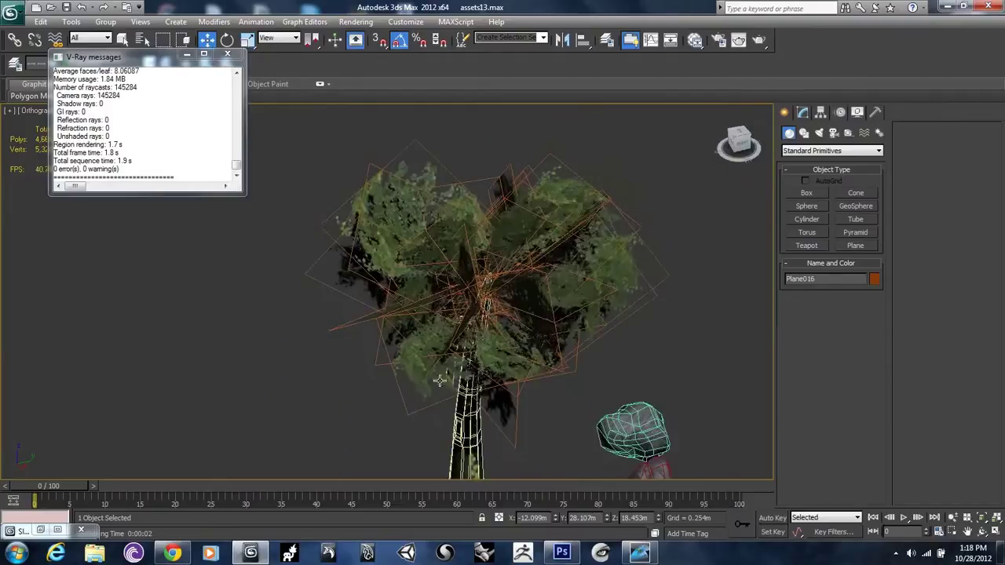
scroll(525, 337, down, 7)
middle_drag(490, 321, 571, 288)
scroll(524, 300, up, 5)
key(z)
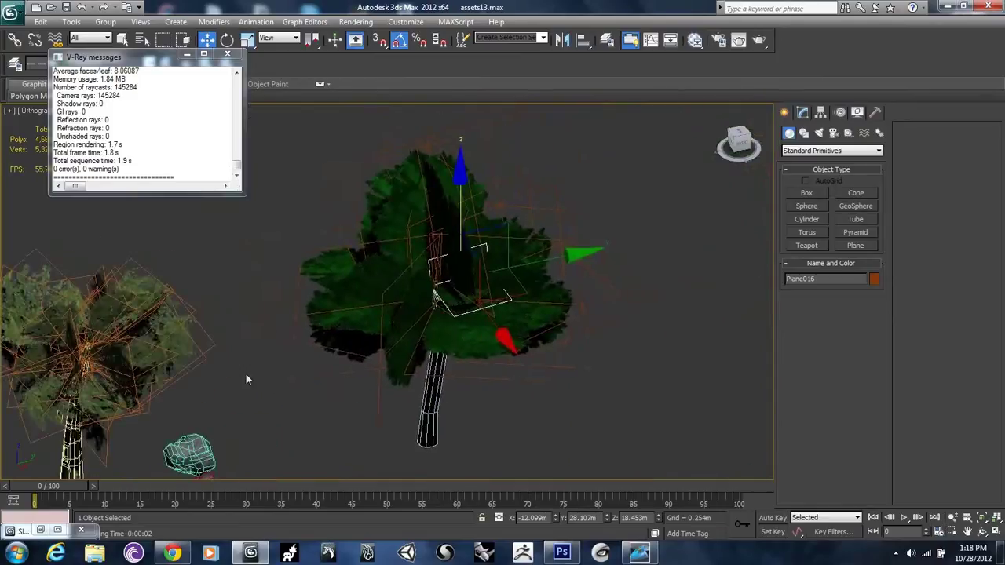
alt+middle_drag(246, 373, 508, 284)
scroll(508, 285, up, 3)
scroll(470, 313, down, 4)
scroll(370, 369, up, 2)
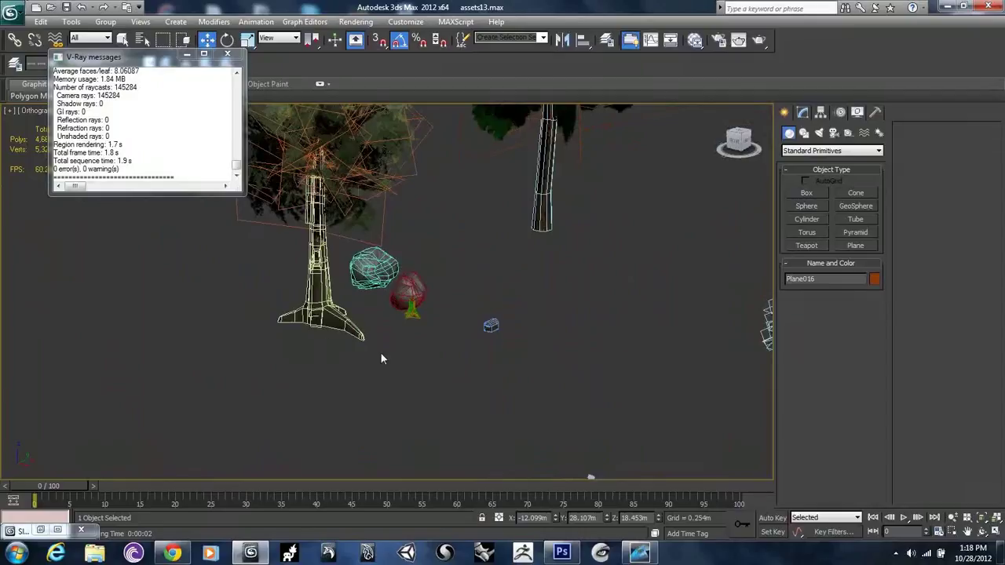
- Select the new tree's trunk and open its Editable Poly settings
middle_drag(494, 277, 363, 378)
scroll(491, 277, up, 3)
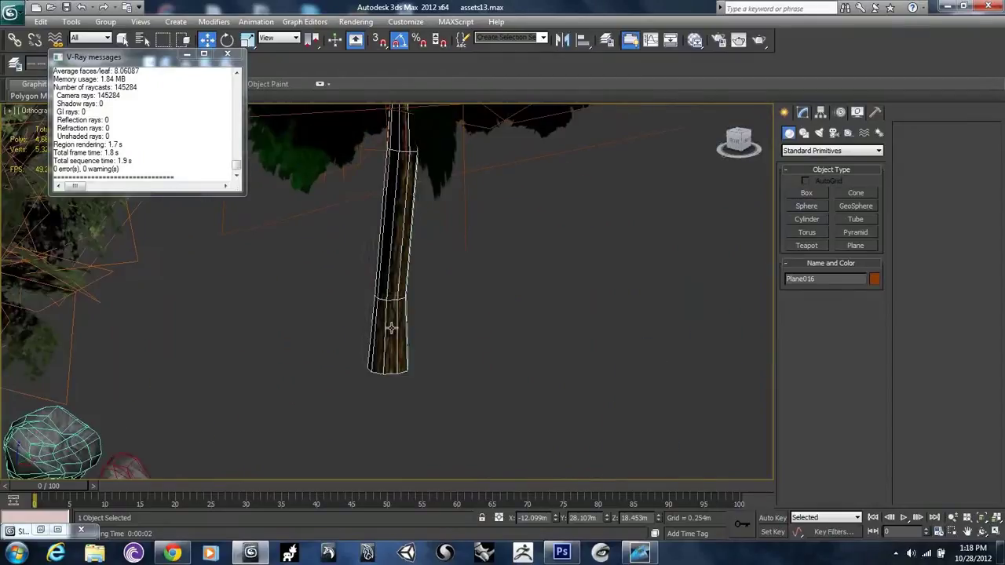
click(389, 326)
click(803, 114)
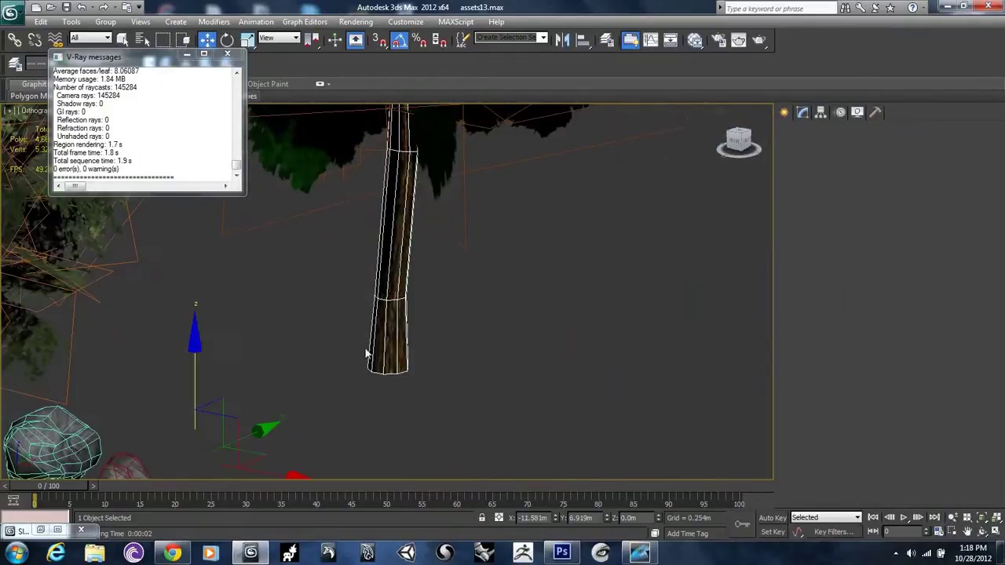
scroll(402, 288, down, 5)
scroll(405, 287, up, 2)
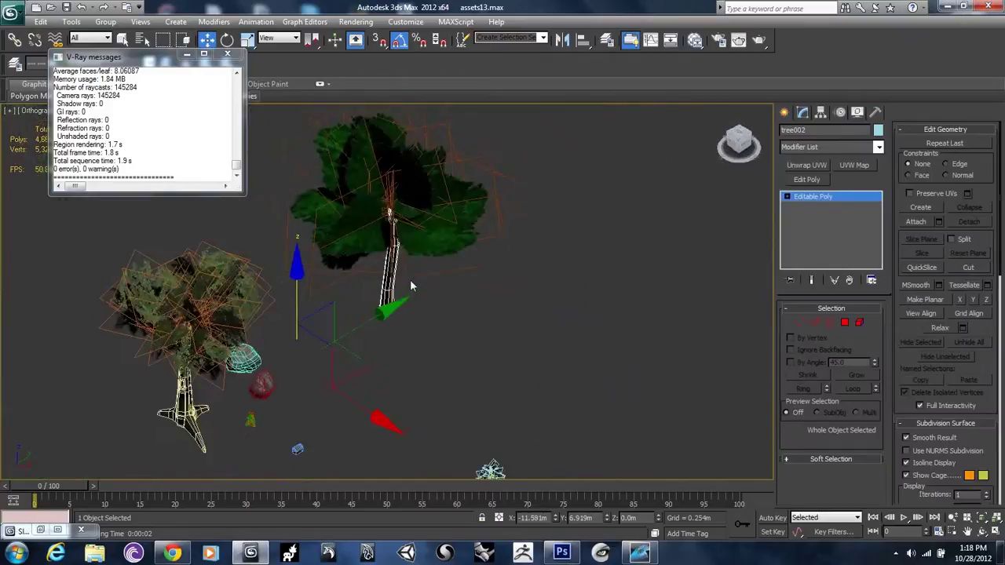
middle_drag(261, 422, 569, 129)
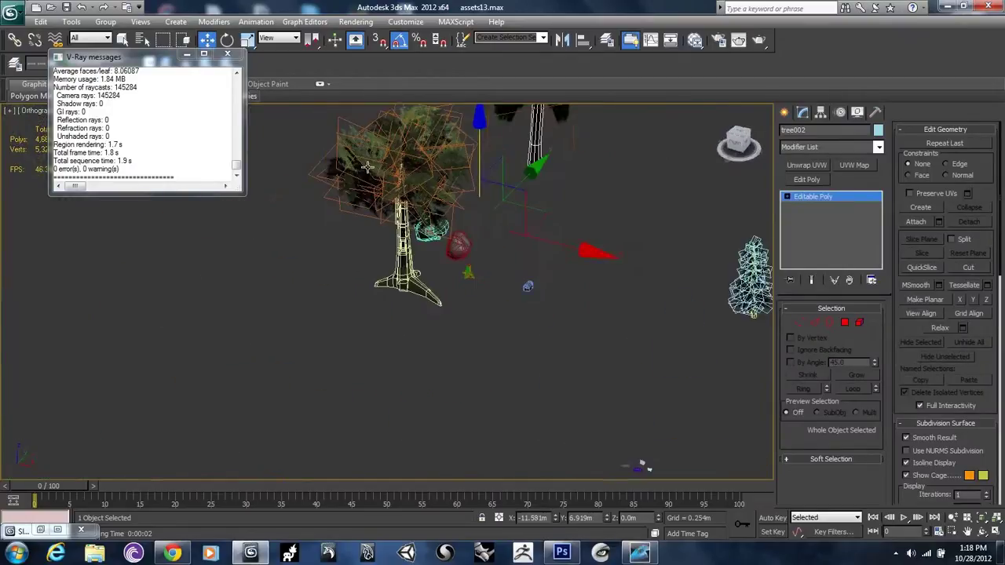
alt+middle_drag(493, 202, 425, 227)
click(640, 553)
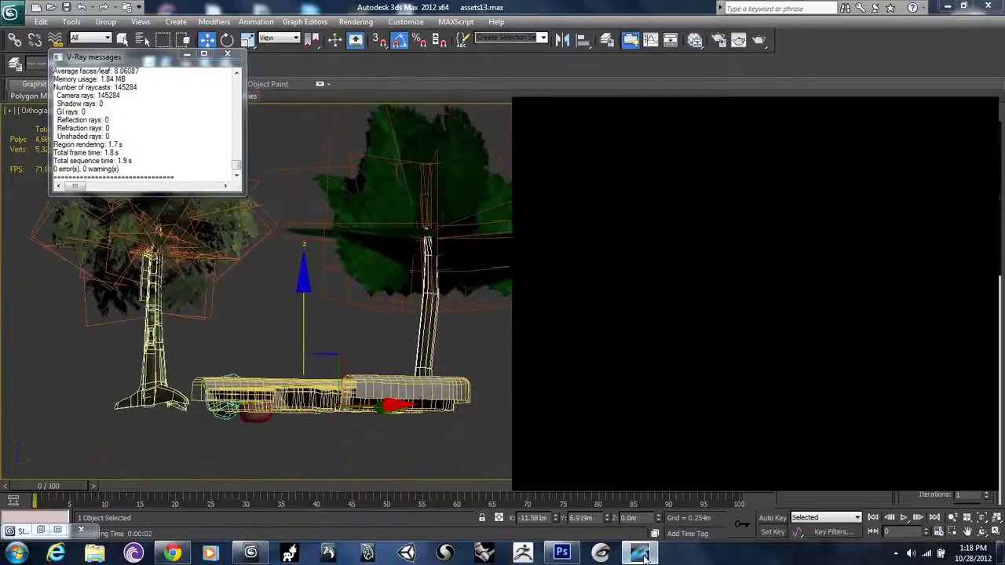